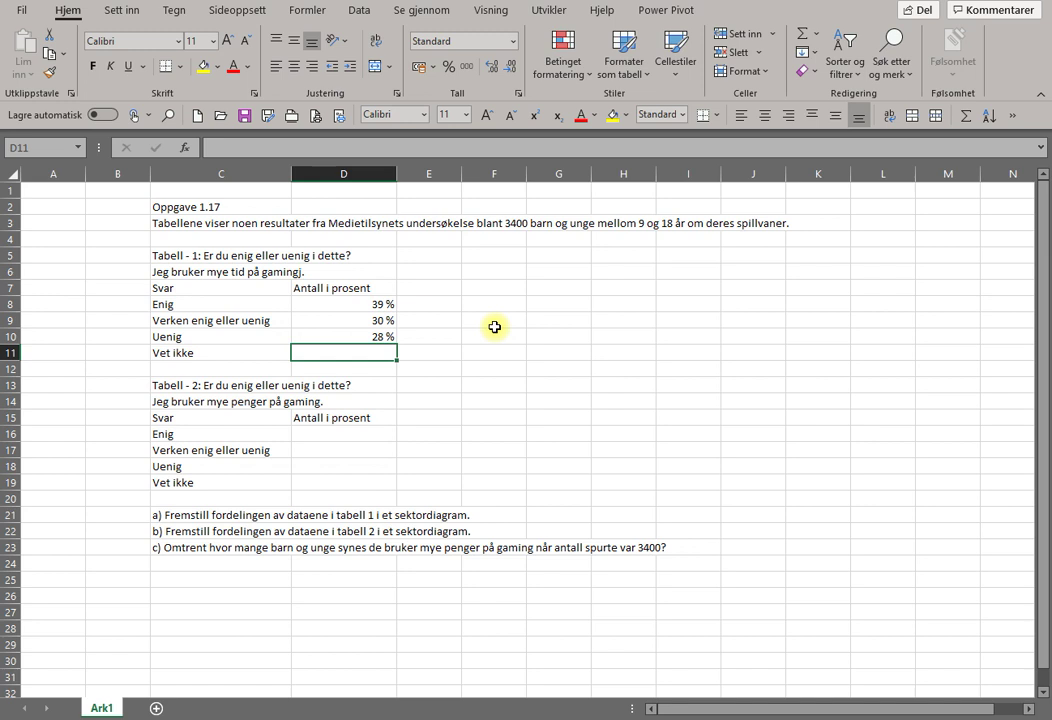
# Step: Enter 3% for Vet ikke in table 1, and 17%, 23%, 56% and 4% as table 2's percentages in D16:D19
pyautogui.write('%')
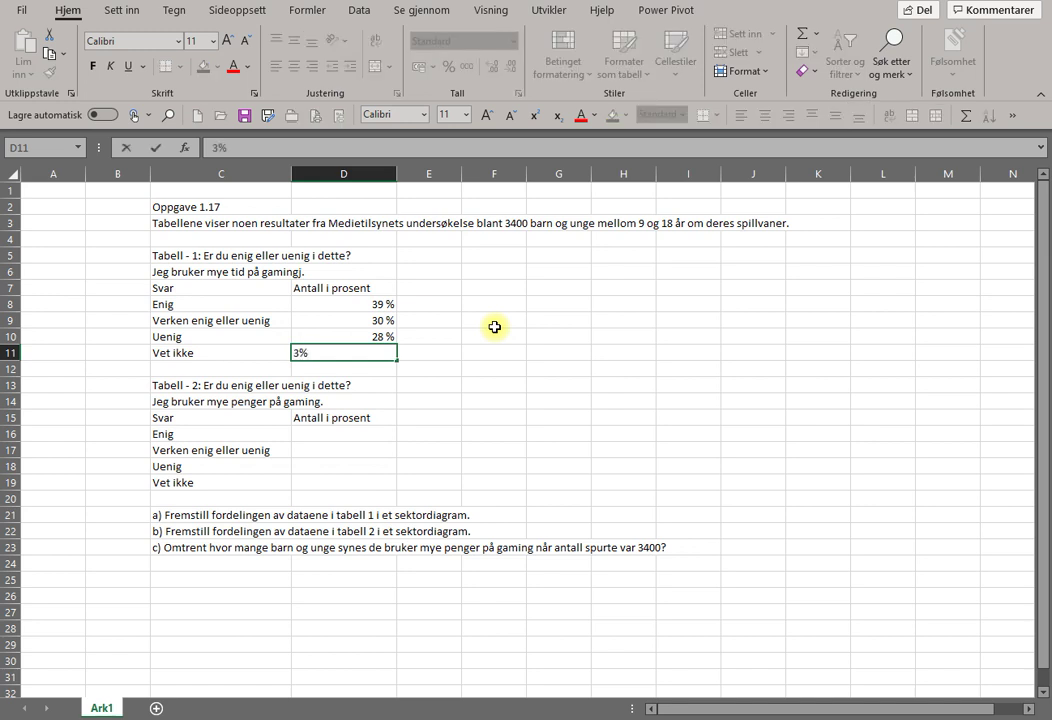
pyautogui.press('Return')
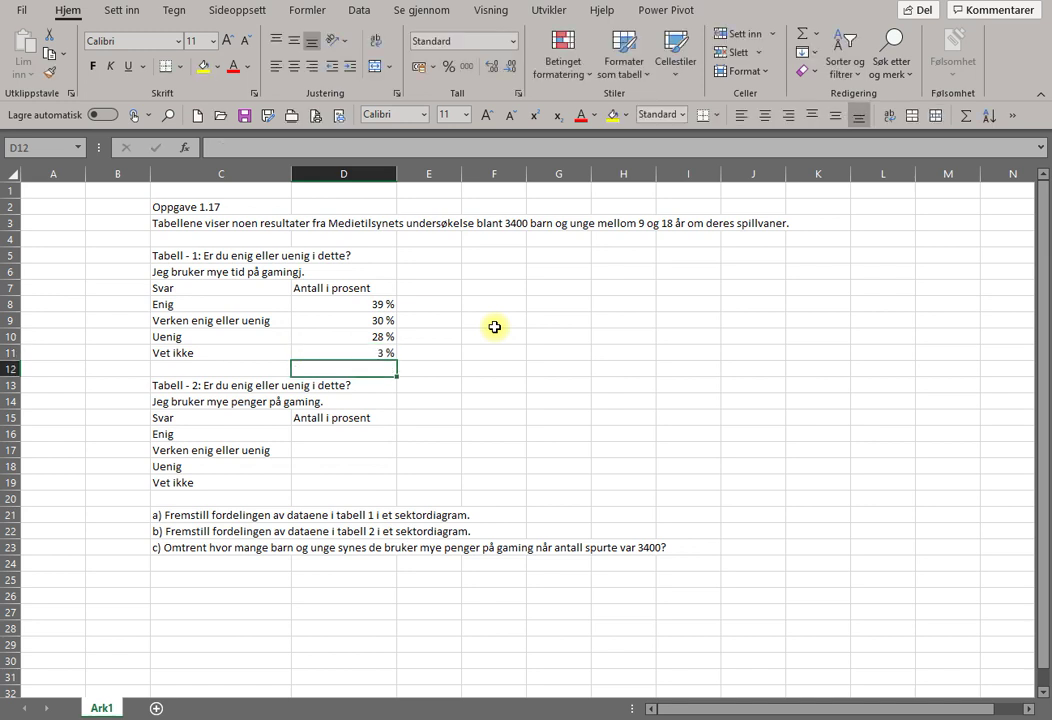
pyautogui.click(329, 439)
pyautogui.write('17')
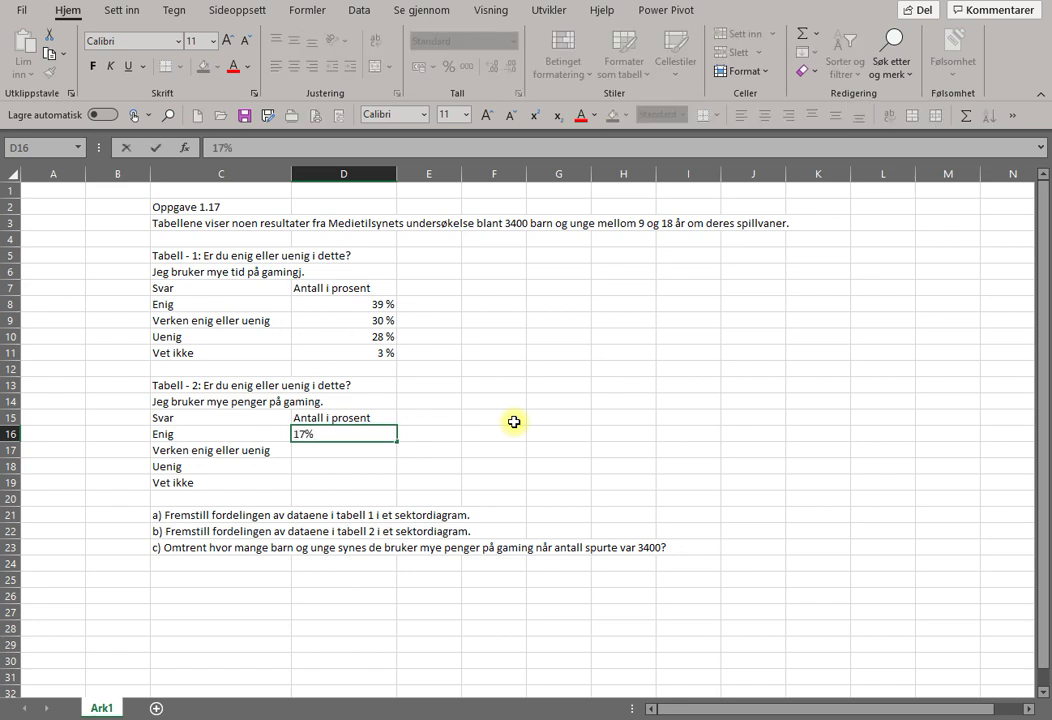
pyautogui.press('Return')
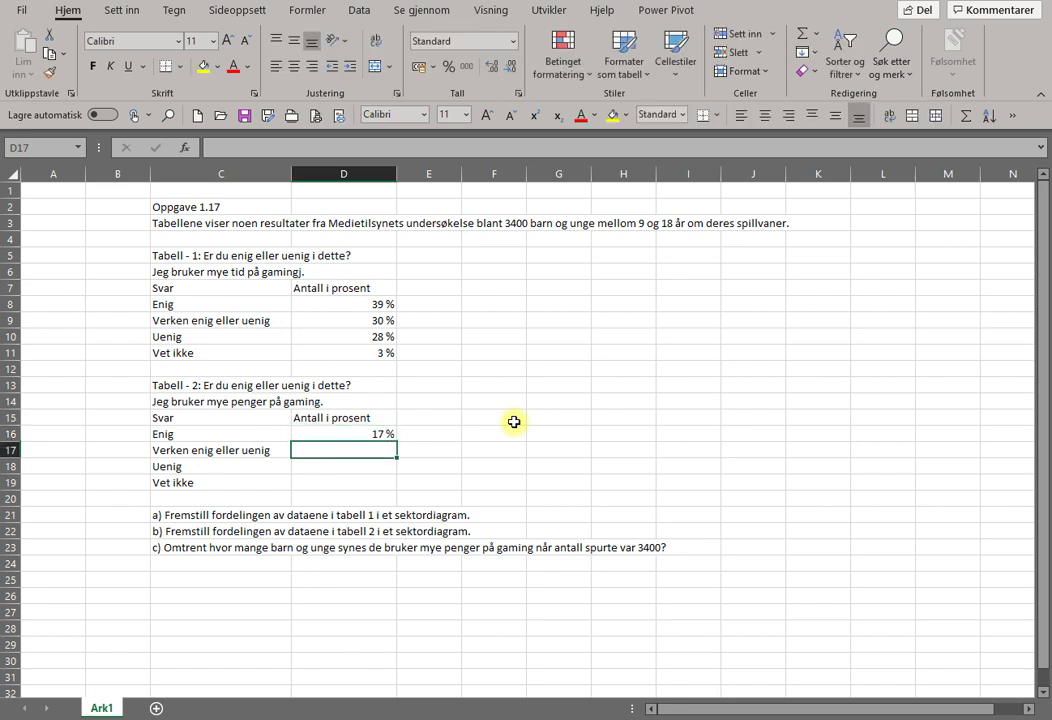
pyautogui.write('23')
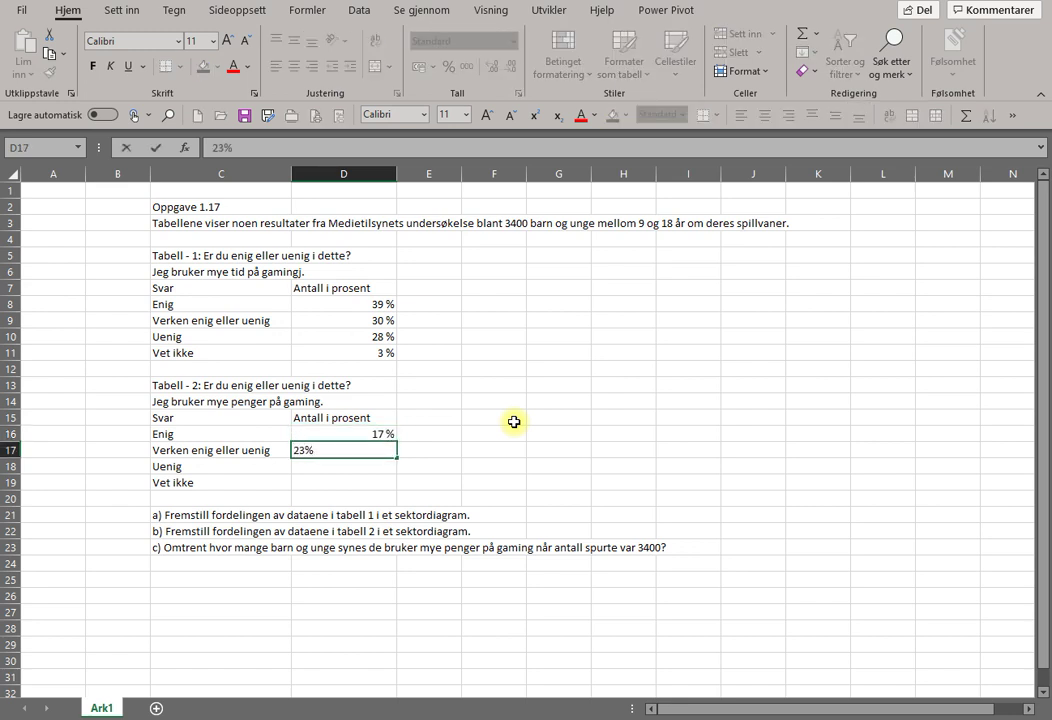
pyautogui.press('Return')
pyautogui.write('5')
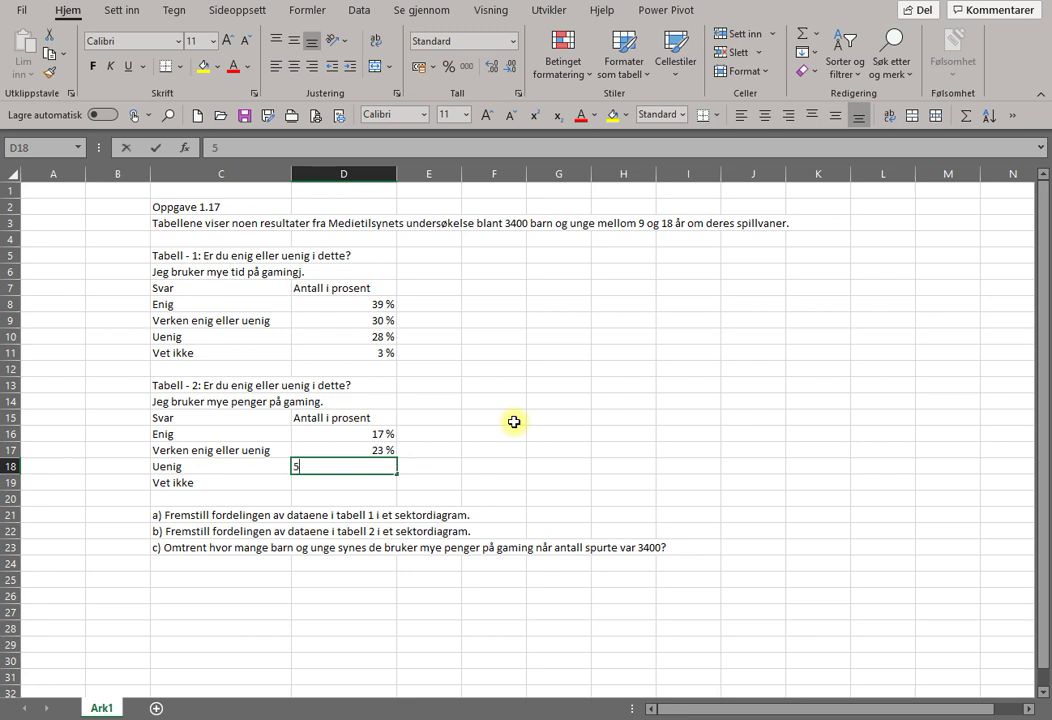
pyautogui.write('6 %')
pyautogui.press('Return')
pyautogui.write('4')
pyautogui.press('Return')
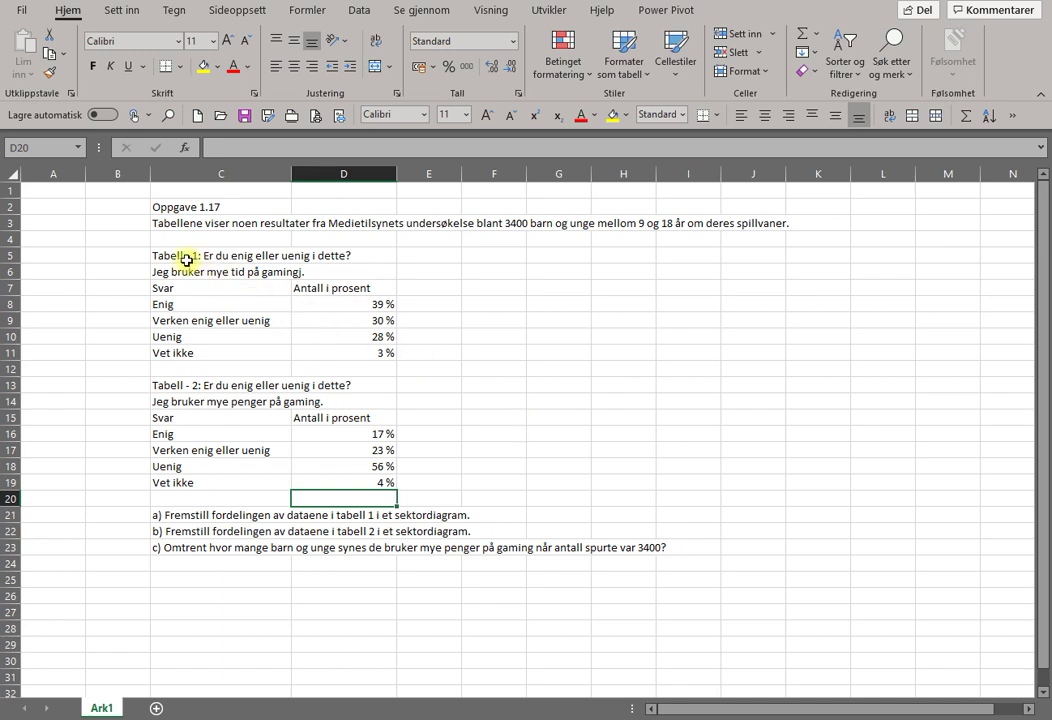
# Step: Apply all borders to both tables, C5:D11 and C13:D19
pyautogui.moveTo(170, 259); pyautogui.dragTo(340, 350)
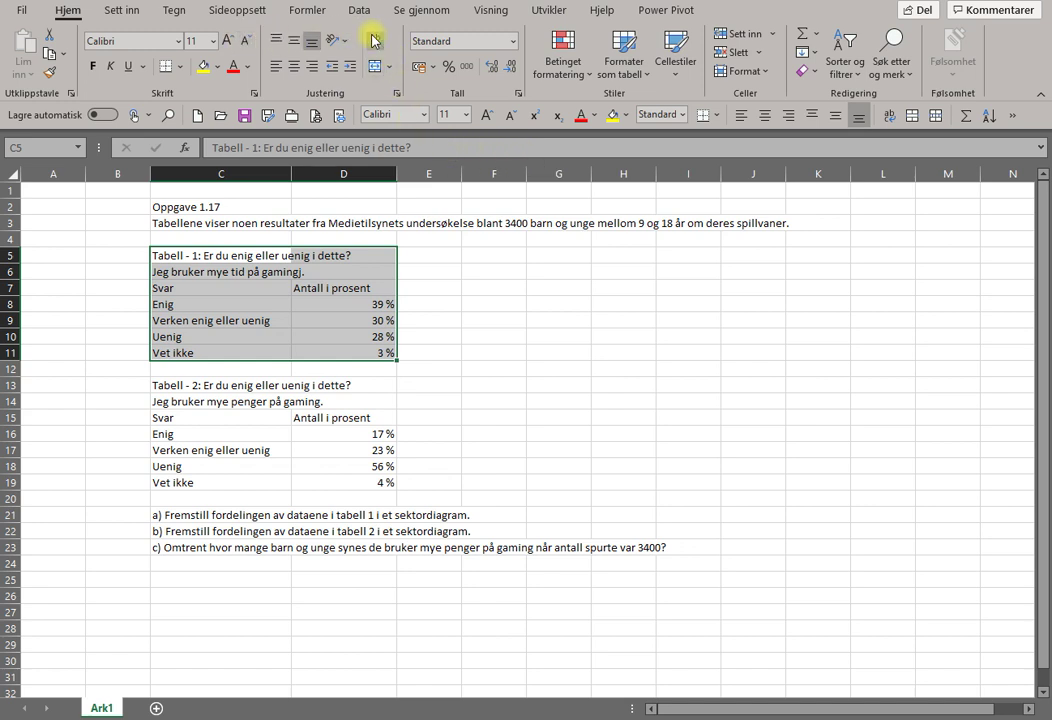
pyautogui.click(390, 67)
pyautogui.click(390, 67)
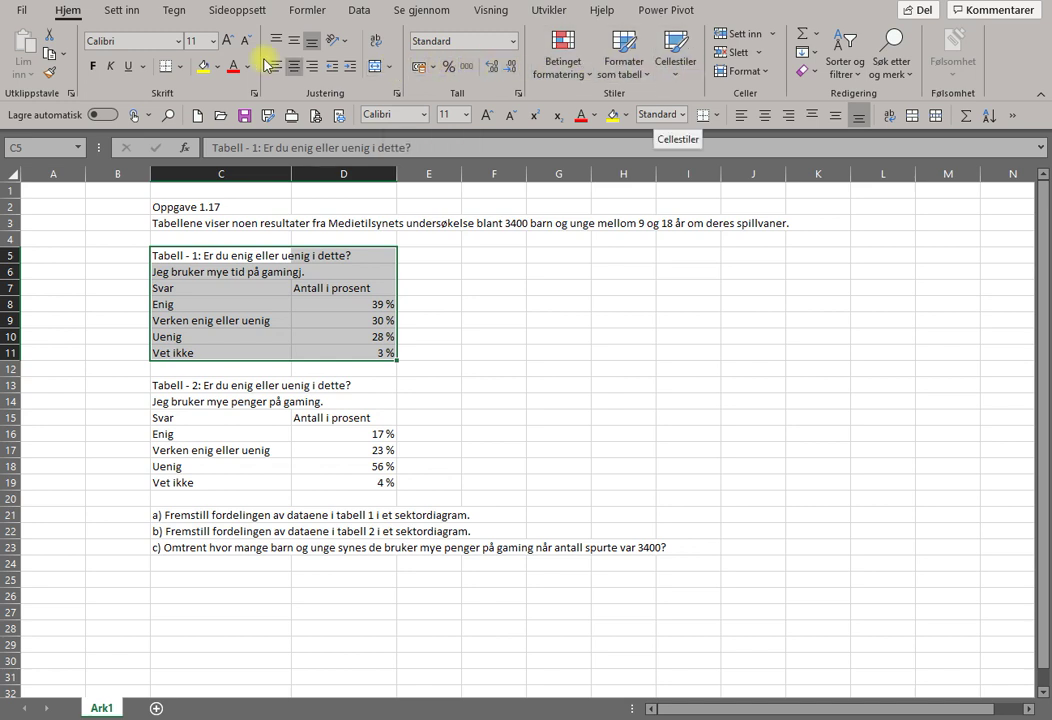
pyautogui.click(182, 67)
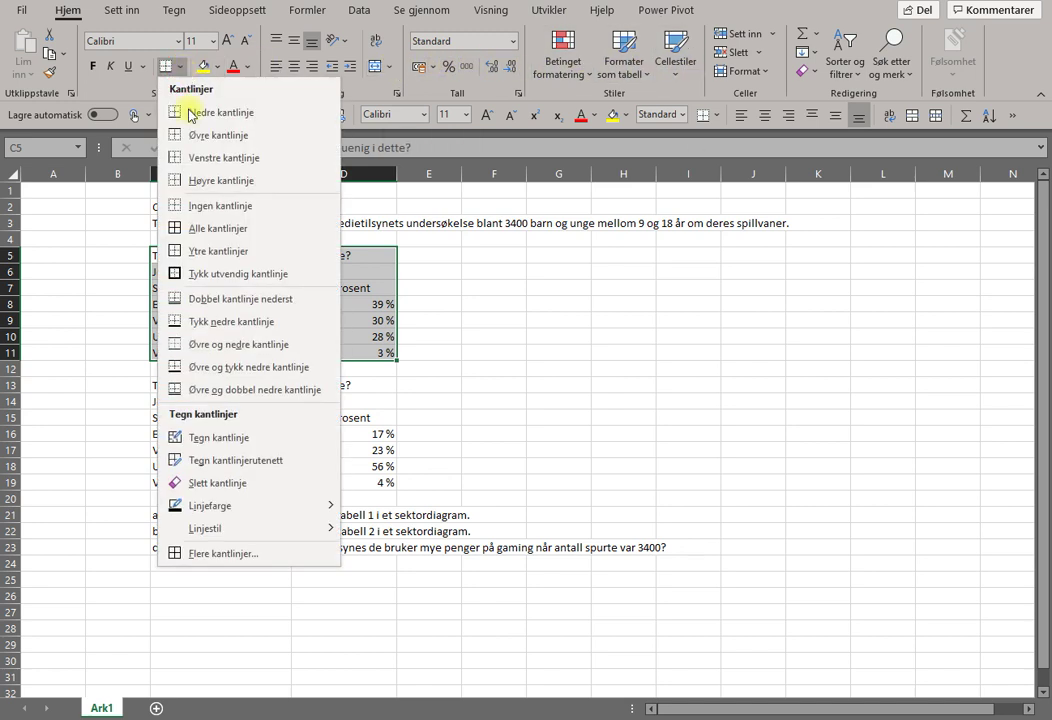
pyautogui.click(190, 228)
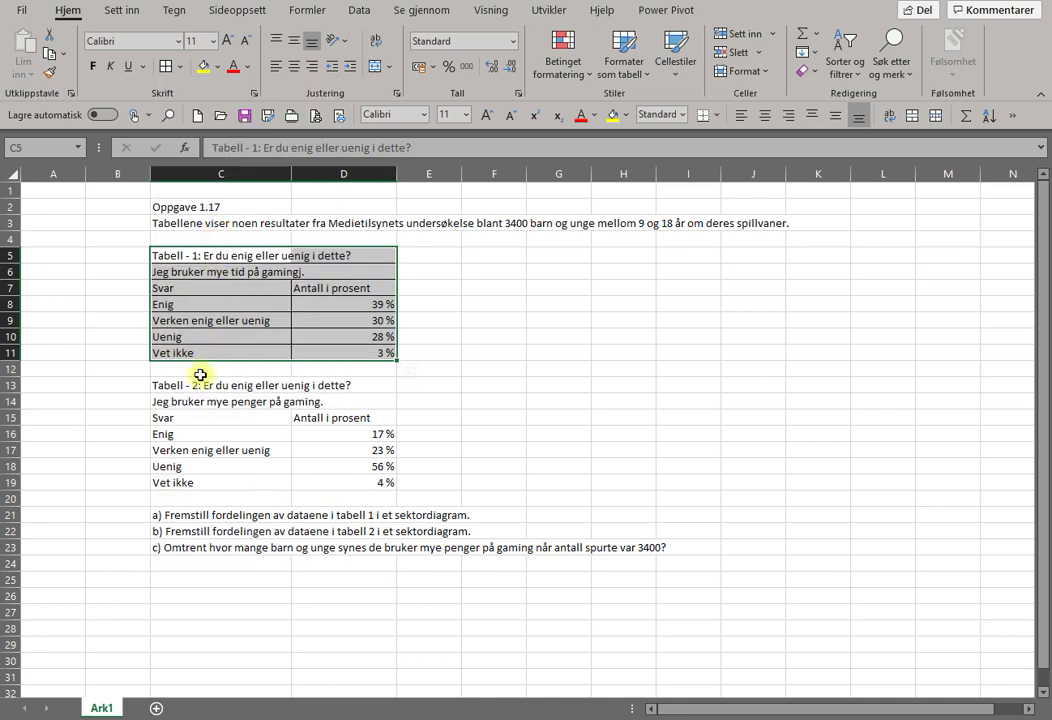
pyautogui.moveTo(194, 383); pyautogui.dragTo(320, 486)
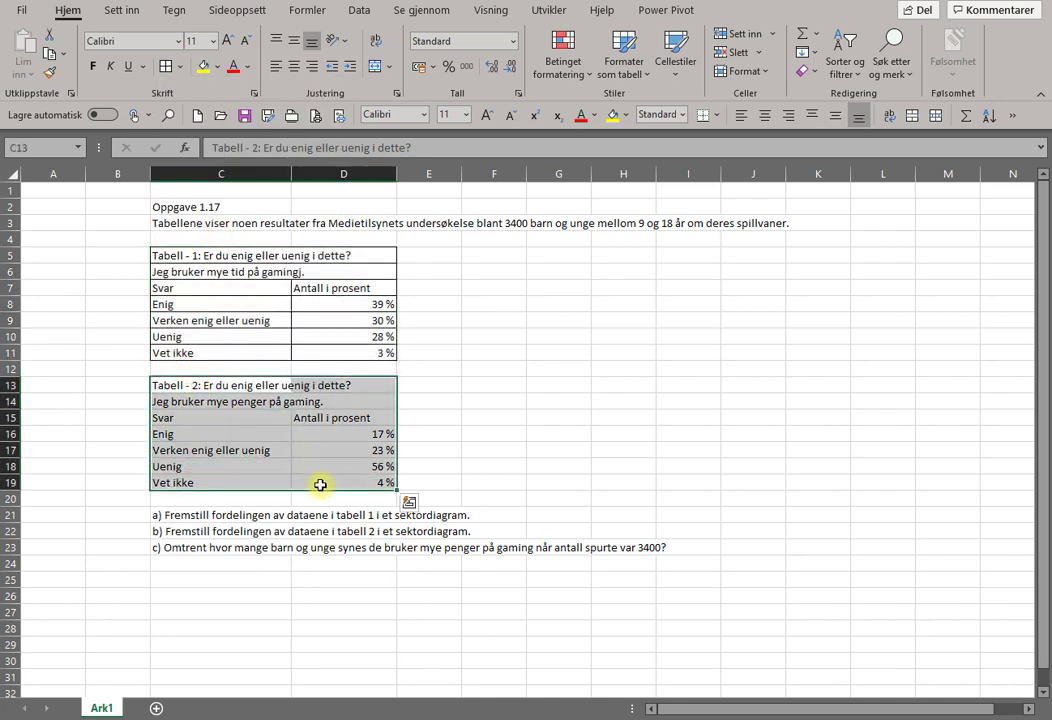
pyautogui.click(181, 72)
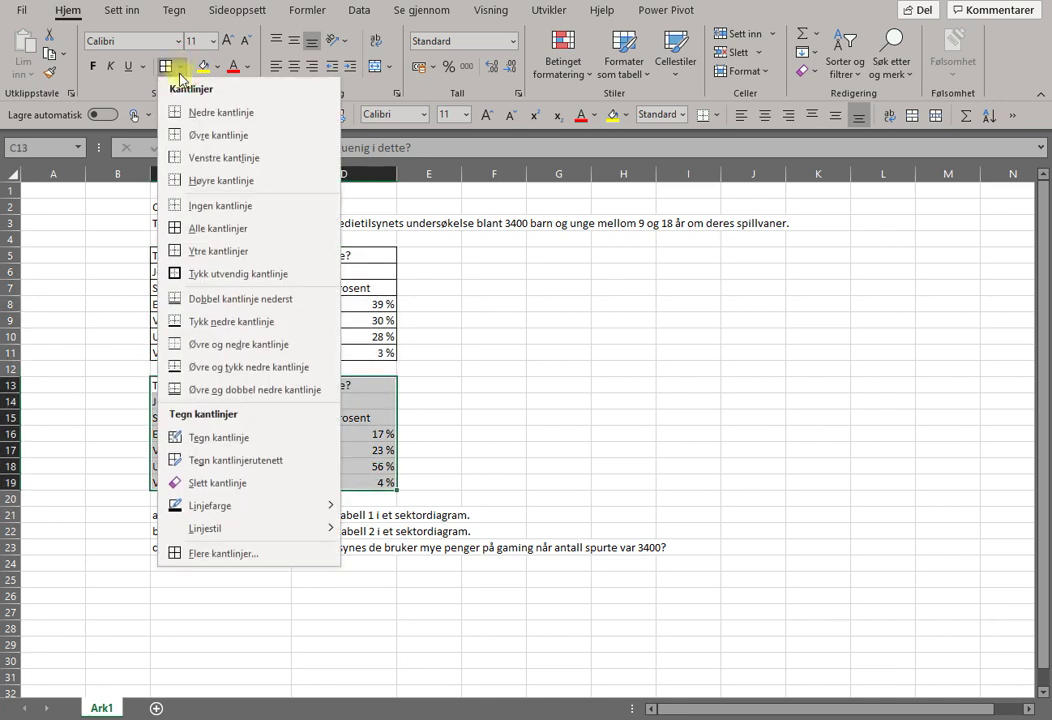
pyautogui.click(189, 228)
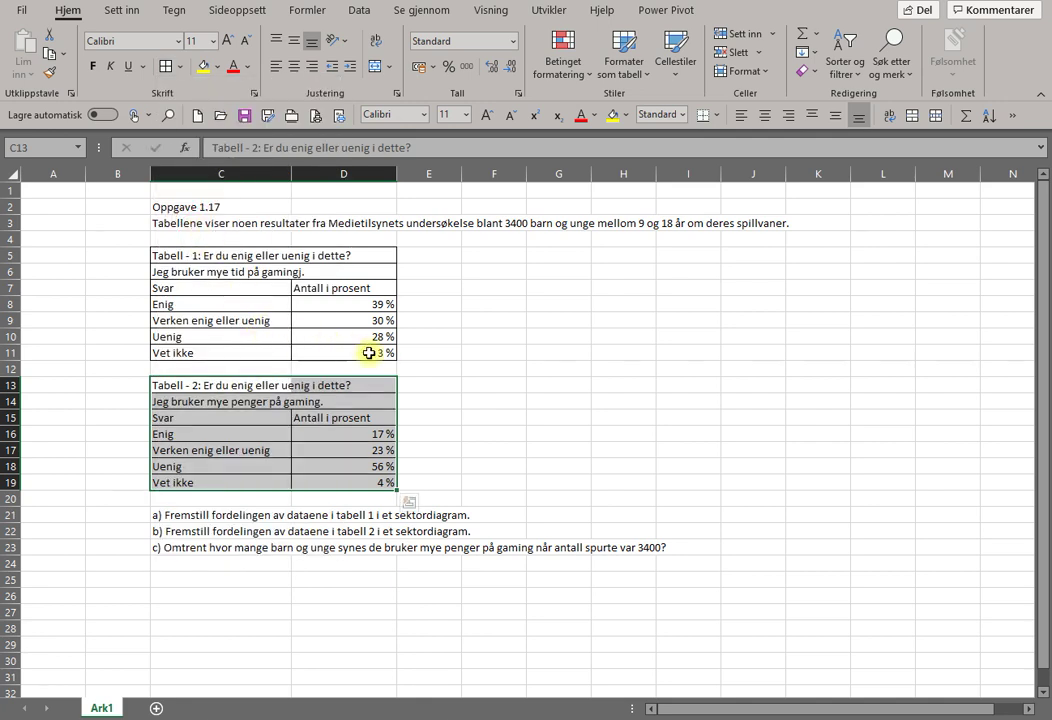
pyautogui.click(467, 383)
# Step: Make the statement lines about time and money spent on gaming in C6 and C14 bold
pyautogui.click(190, 270)
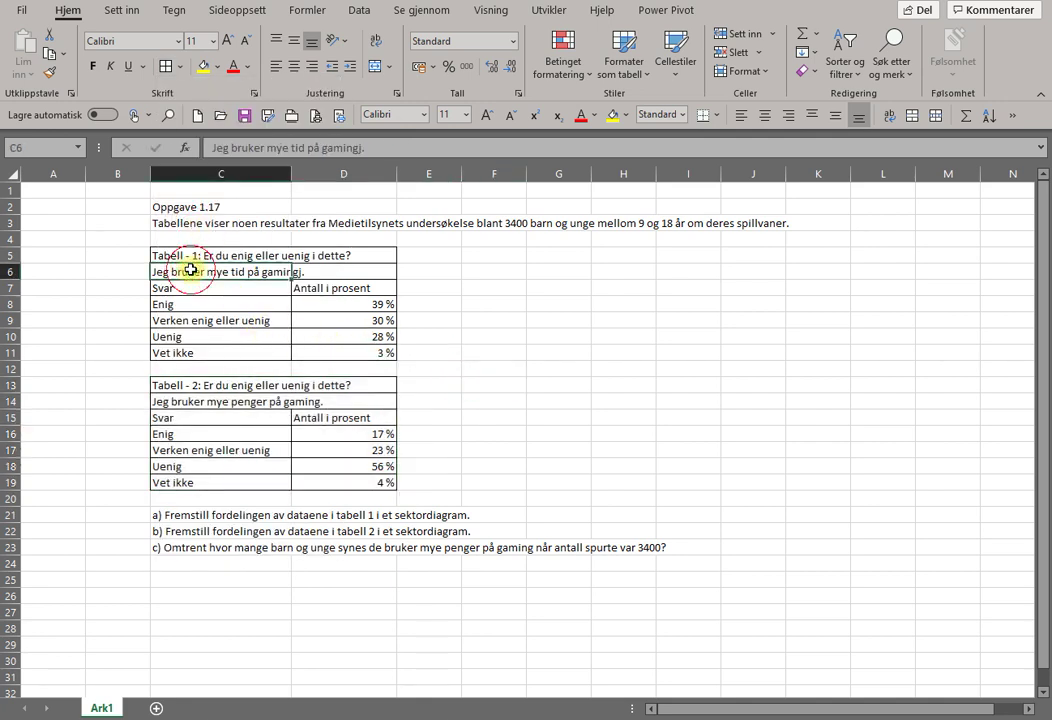
pyautogui.click(93, 66)
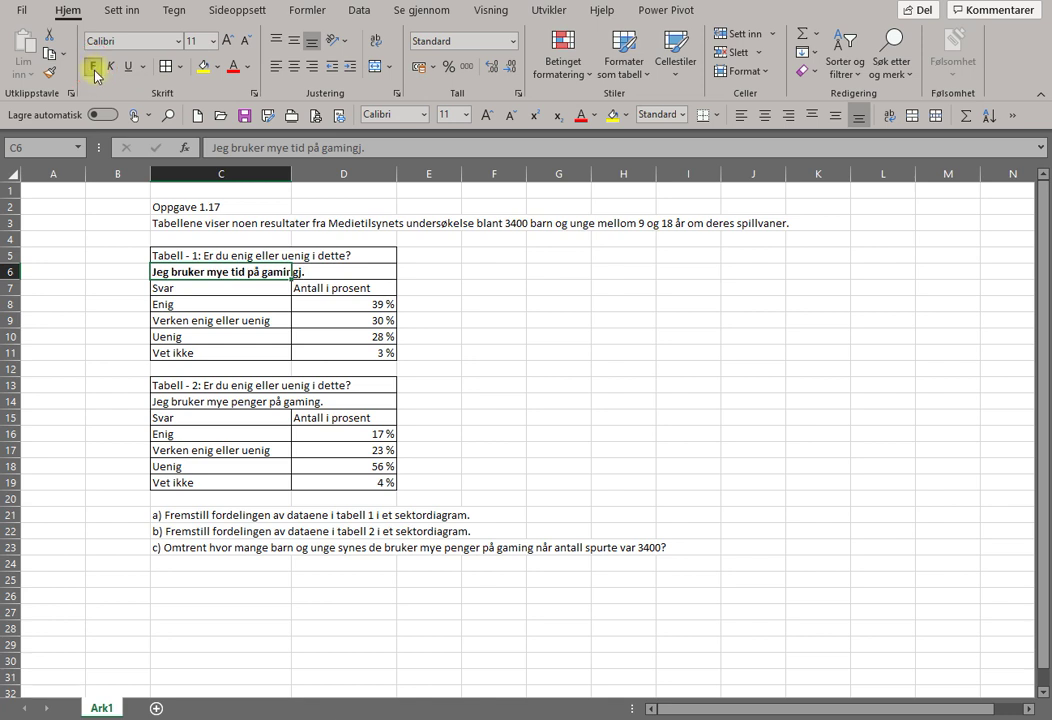
pyautogui.click(192, 402)
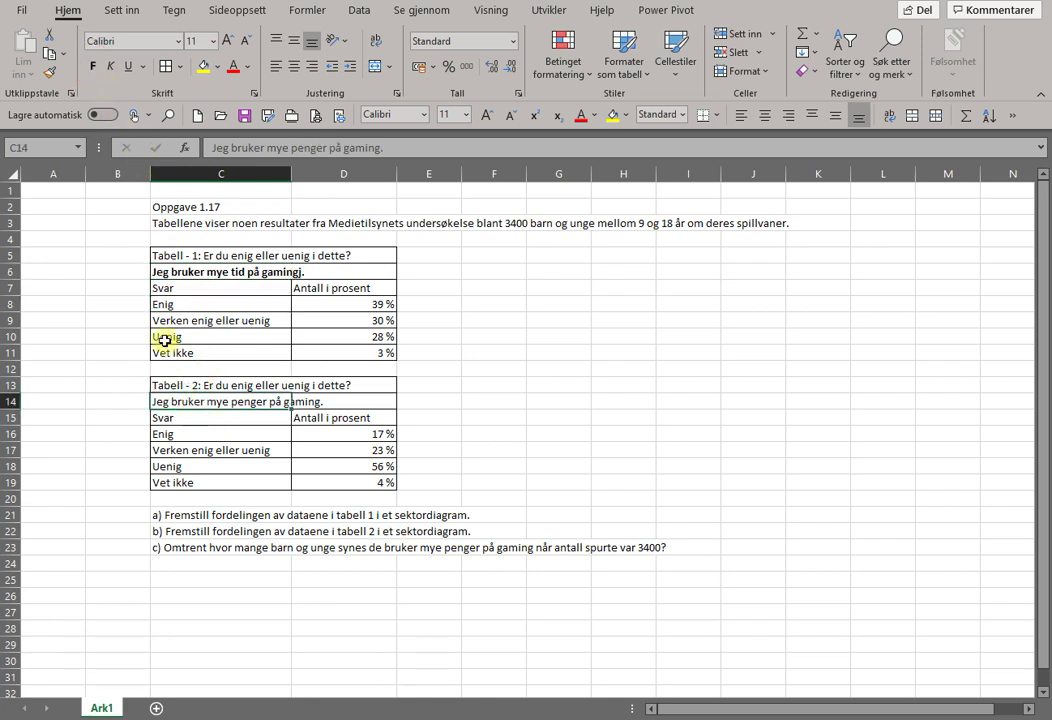
pyautogui.click(97, 66)
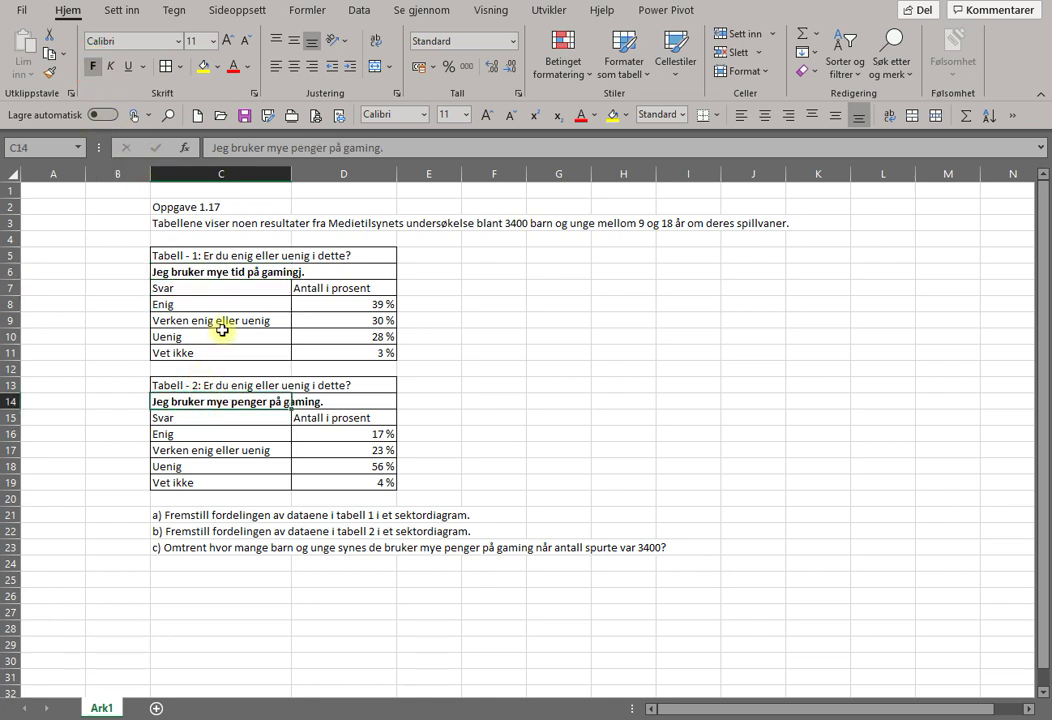
# Step: Make the Svar and Antall i prosent column headings of both tables bold, in C7:D7 and C15:D15
pyautogui.click(206, 288)
pyautogui.moveTo(206, 288); pyautogui.dragTo(305, 288)
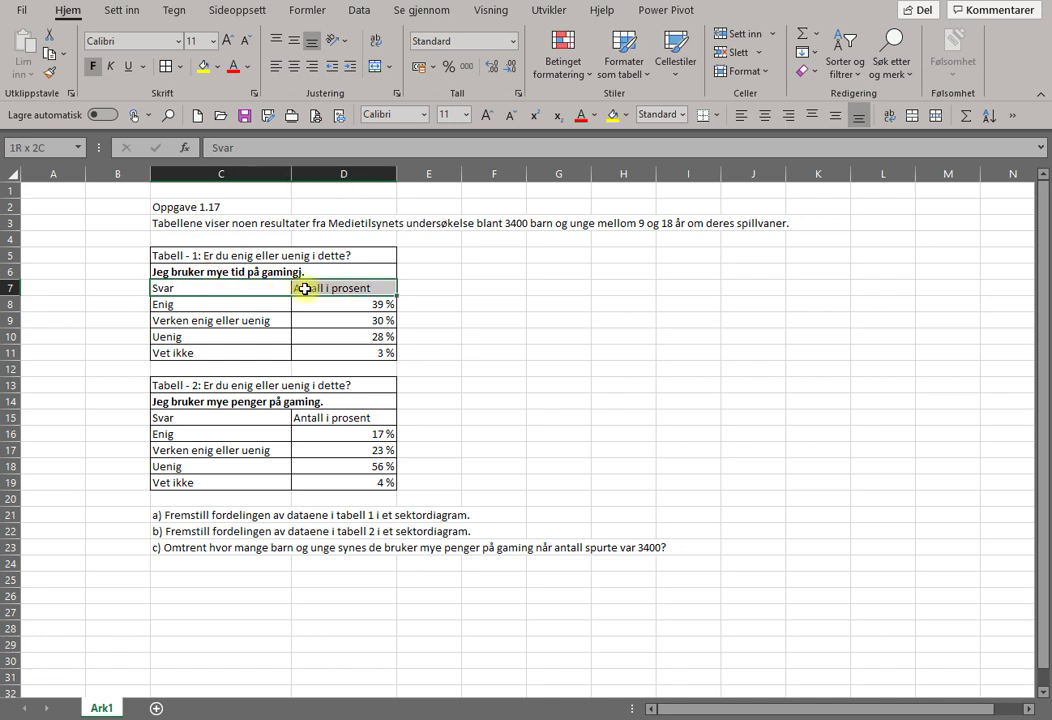
pyautogui.click(97, 66)
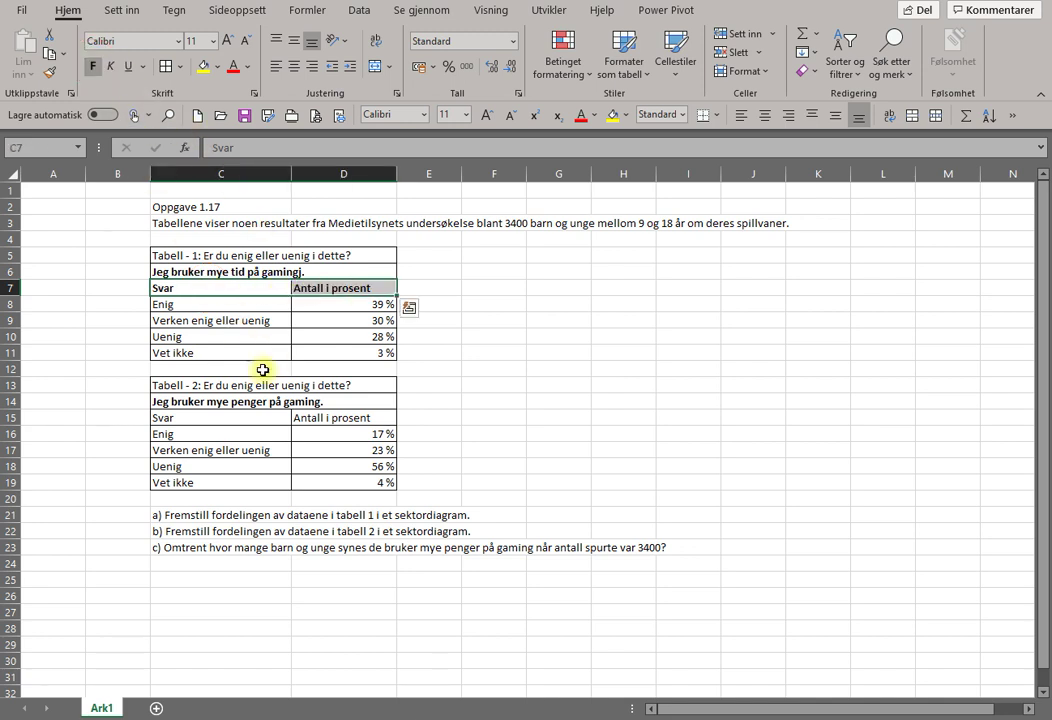
pyautogui.moveTo(217, 420); pyautogui.dragTo(298, 420)
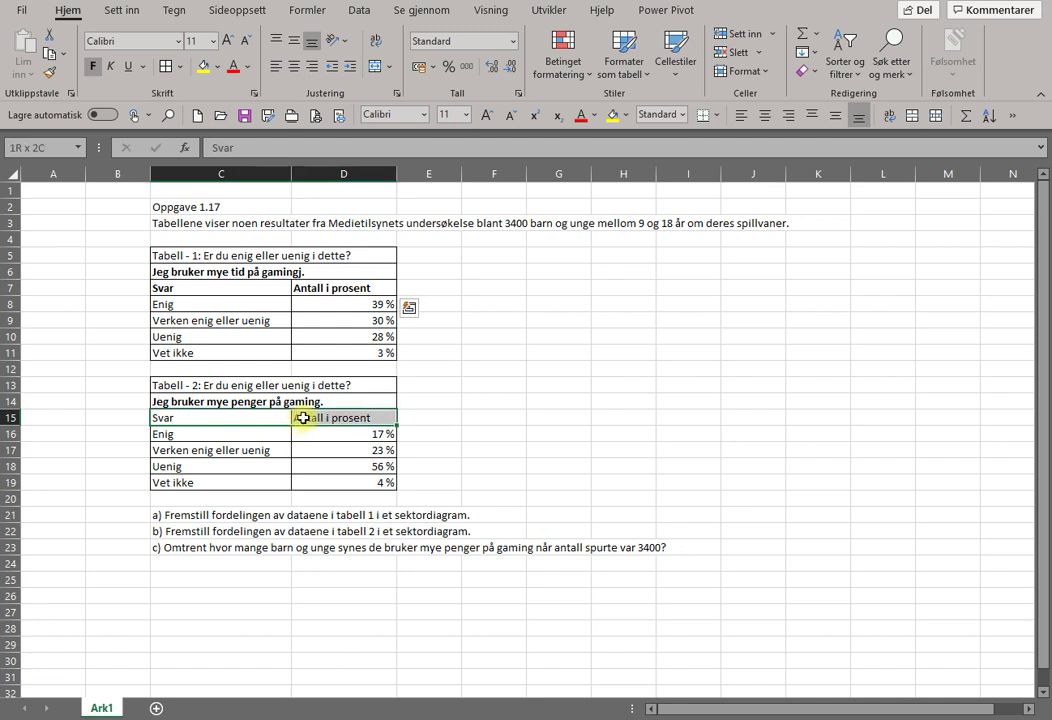
pyautogui.click(94, 66)
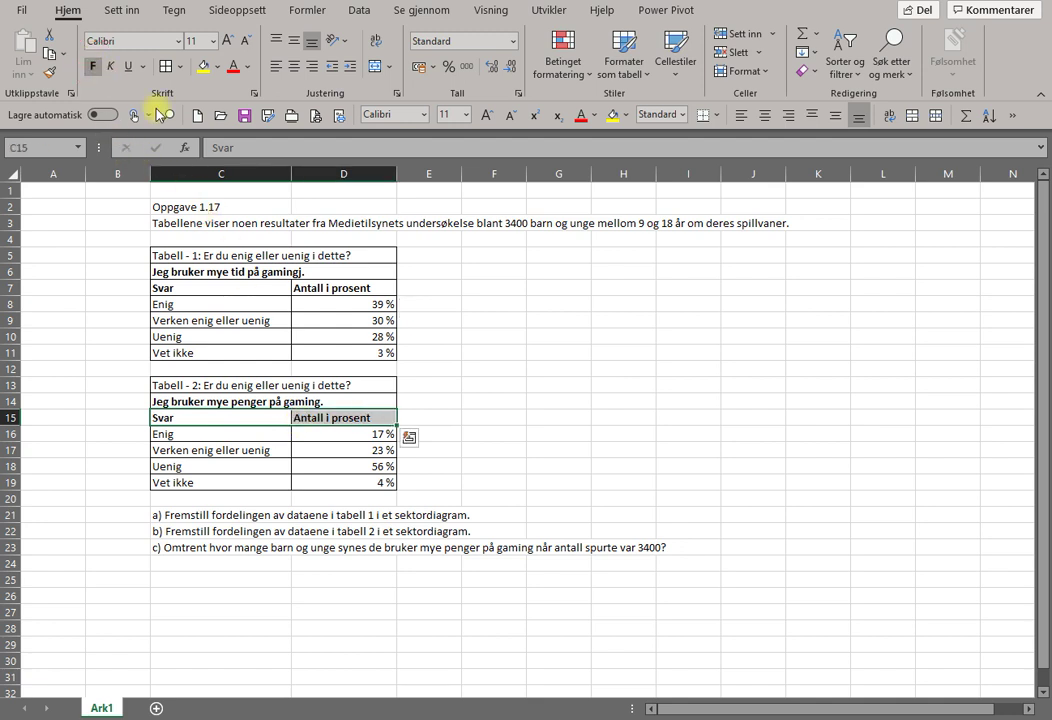
# Step: Centre the Antall i prosent columns of both tables horizontally, including their headings, in D7:D11 and D15:D19
pyautogui.click(231, 288)
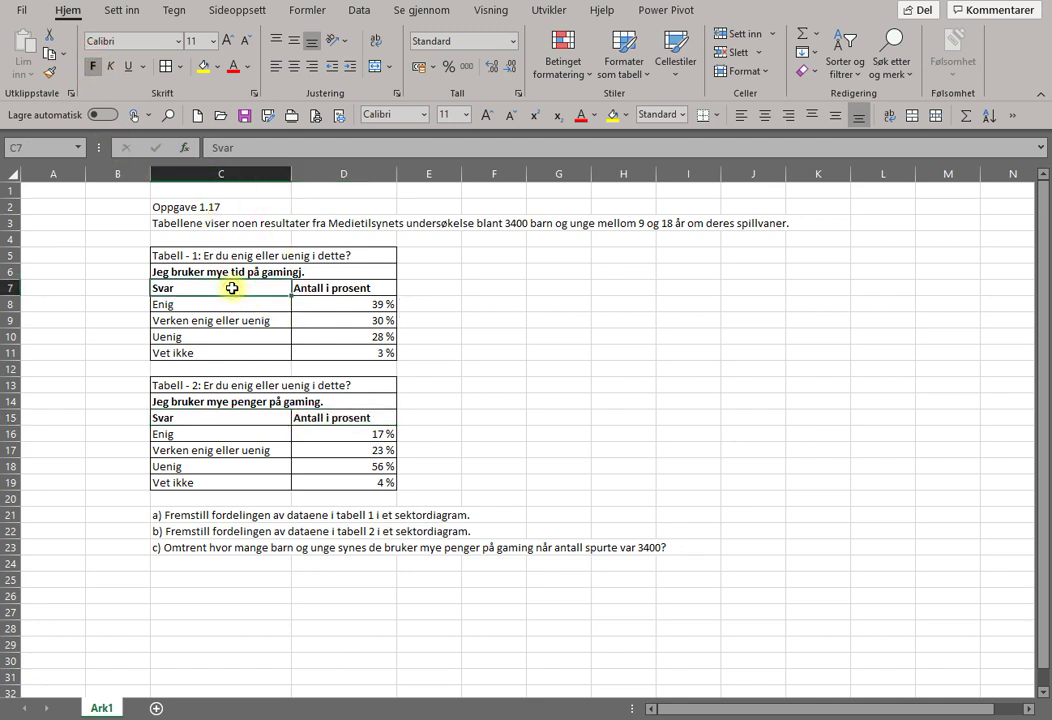
pyautogui.moveTo(319, 288); pyautogui.dragTo(323, 351)
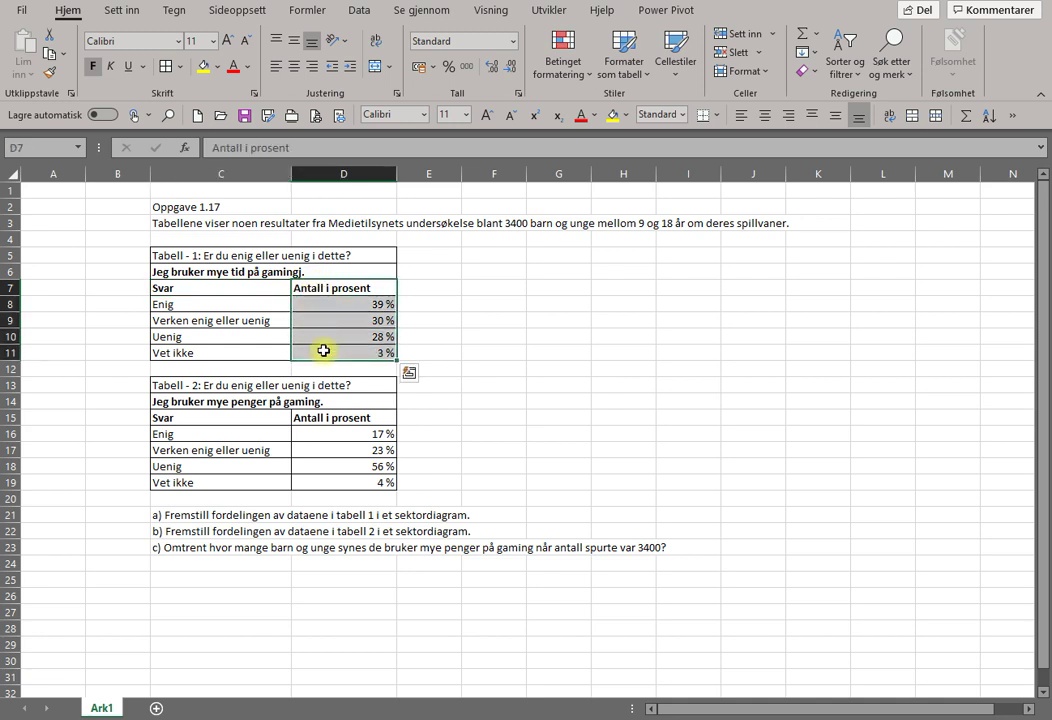
pyautogui.click(293, 66)
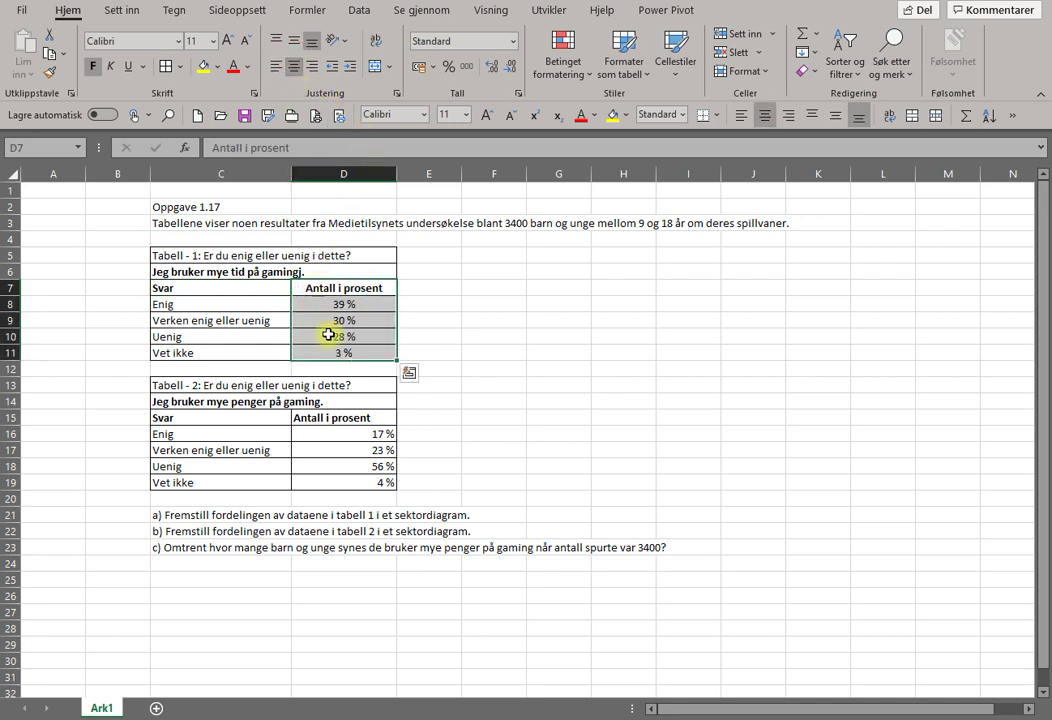
pyautogui.click(341, 419)
pyautogui.moveTo(341, 419); pyautogui.dragTo(341, 480)
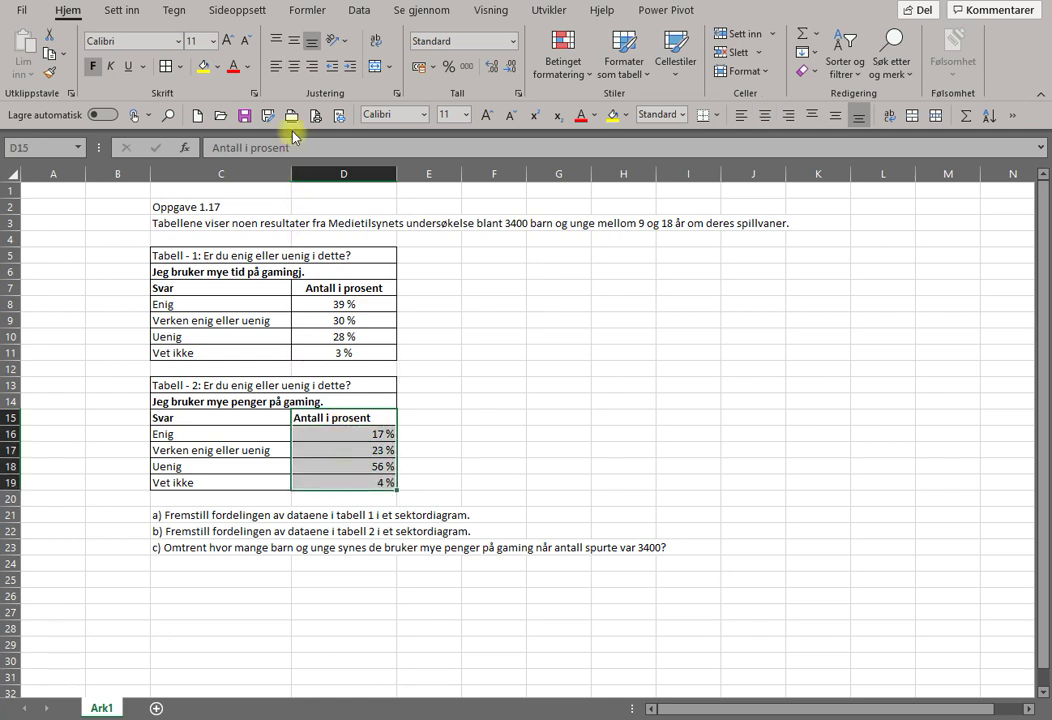
pyautogui.click(293, 66)
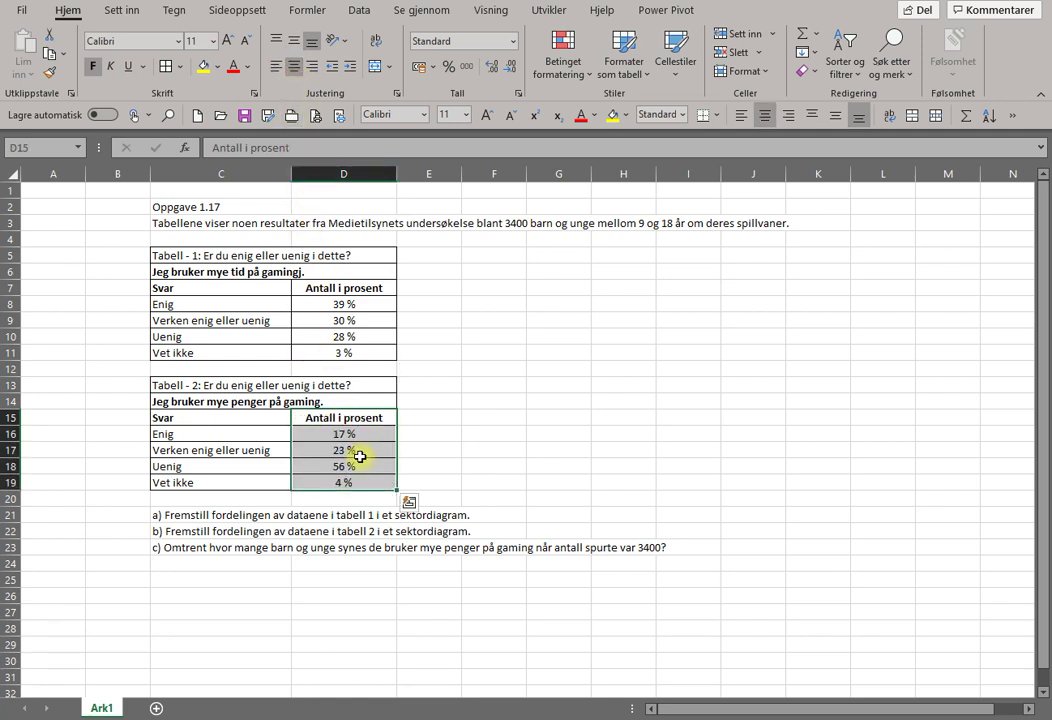
# Step: Fill the two title rows of both tables, C13:D14 and C5:D6, with a light tint of the theme colour Blå, Uthevingsfarge 1
pyautogui.moveTo(211, 385); pyautogui.dragTo(340, 401)
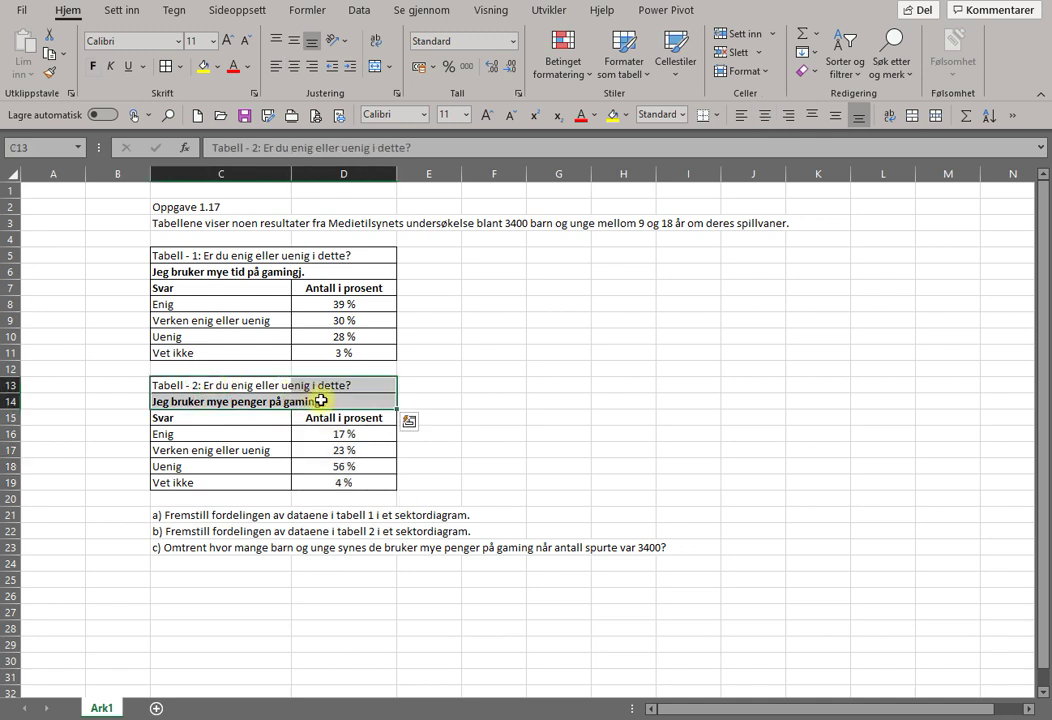
pyautogui.click(218, 66)
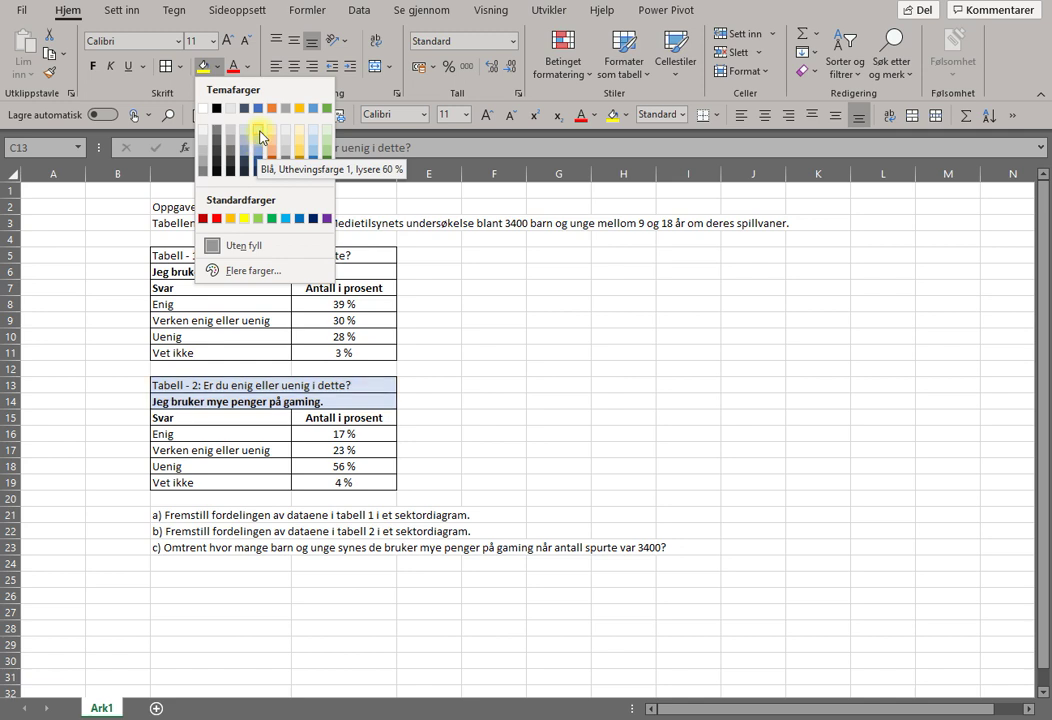
pyautogui.click(260, 137)
pyautogui.moveTo(205, 251); pyautogui.dragTo(317, 267)
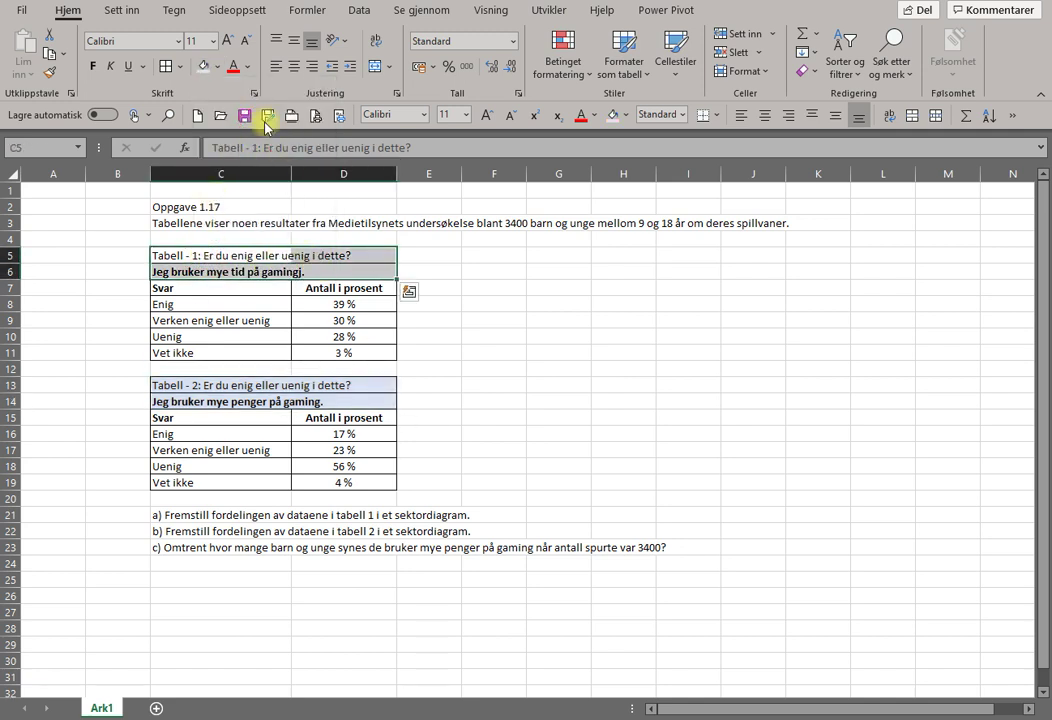
pyautogui.click(217, 67)
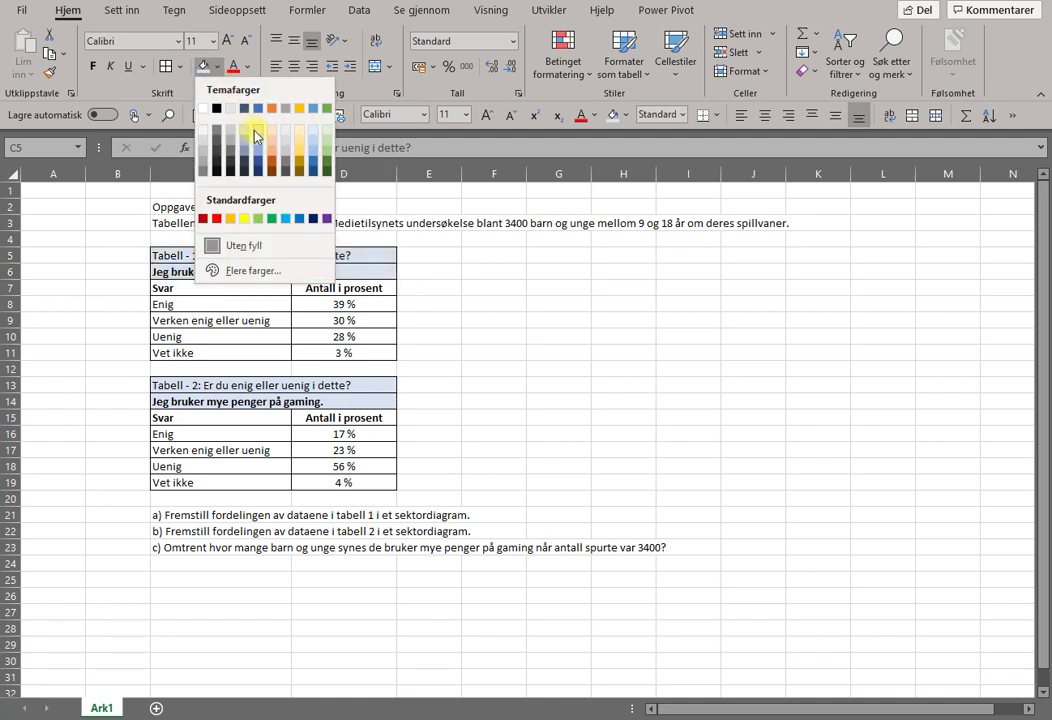
pyautogui.click(233, 109)
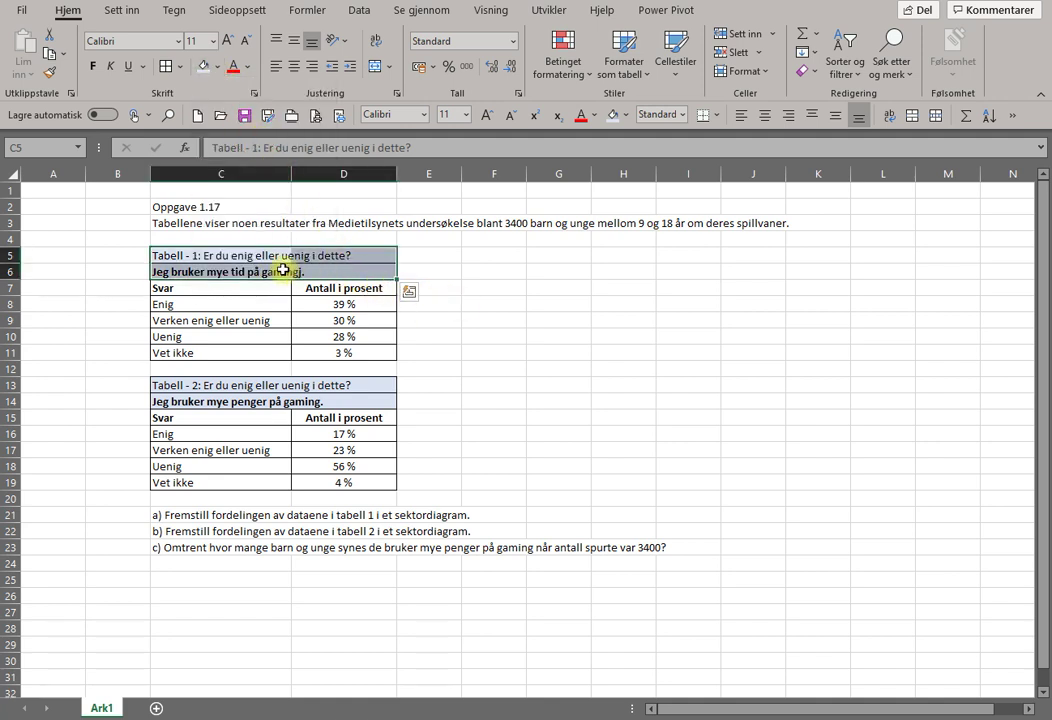
# Step: Recolour all outline and inside borders of the first table, C5:D11, with a medium tint of the blue theme accent colour
pyautogui.moveTo(157, 258); pyautogui.dragTo(300, 352)
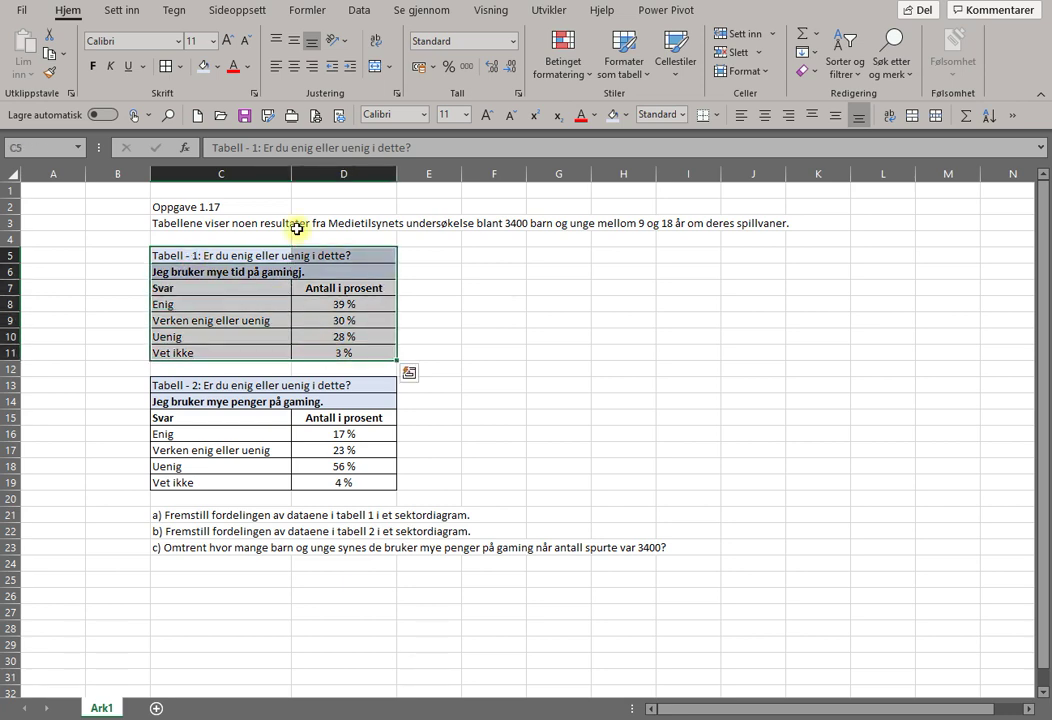
pyautogui.click(180, 67)
pyautogui.click(234, 555)
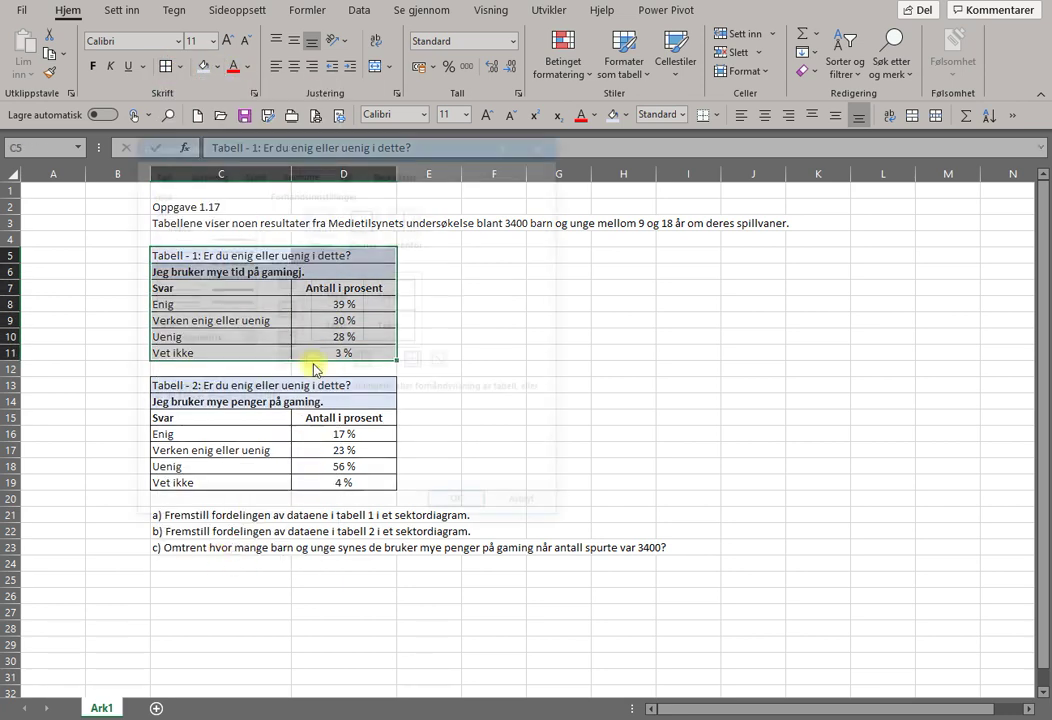
pyautogui.click(245, 339)
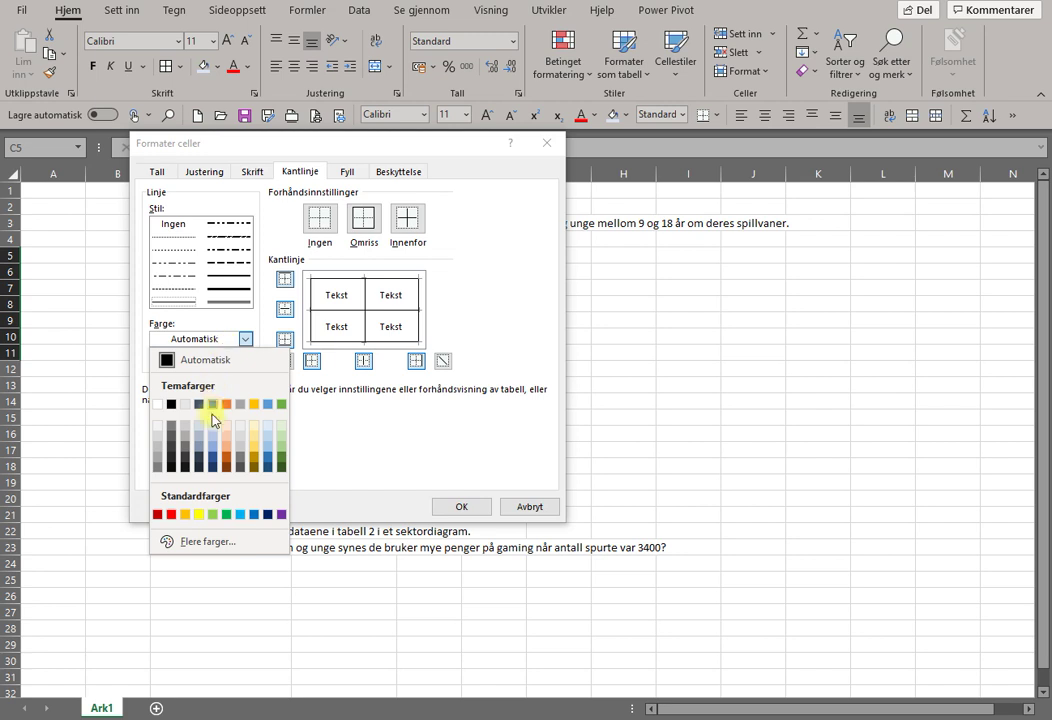
pyautogui.click(213, 450)
pyautogui.click(365, 220)
pyautogui.click(410, 222)
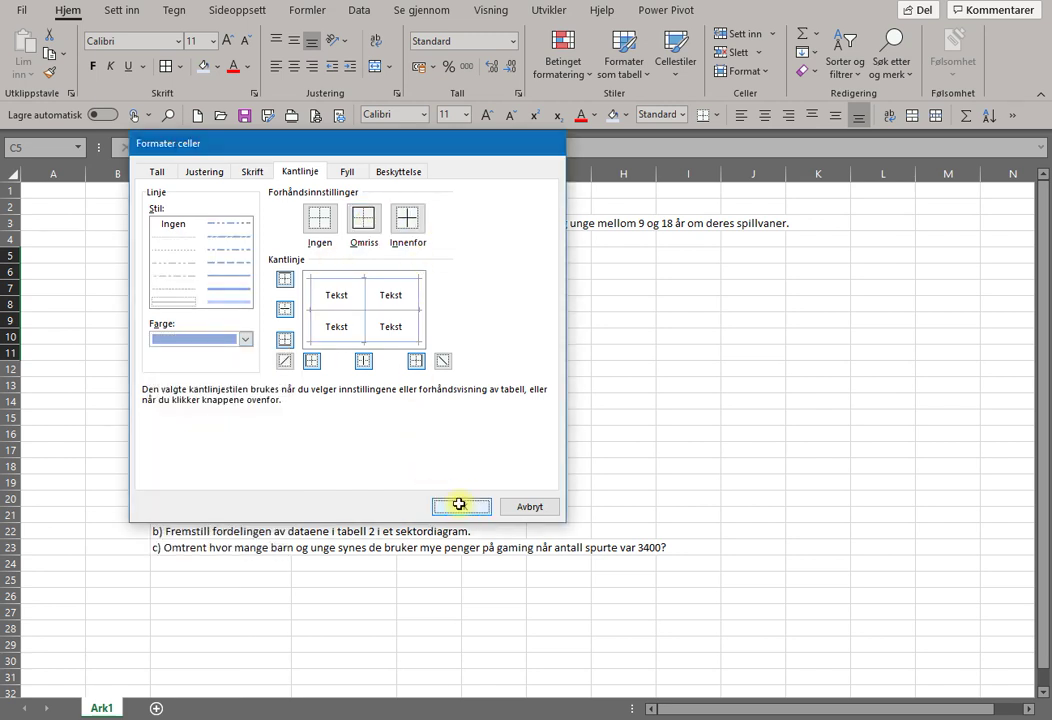
pyautogui.click(461, 506)
# Step: Give all outline and inside borders of the second table, C13:D19, the same medium blue theme tint
pyautogui.moveTo(205, 384); pyautogui.dragTo(315, 484)
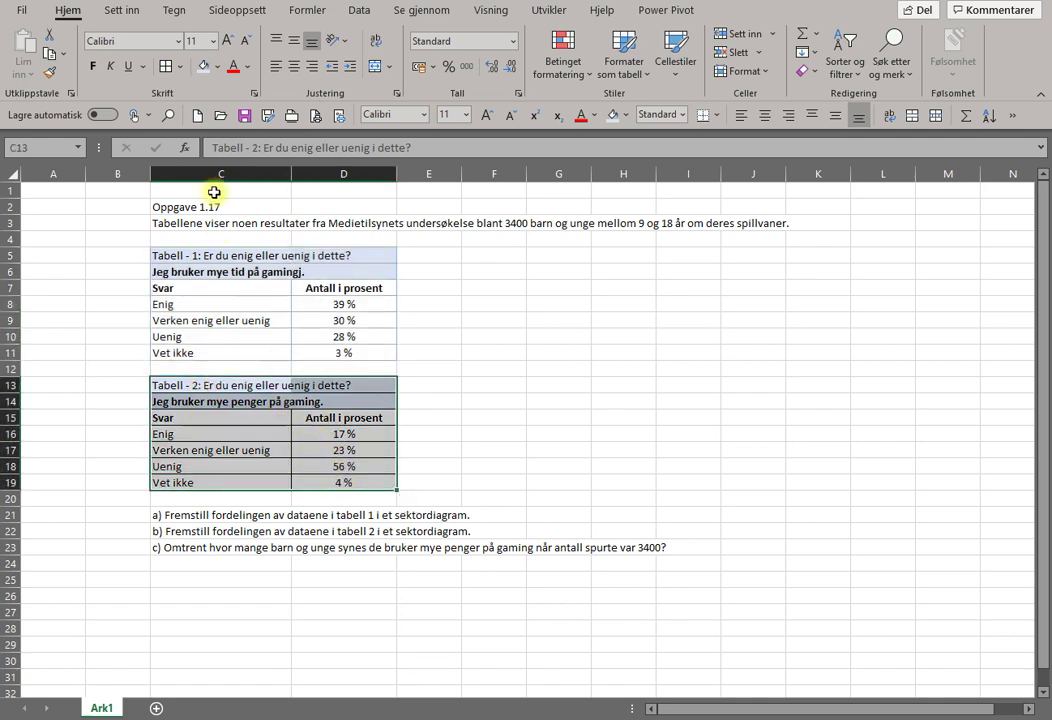
pyautogui.click(179, 67)
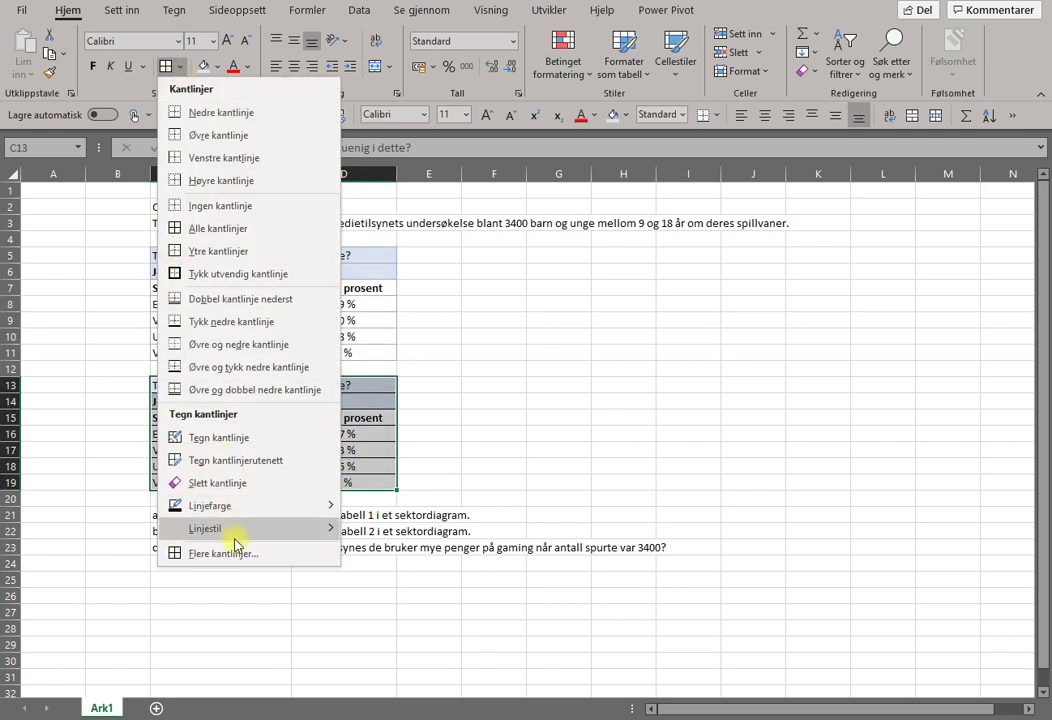
pyautogui.click(237, 558)
pyautogui.click(202, 340)
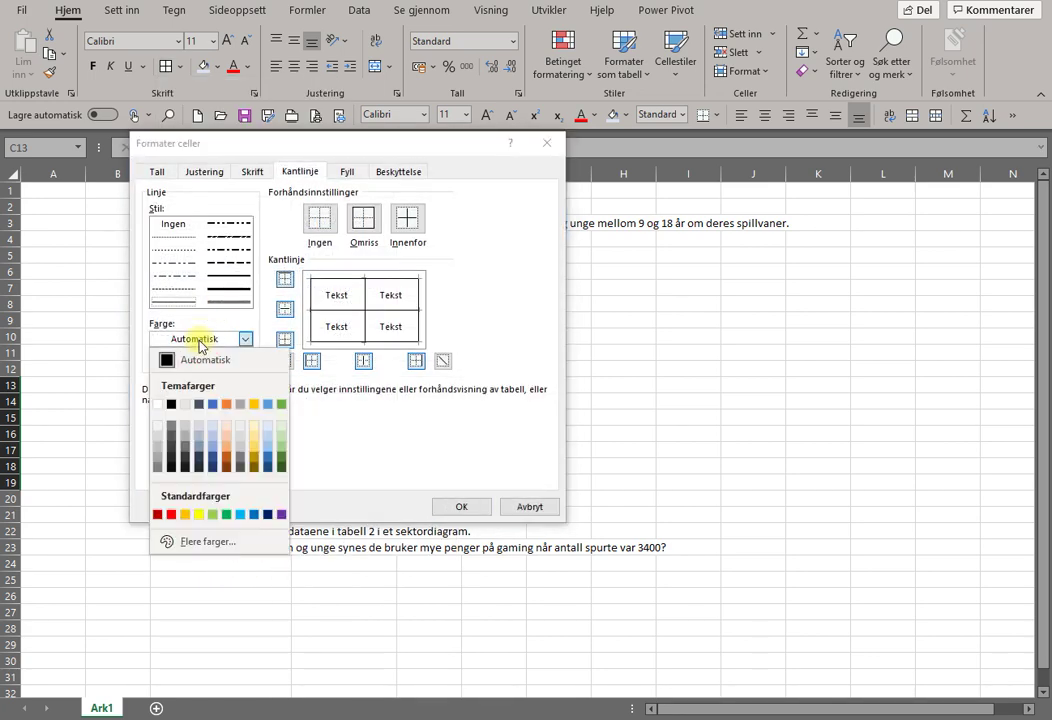
pyautogui.click(214, 455)
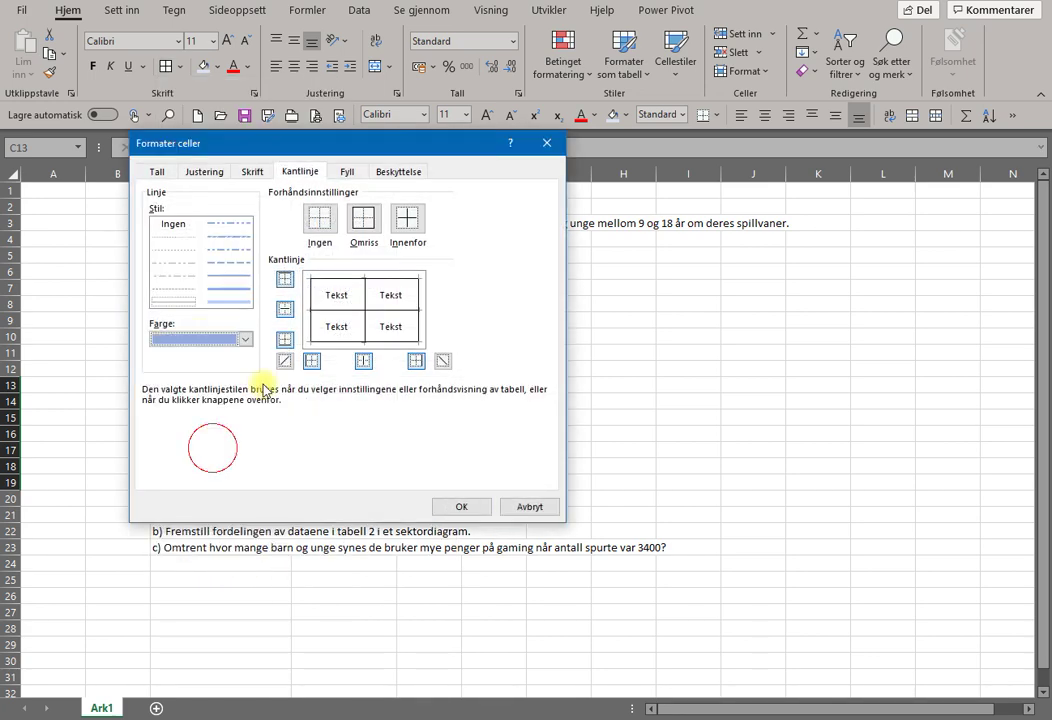
pyautogui.click(462, 506)
pyautogui.click(470, 352)
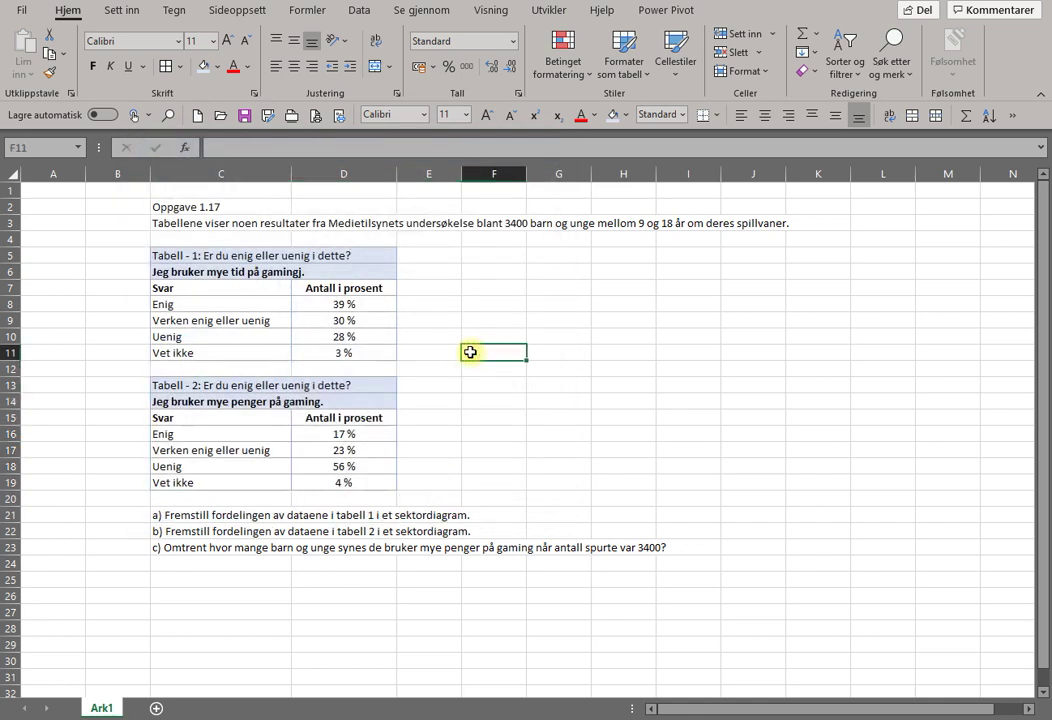
# Step: Enter the label "SVAR på oppgave a):" in F5
pyautogui.click(504, 254)
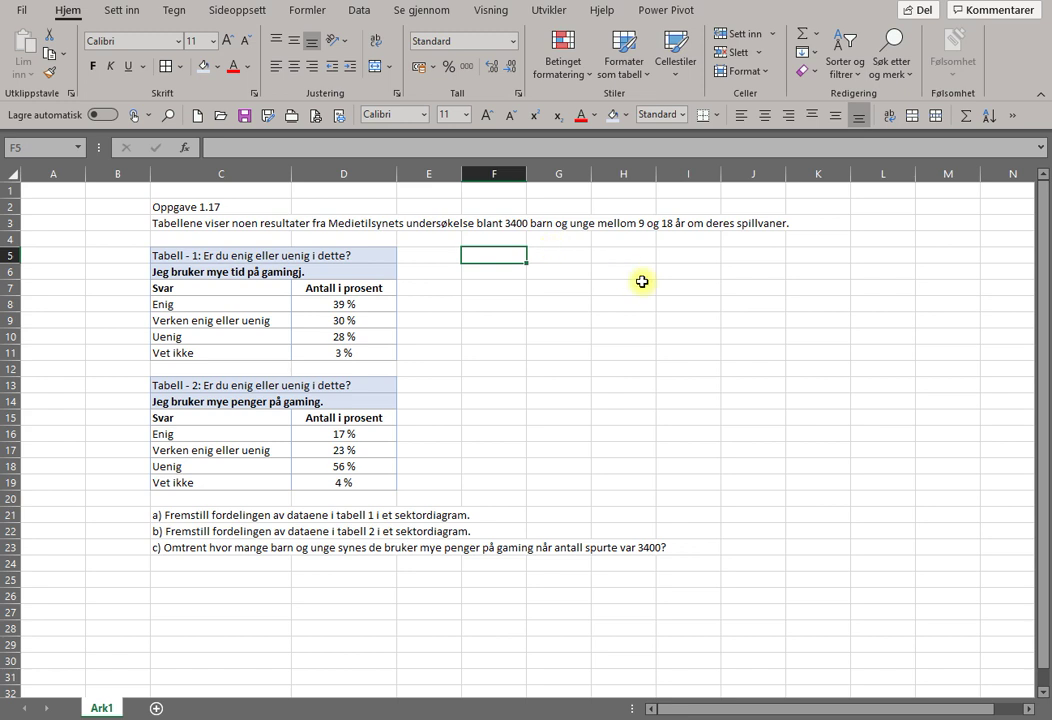
pyautogui.write('SVAR på oppgave a)')
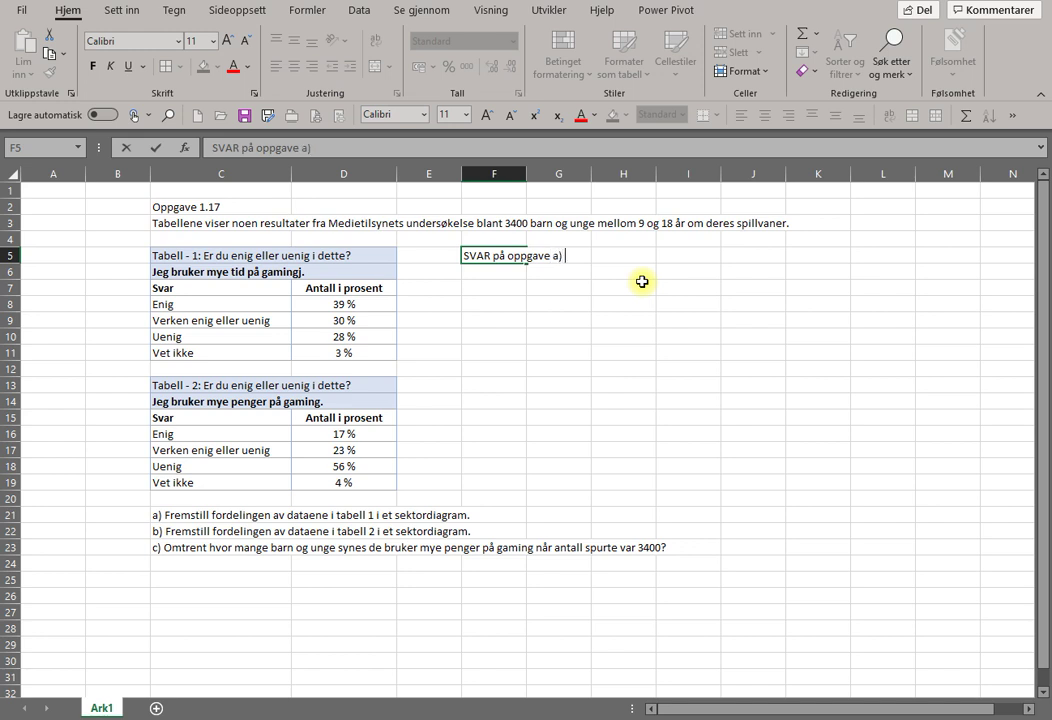
pyautogui.write(':')
pyautogui.press('Return')
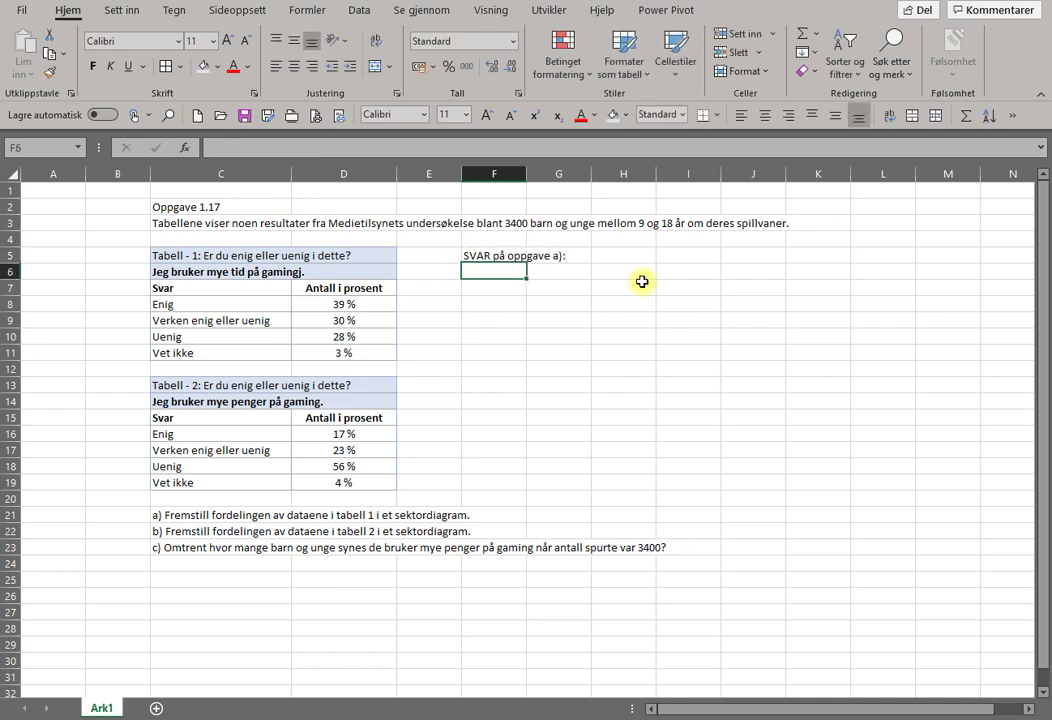
# Step: Insert a pie chart (Sektordiagram) of the first table's answers and percentages, C7:D11, and reduce the chart's size
pyautogui.moveTo(193, 288); pyautogui.dragTo(362, 354)
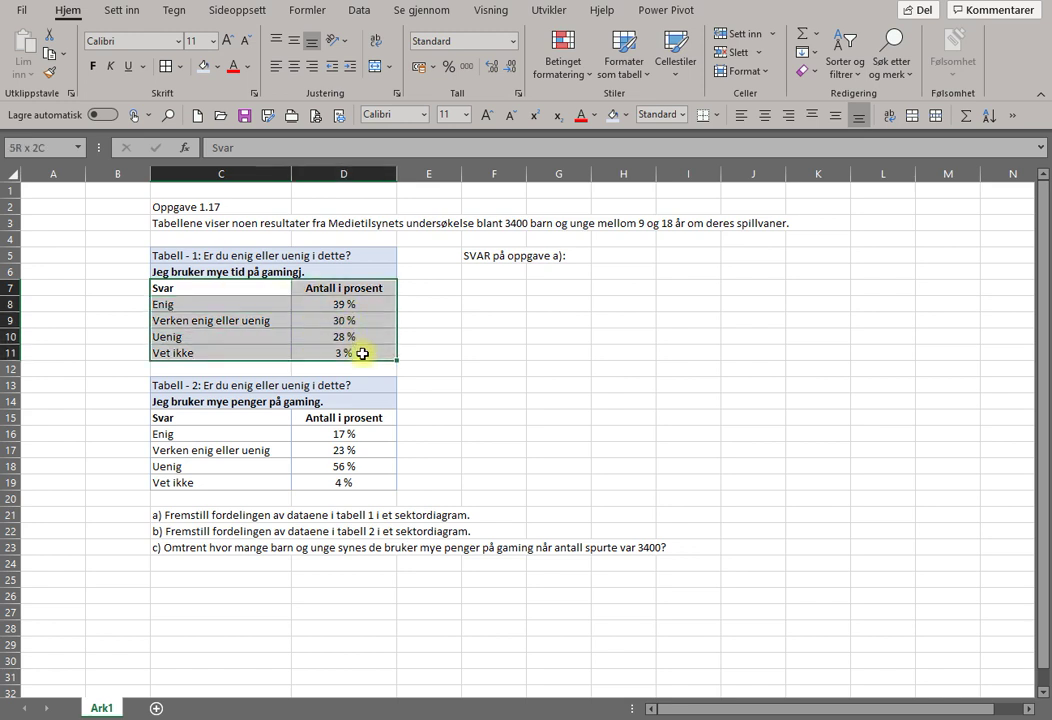
pyautogui.click(128, 14)
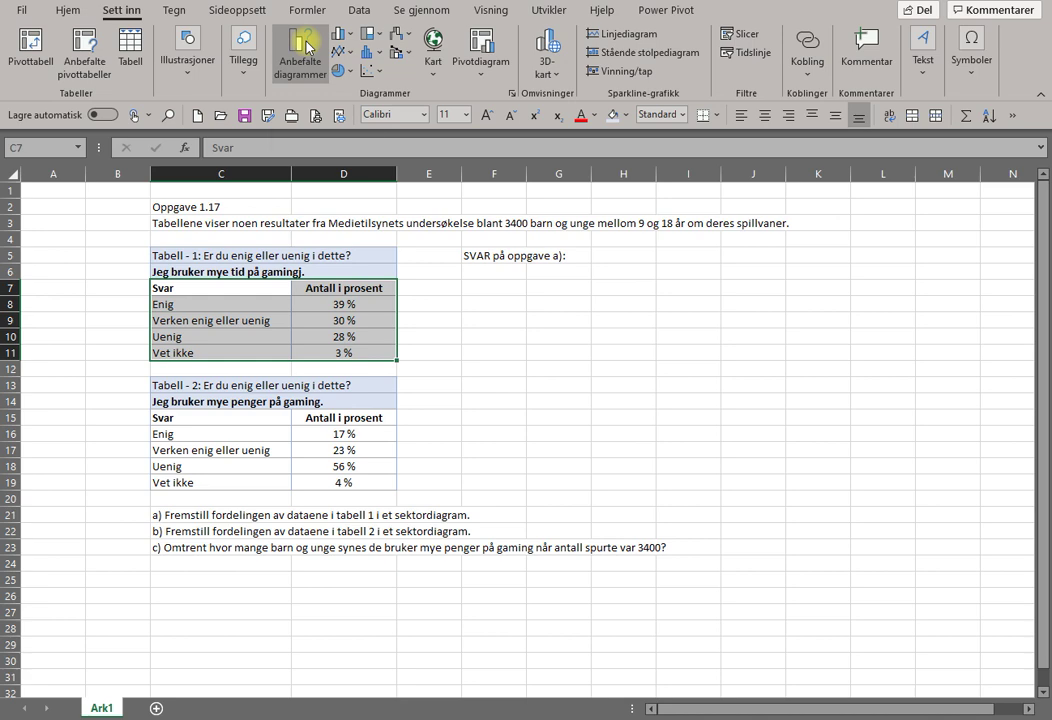
pyautogui.click(300, 45)
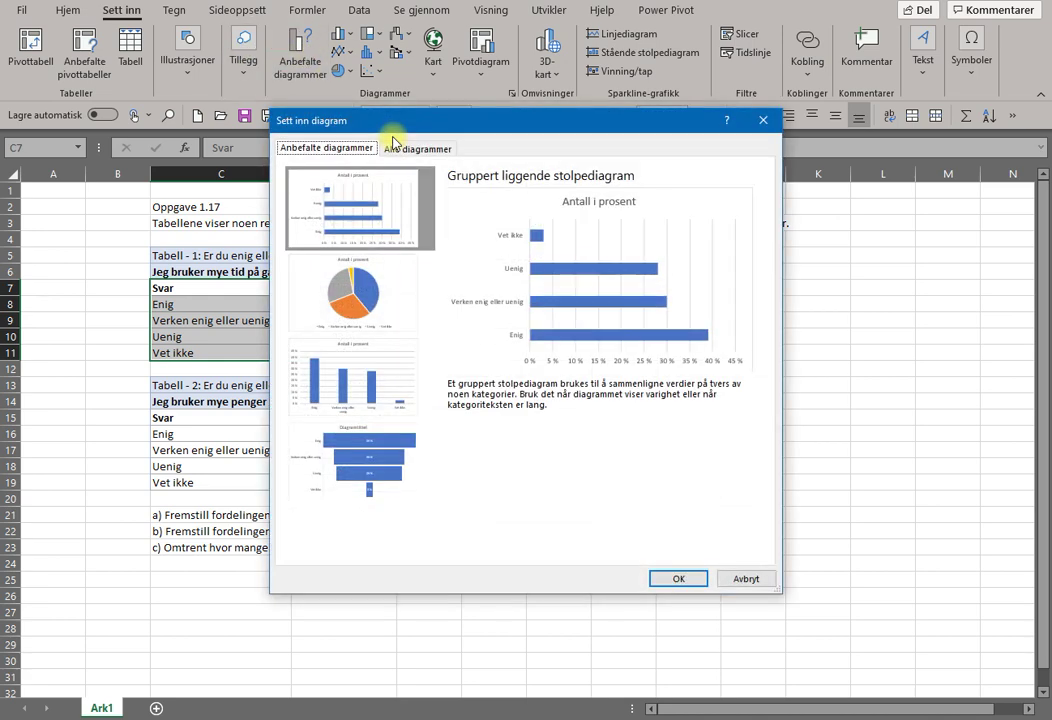
pyautogui.click(375, 295)
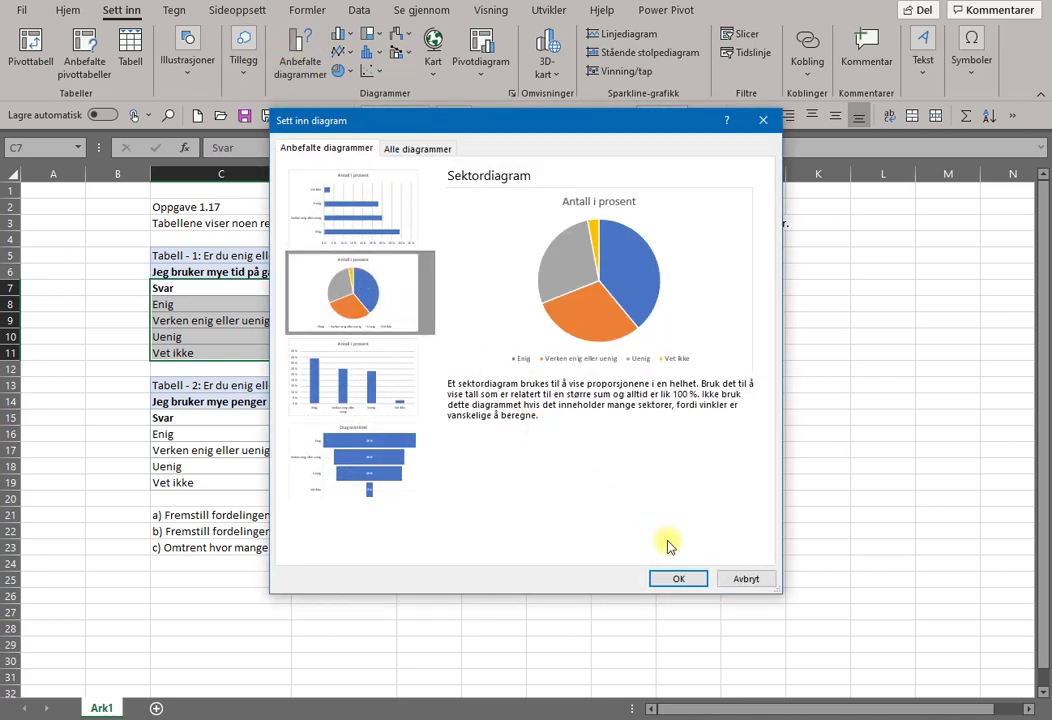
pyautogui.click(678, 578)
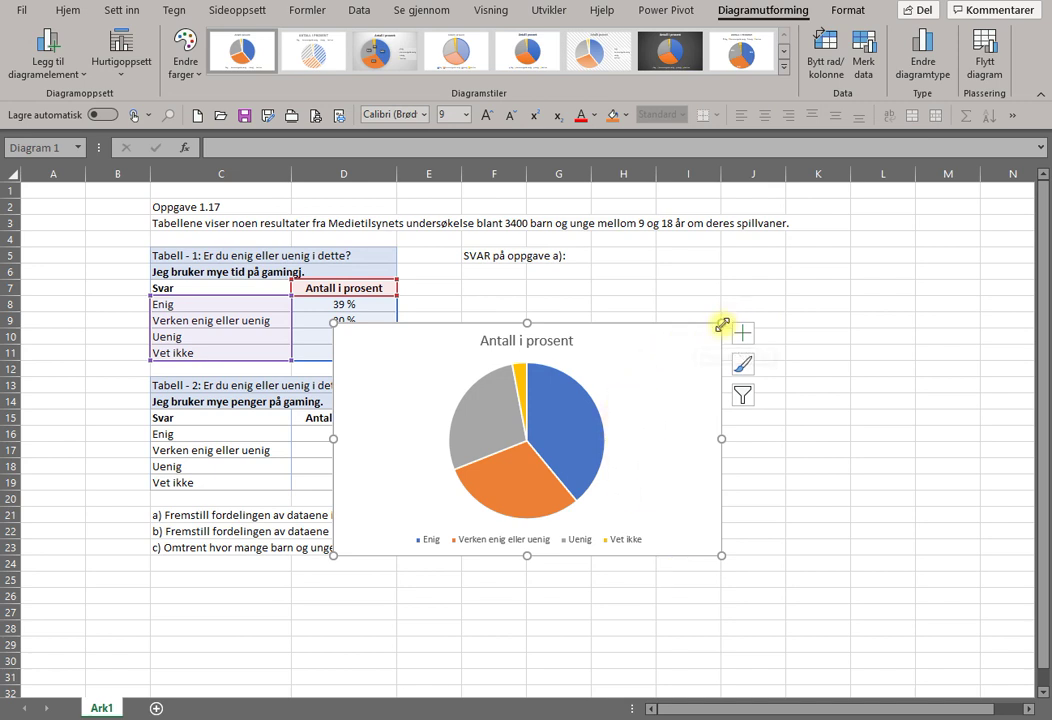
pyautogui.moveTo(721, 327); pyautogui.dragTo(581, 349)
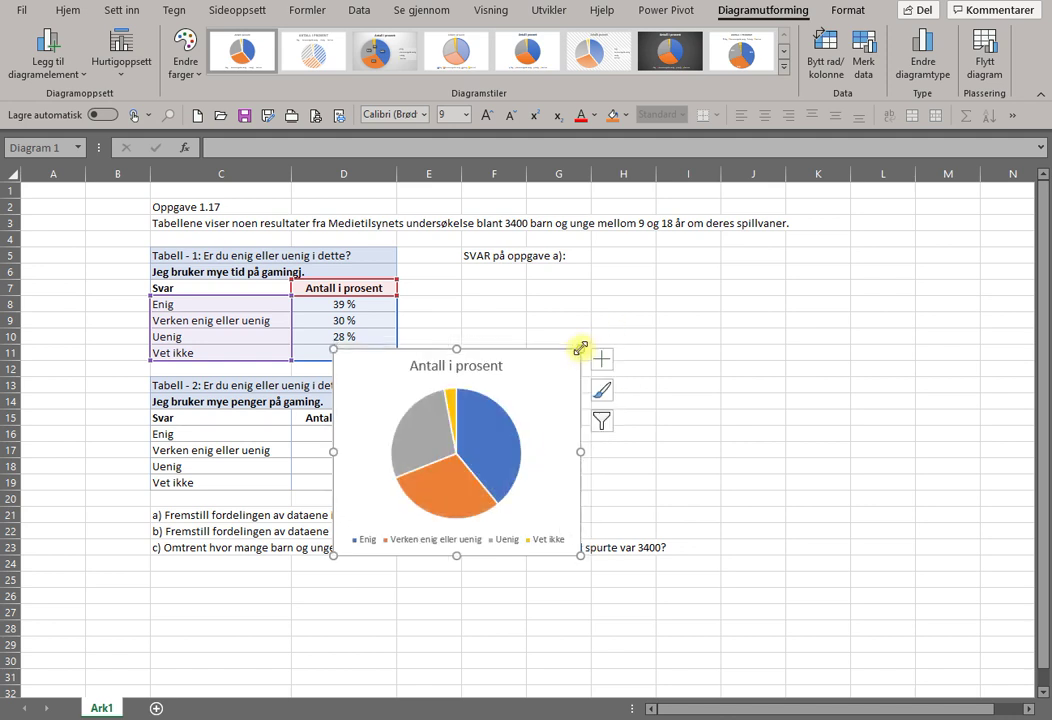
# Step: Delete the pie chart's title and add data labels to its slices
pyautogui.click(493, 365)
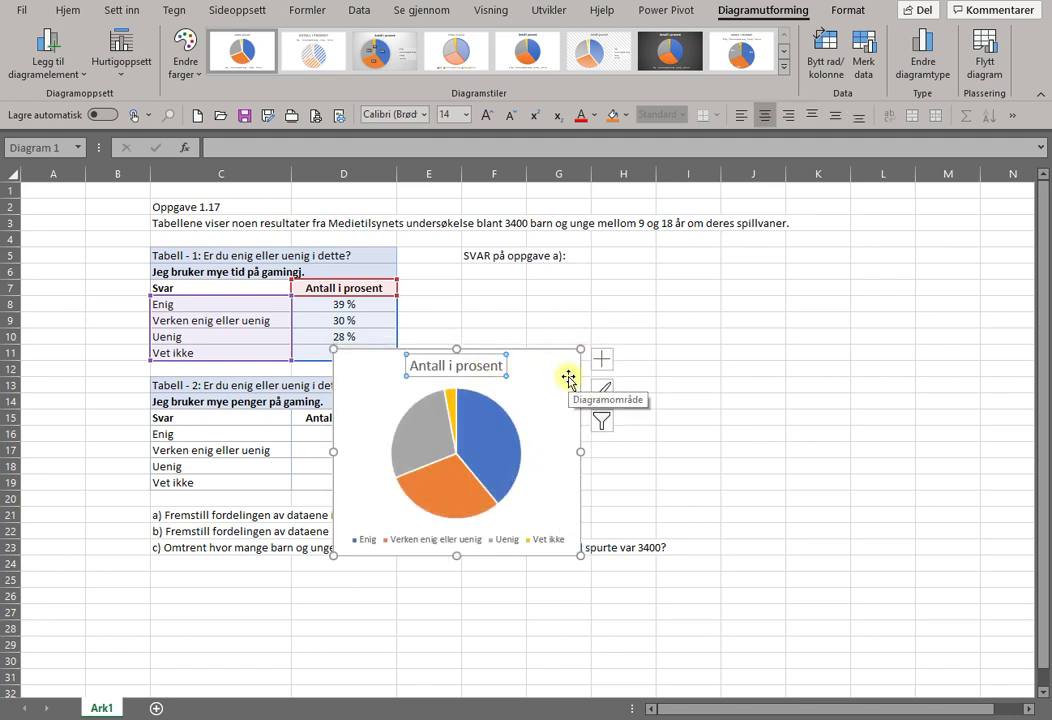
pyautogui.press('Delete')
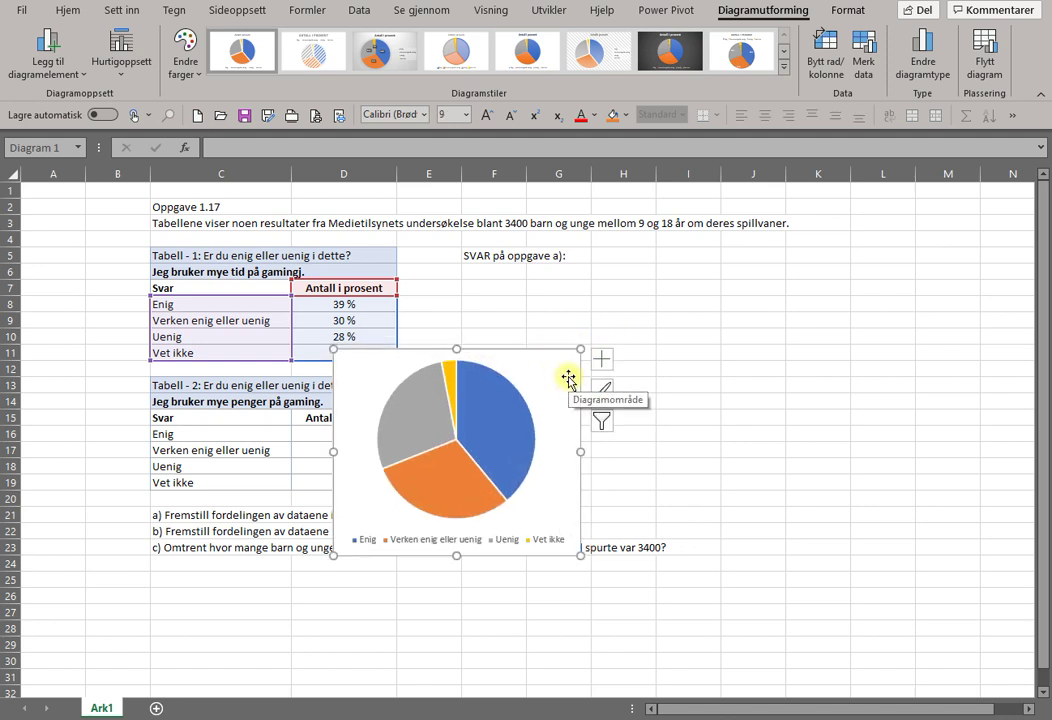
pyautogui.rightClick(414, 418)
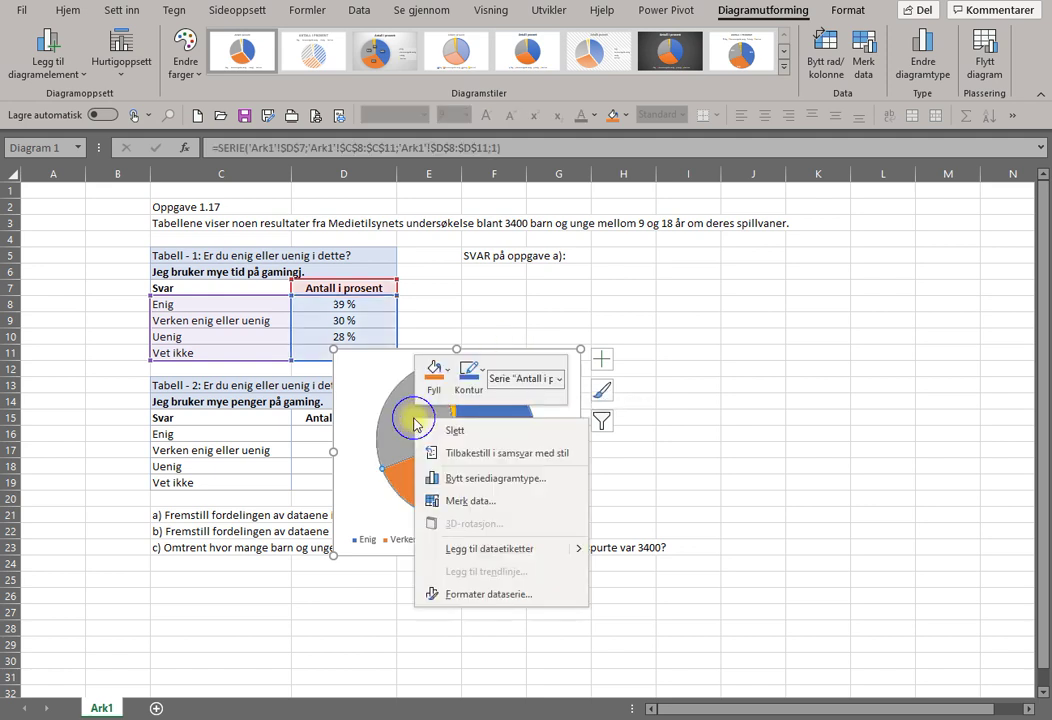
pyautogui.click(485, 548)
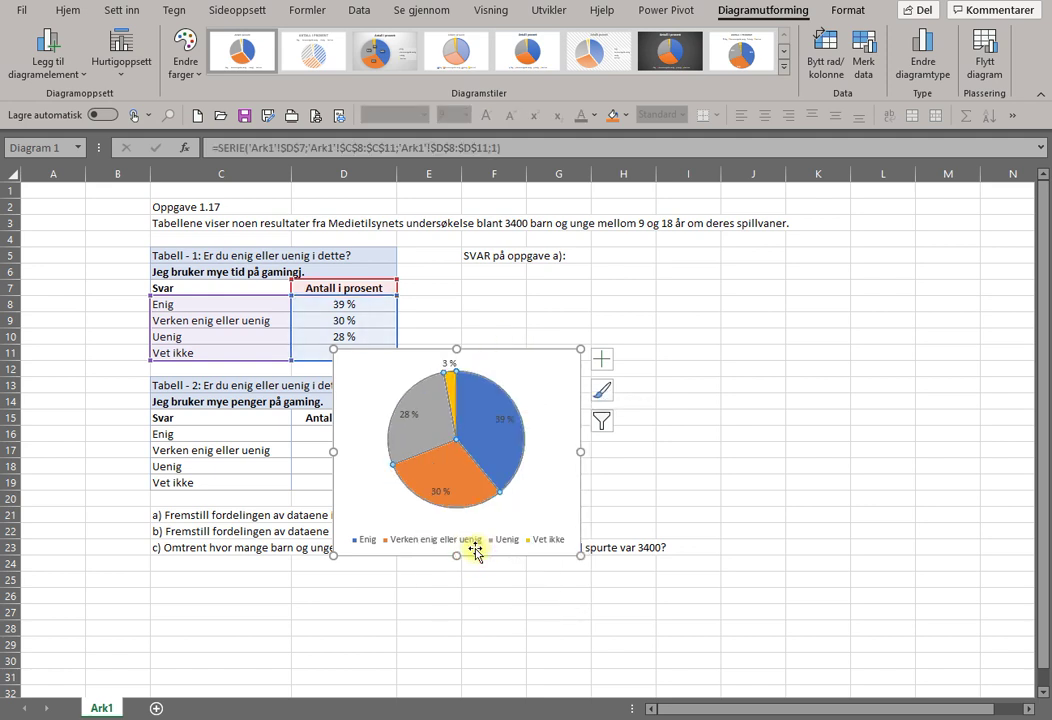
pyautogui.click(750, 401)
# Step: Move the pie chart beside the label in F5, enlarge the pie within it and narrow the chart to end at column J
pyautogui.moveTo(567, 352); pyautogui.dragTo(810, 236)
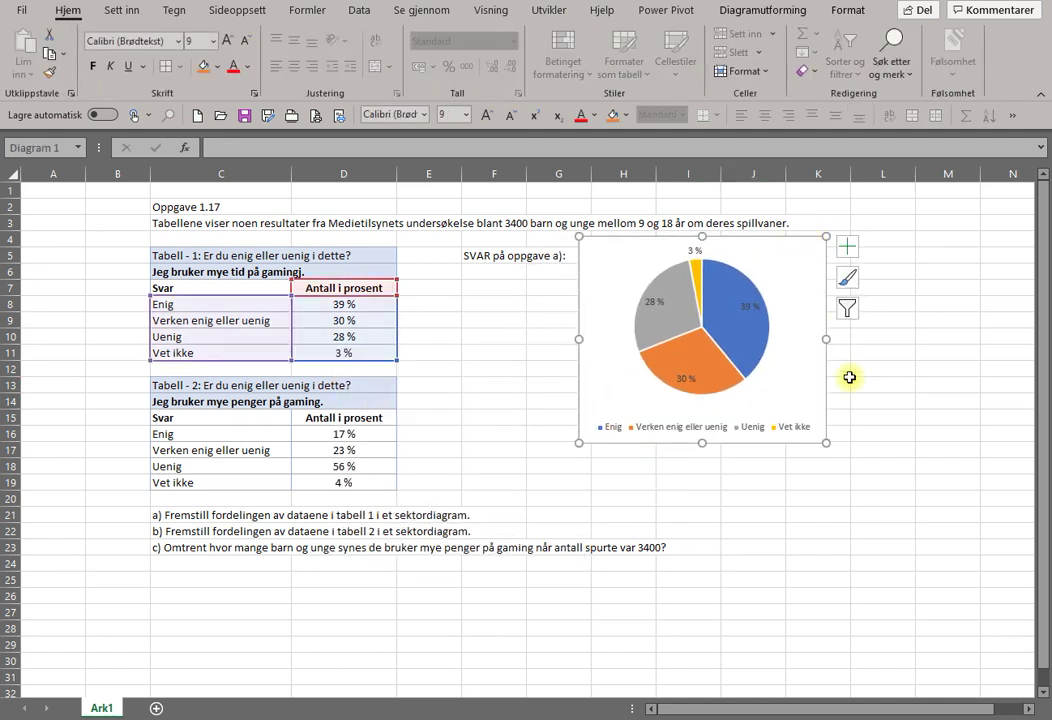
pyautogui.moveTo(831, 442)
pyautogui.mouseDown()
pyautogui.moveTo(735, 427)
pyautogui.moveTo(862, 427)
pyautogui.moveTo(814, 436)
pyautogui.mouseUp()
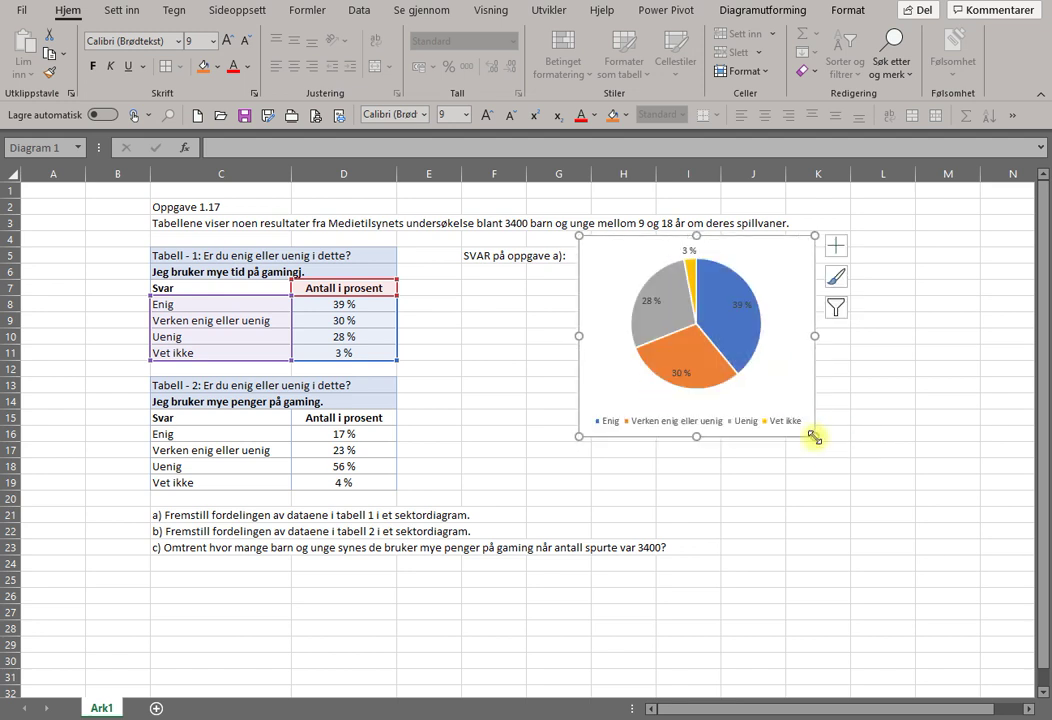
pyautogui.click(737, 386)
pyautogui.moveTo(624, 391); pyautogui.dragTo(607, 407)
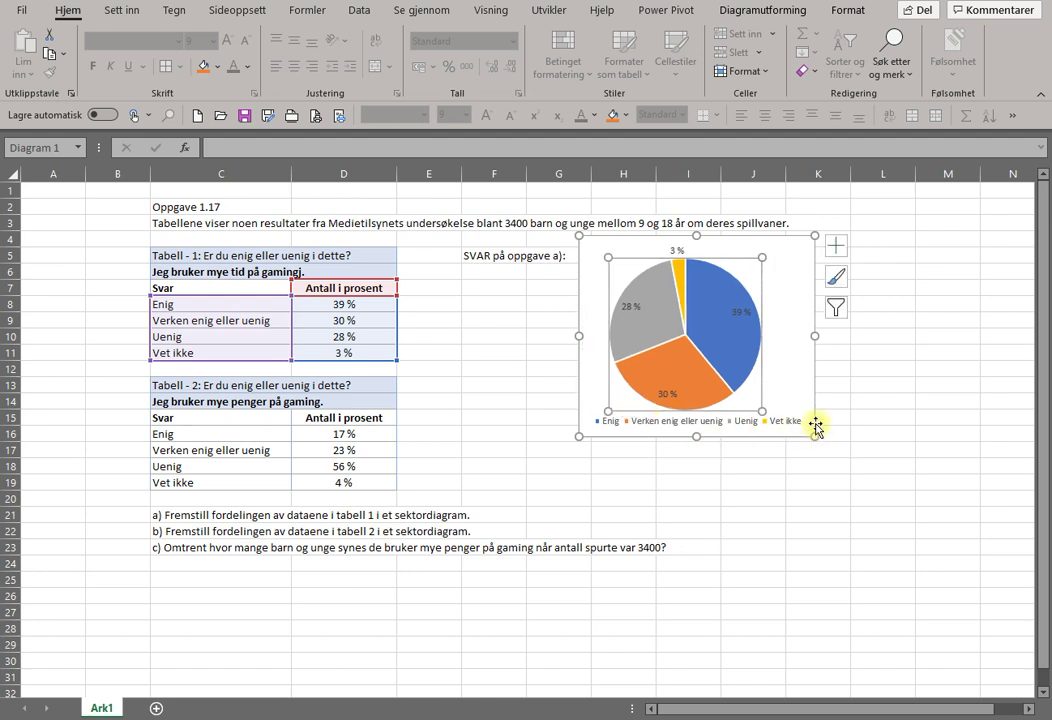
pyautogui.moveTo(813, 336); pyautogui.dragTo(790, 336)
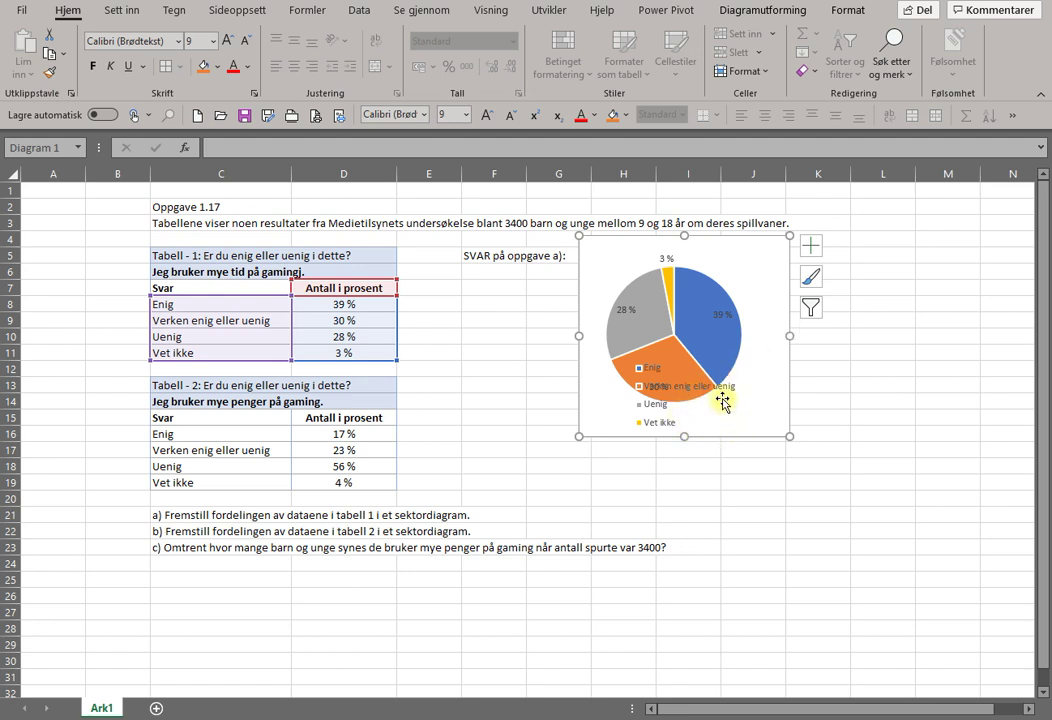
# Step: Widen the stacked legend across the chart and reduce its height so it sits just below the pie
pyautogui.click(740, 300)
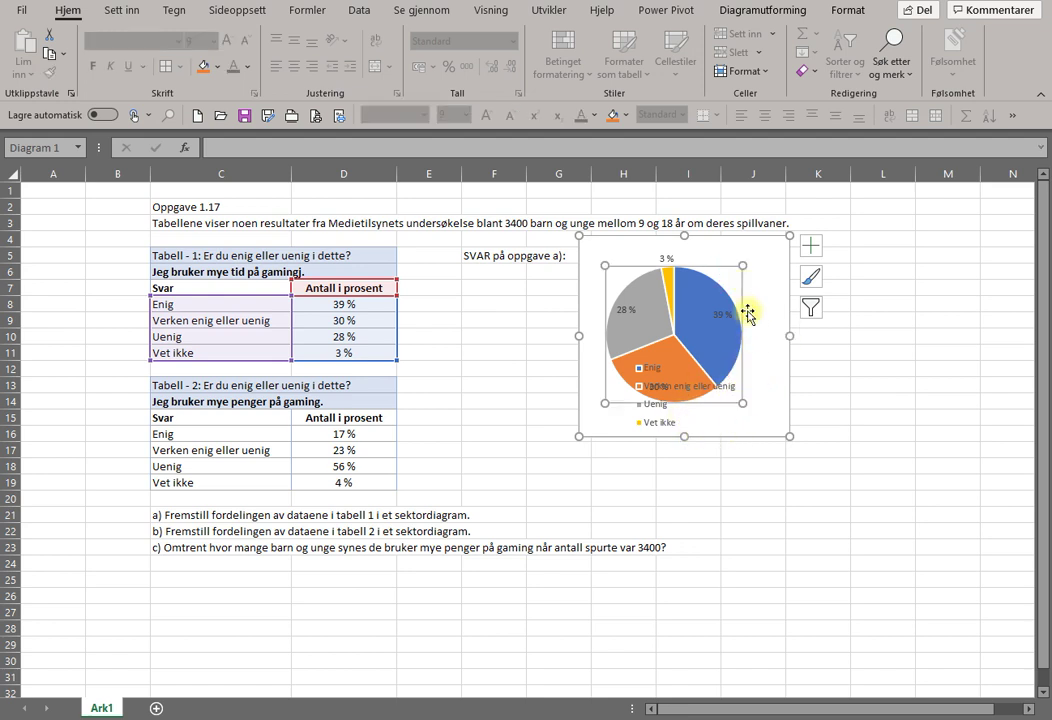
pyautogui.click(674, 417)
pyautogui.moveTo(633, 396); pyautogui.dragTo(591, 407)
pyautogui.moveTo(735, 395); pyautogui.dragTo(783, 397)
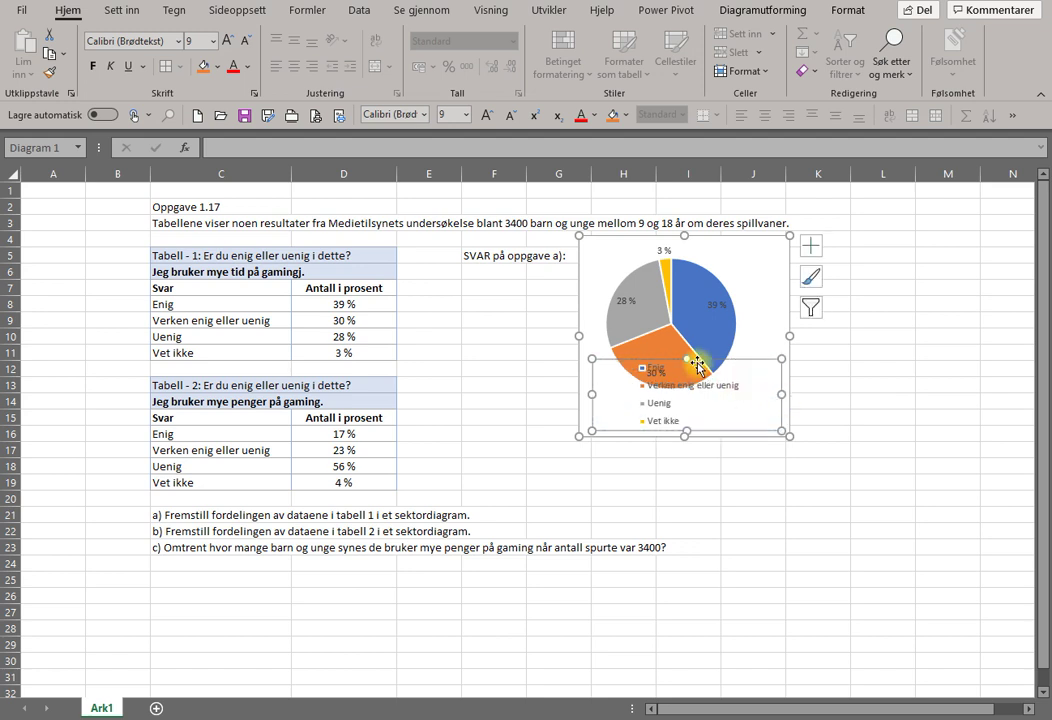
pyautogui.moveTo(686, 359); pyautogui.dragTo(683, 388)
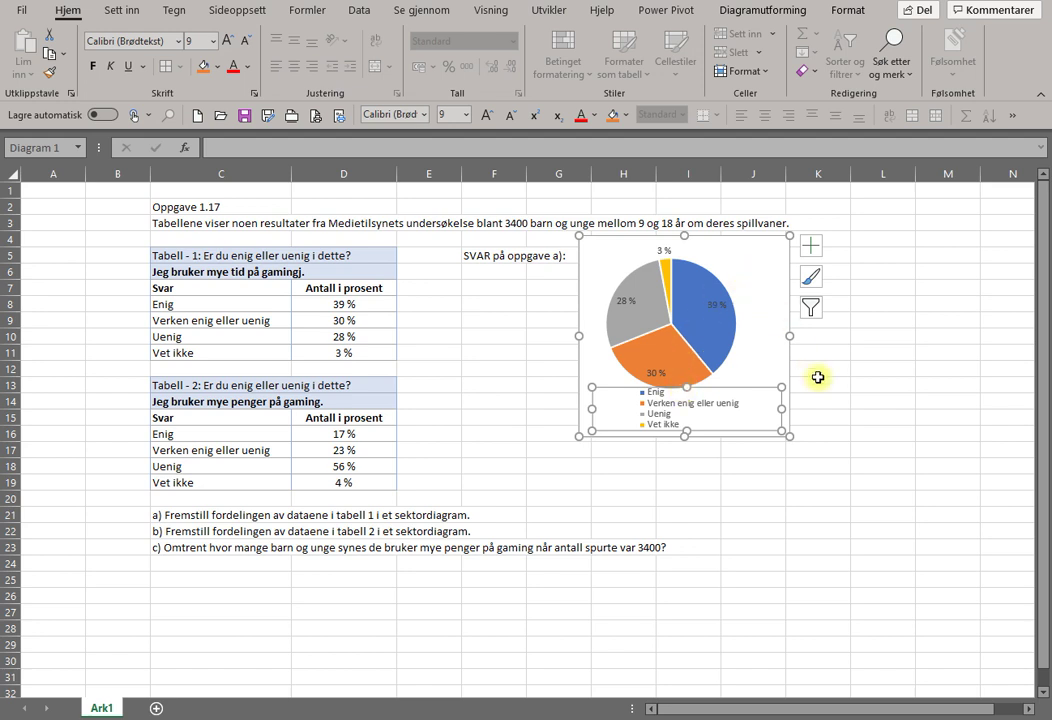
pyautogui.click(865, 400)
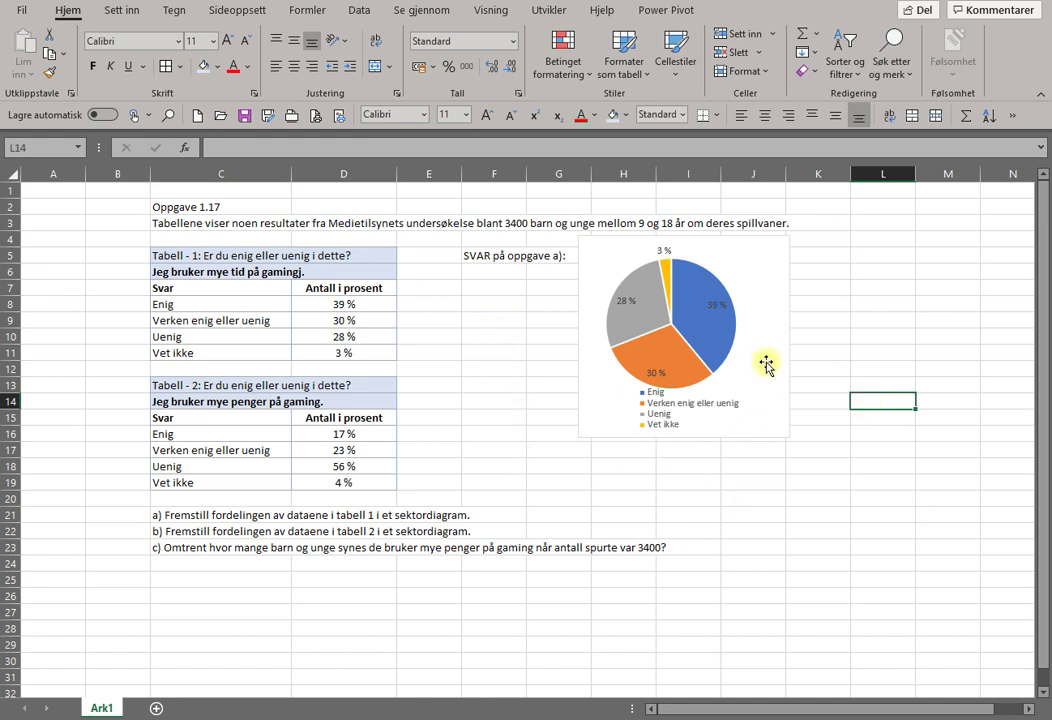
# Step: Enter the label "Svar på oppgave b):" in L5
pyautogui.click(840, 252)
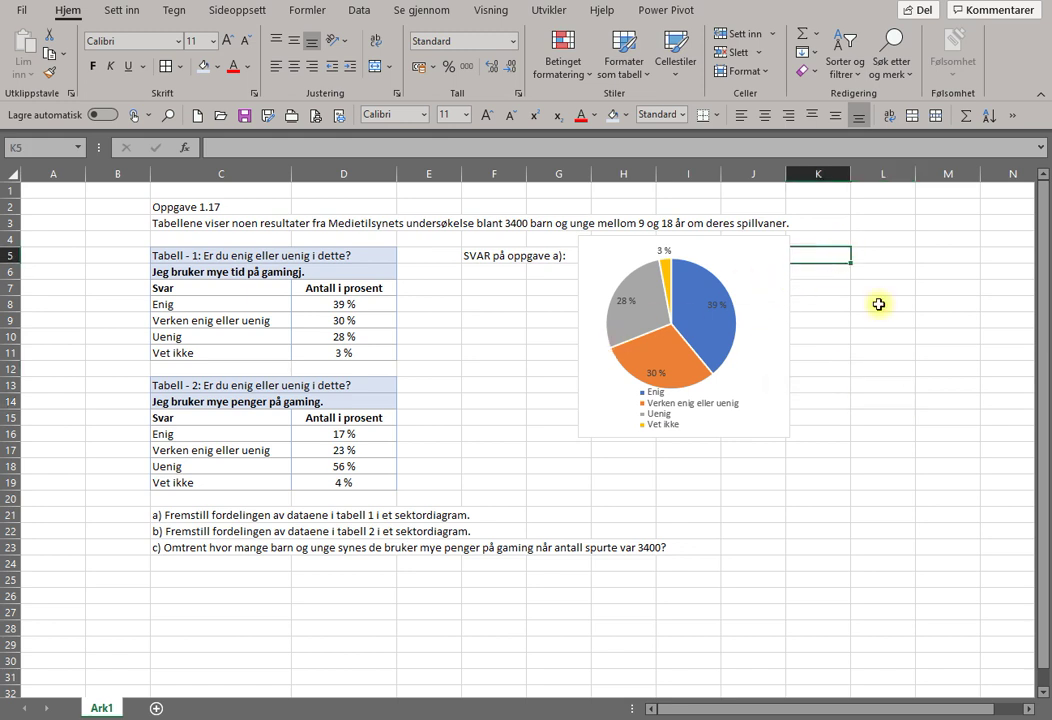
pyautogui.press('Right')
pyautogui.write('Sva')
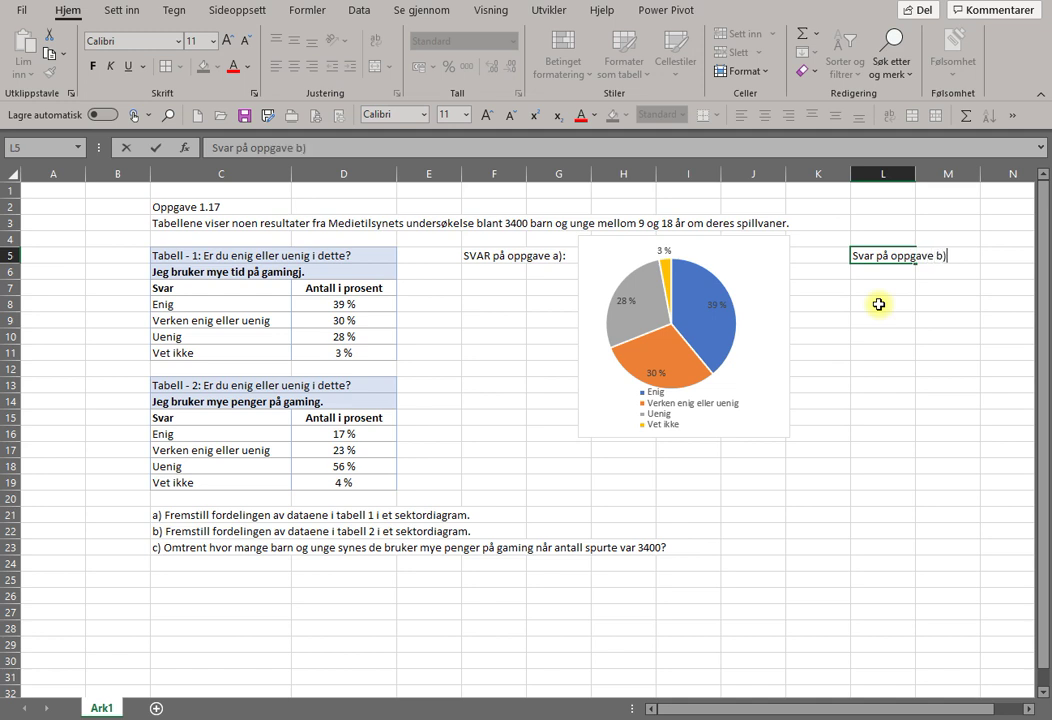
pyautogui.press('Return')
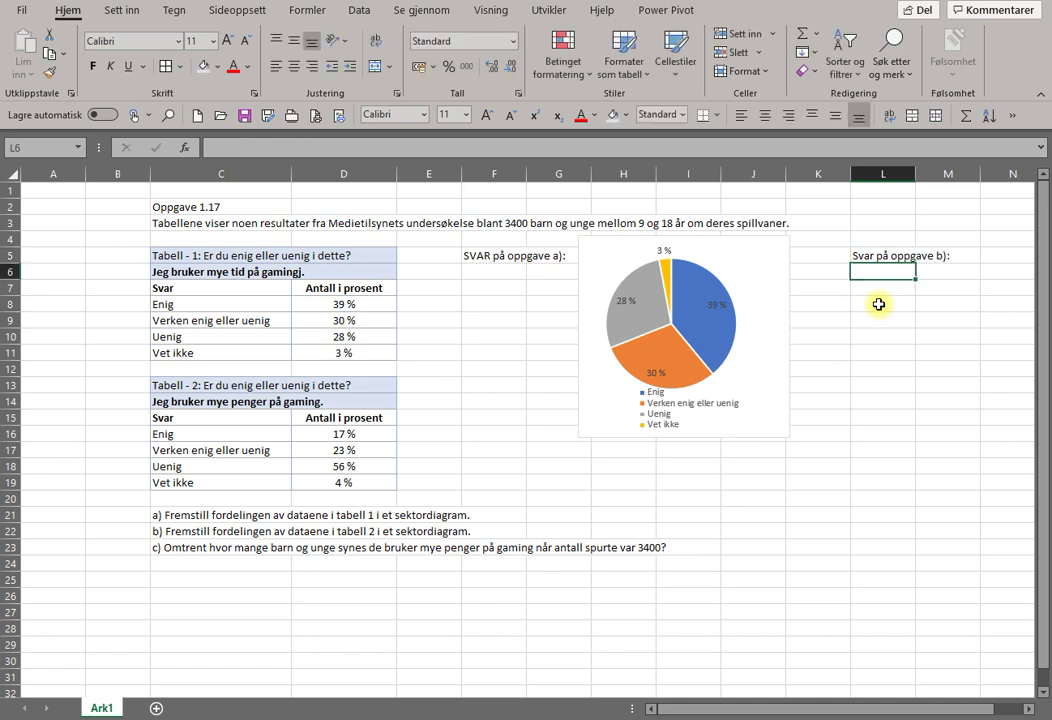
pyautogui.click(887, 256)
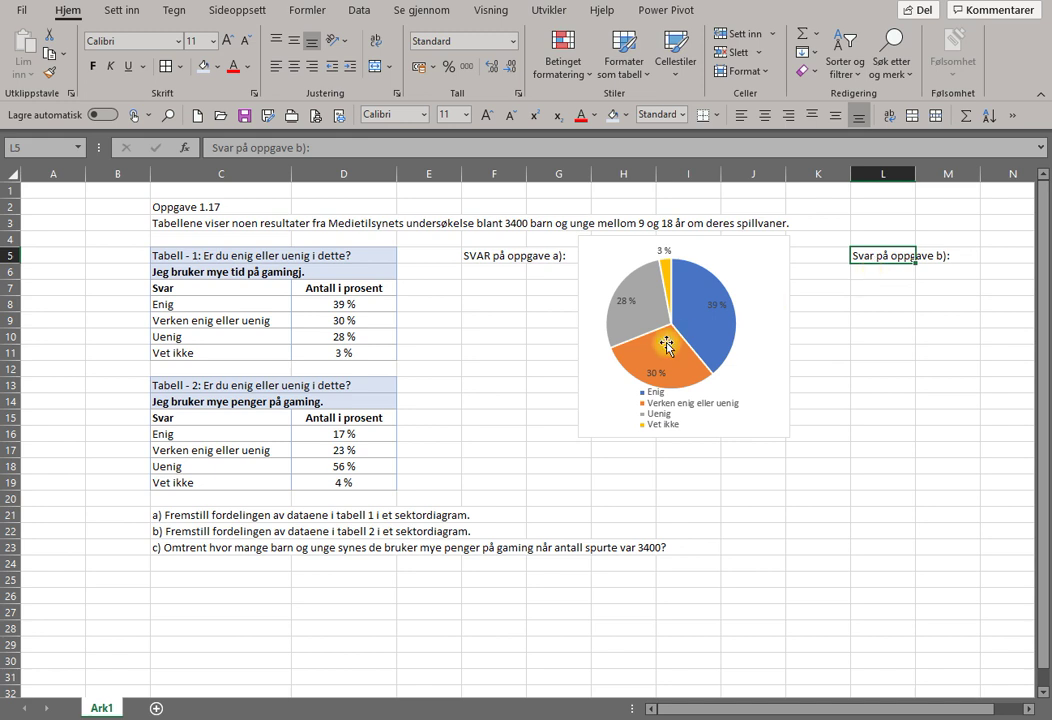
# Step: Insert a pie chart from the second table's answers and percentages in C15:D19
pyautogui.moveTo(166, 414); pyautogui.dragTo(343, 486)
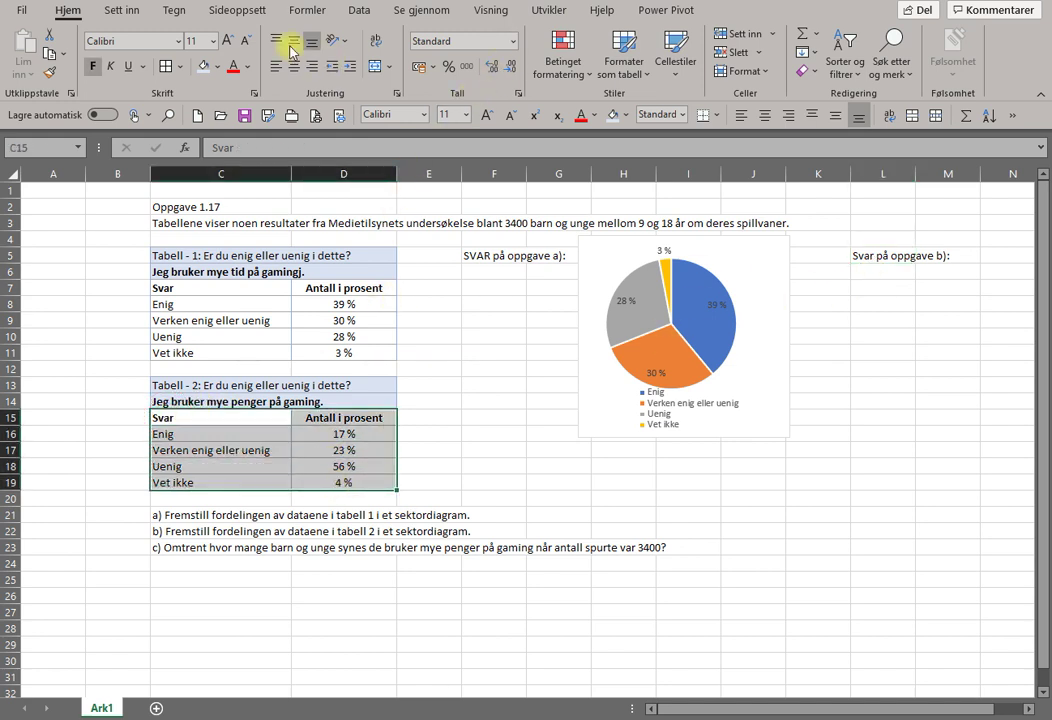
pyautogui.click(124, 10)
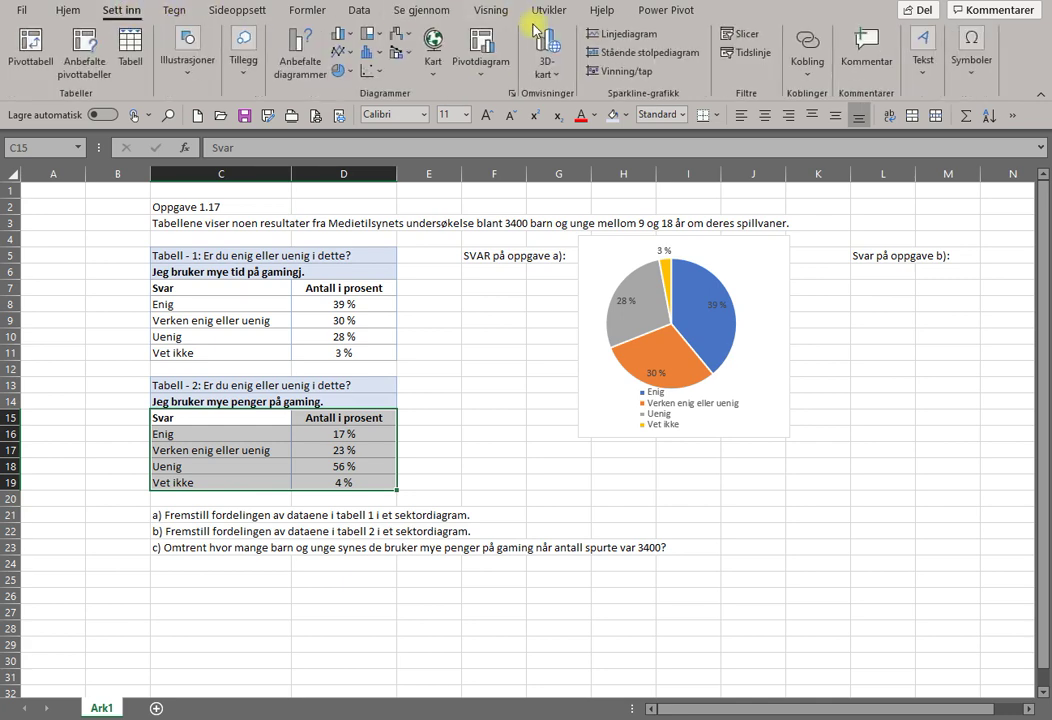
pyautogui.click(298, 52)
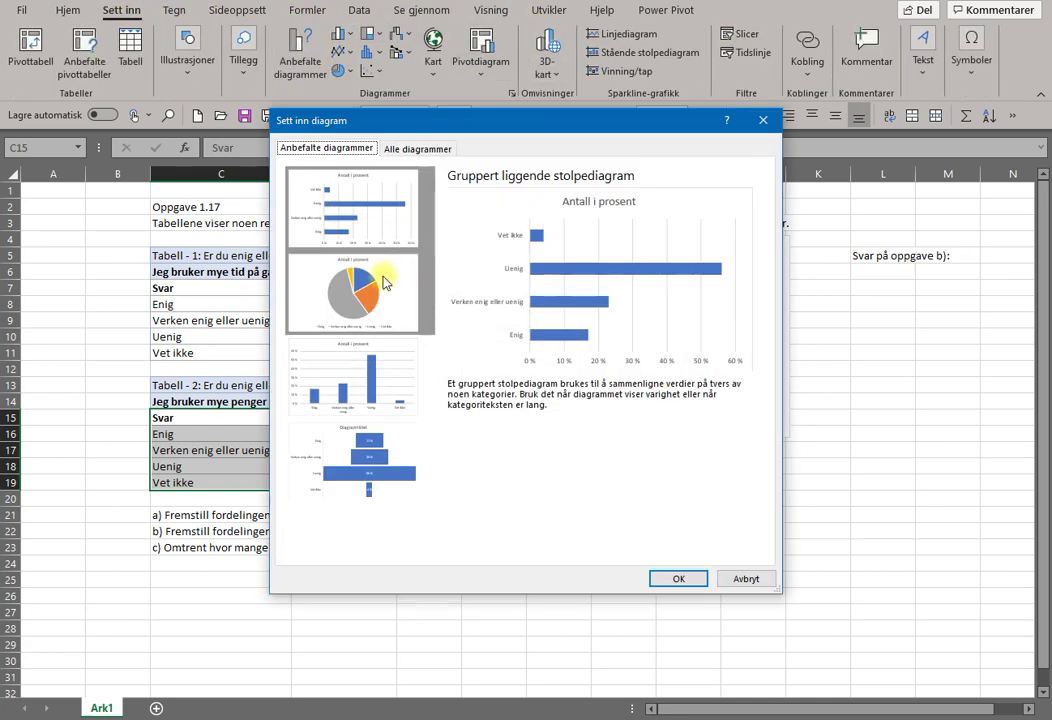
pyautogui.click(292, 226)
pyautogui.click(676, 579)
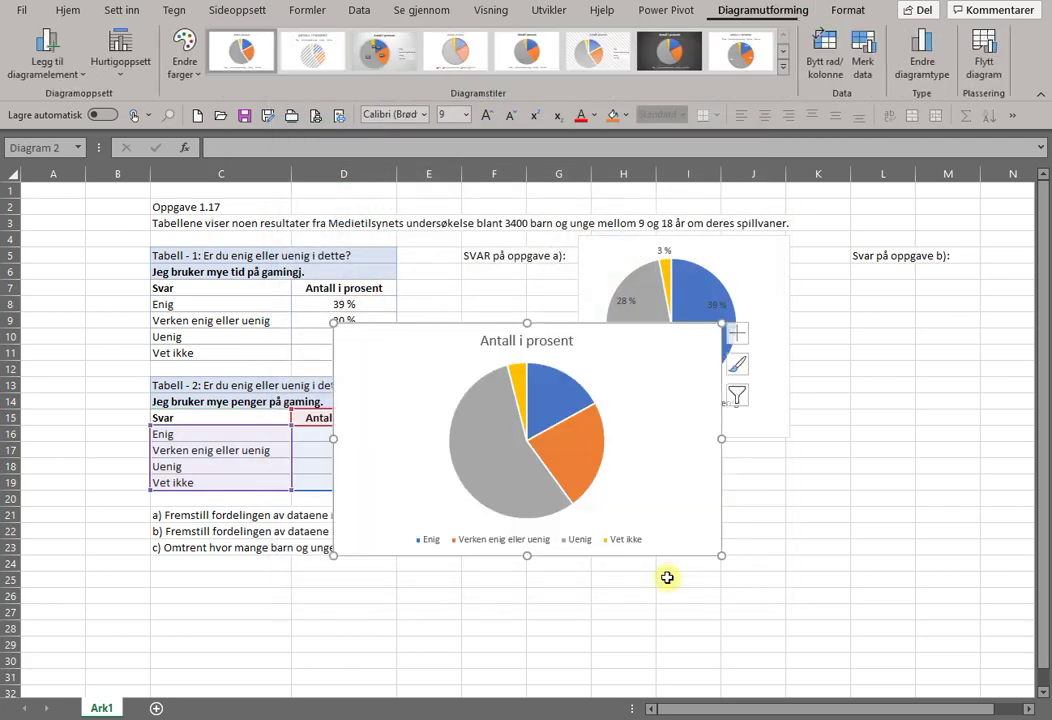
# Step: Delete the new pie chart's title and narrow the chart, keeping its legend on a single line
pyautogui.click(576, 339)
pyautogui.press('Delete')
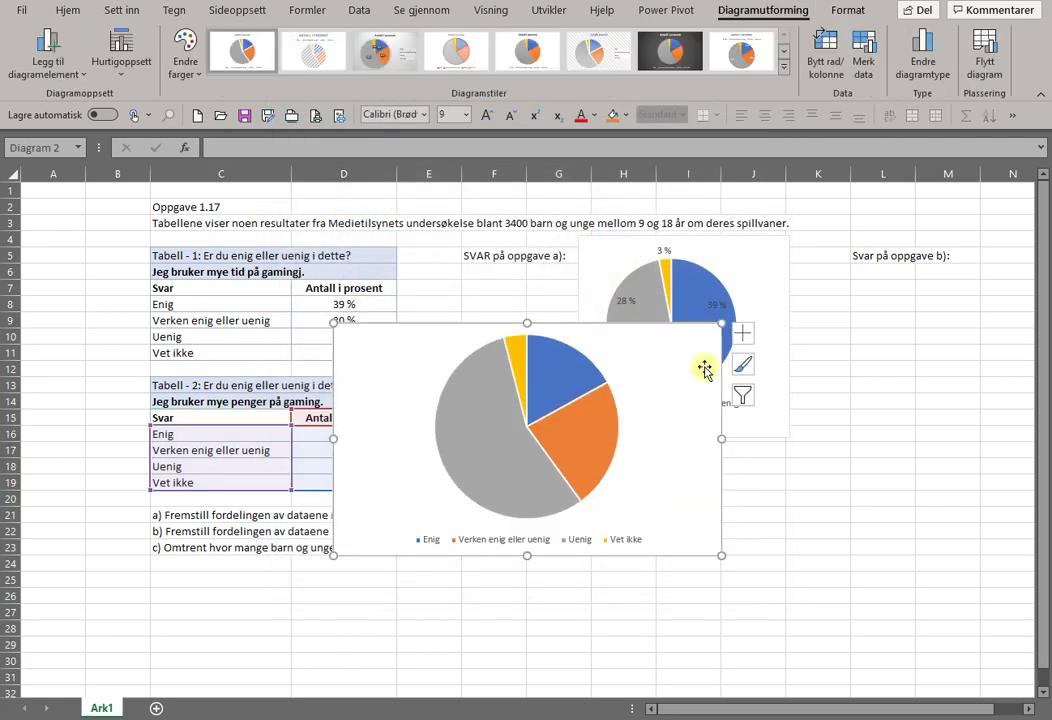
pyautogui.moveTo(722, 446); pyautogui.dragTo(545, 446)
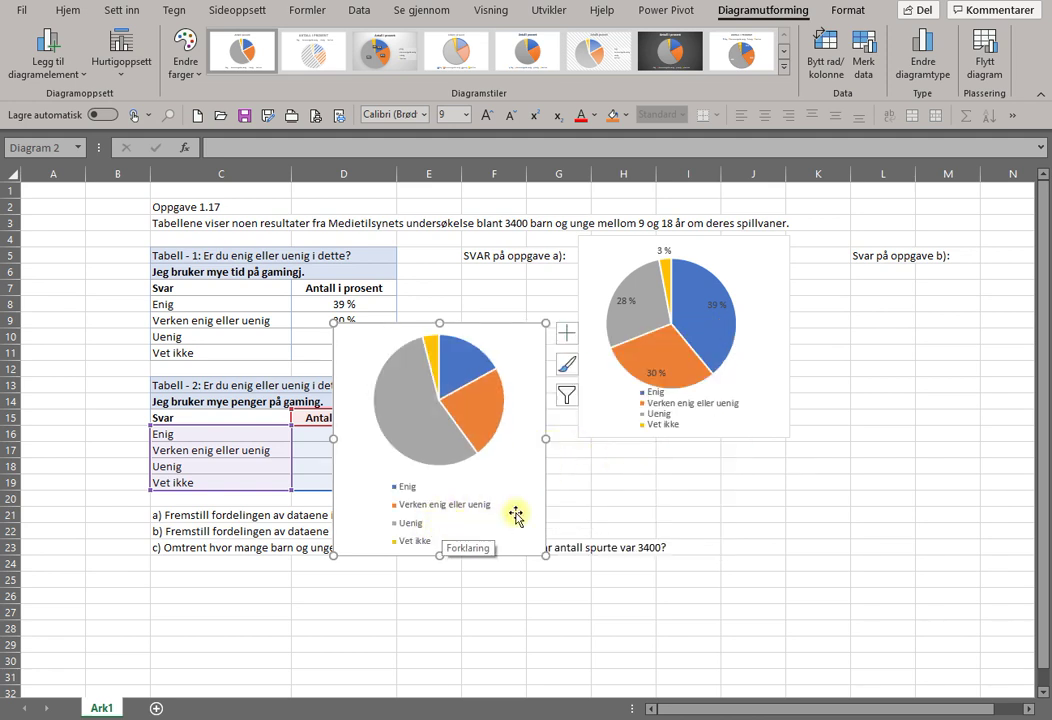
pyautogui.moveTo(551, 439); pyautogui.dragTo(585, 439)
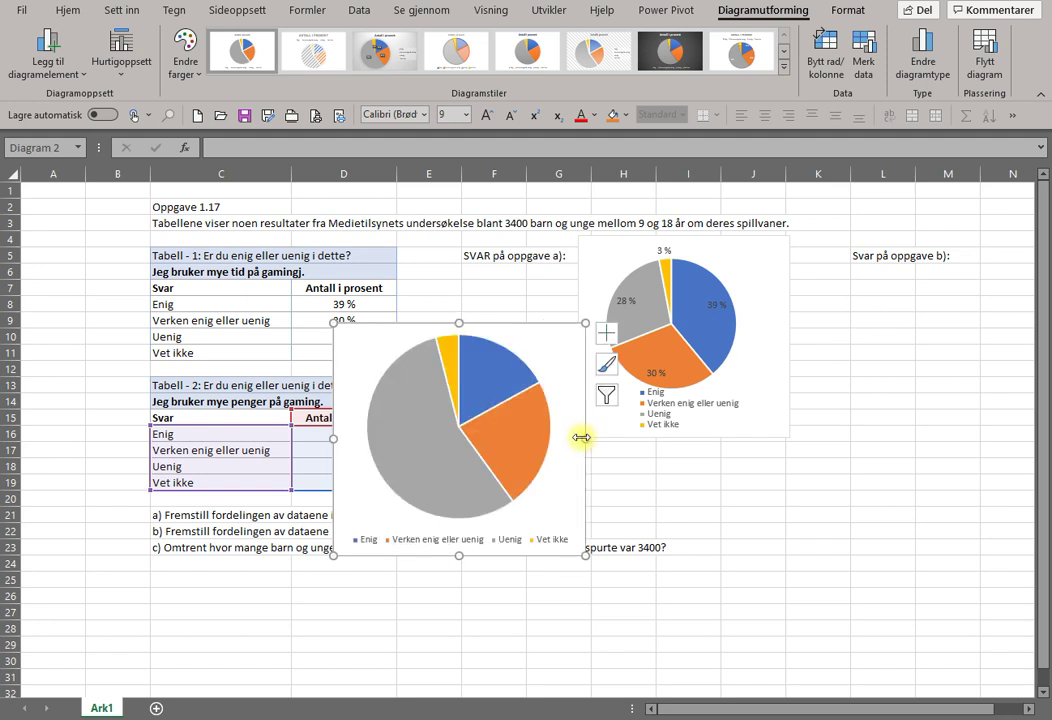
# Step: Add data labels to the new pie chart's slices and move the chart below the label in L5
pyautogui.rightClick(489, 370)
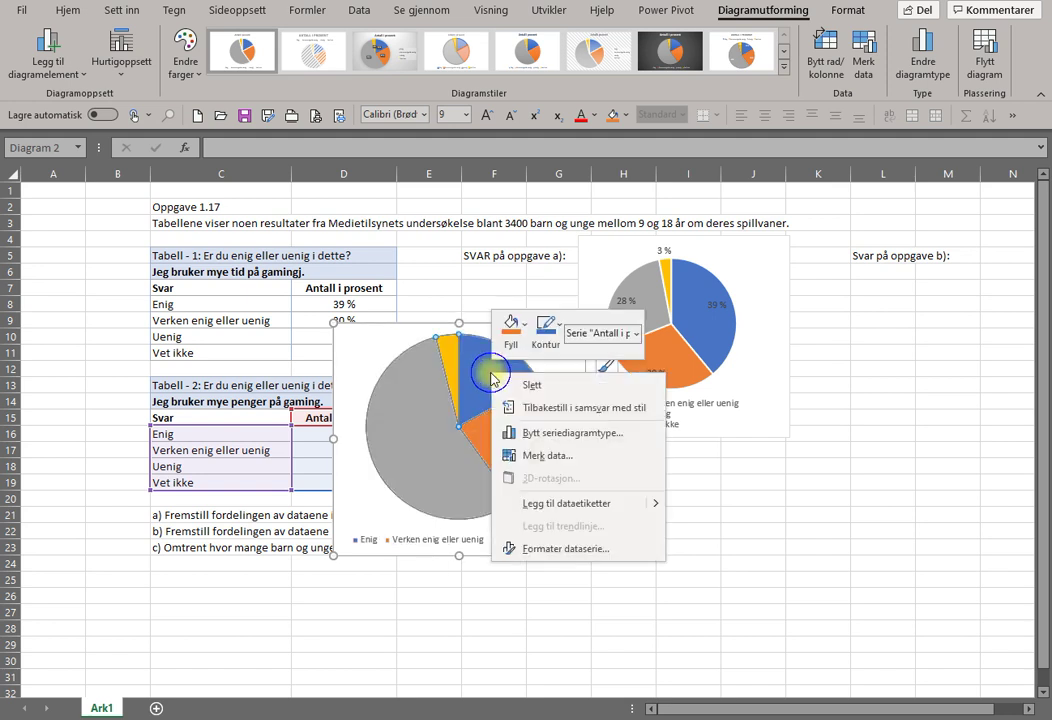
pyautogui.click(553, 502)
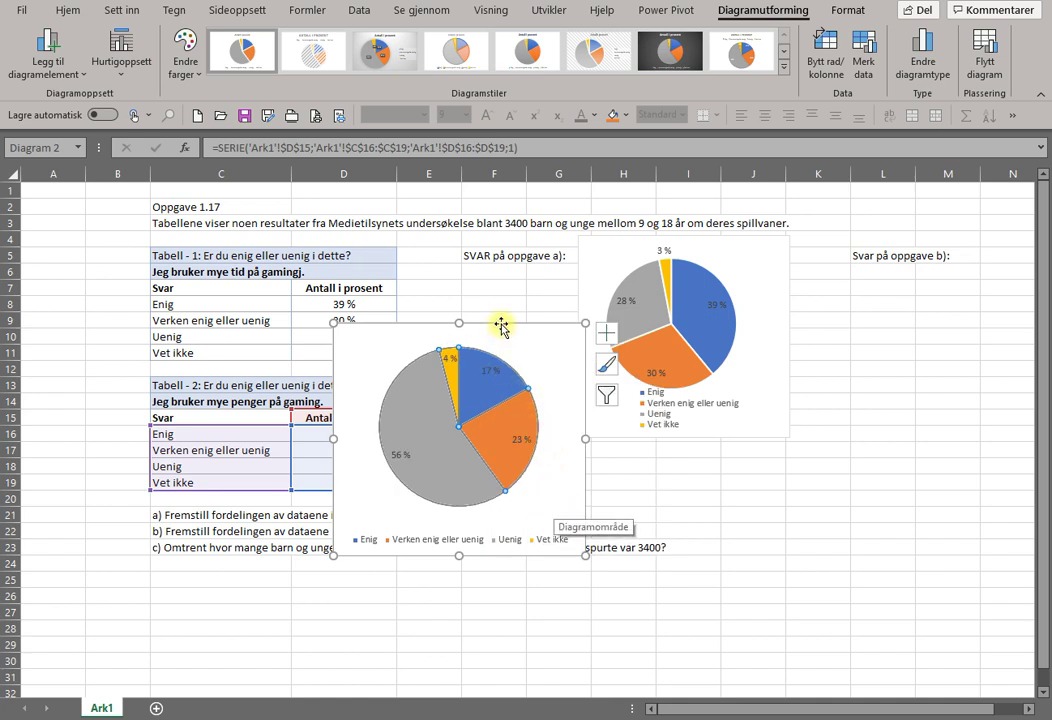
pyautogui.moveTo(500, 327); pyautogui.dragTo(996, 265)
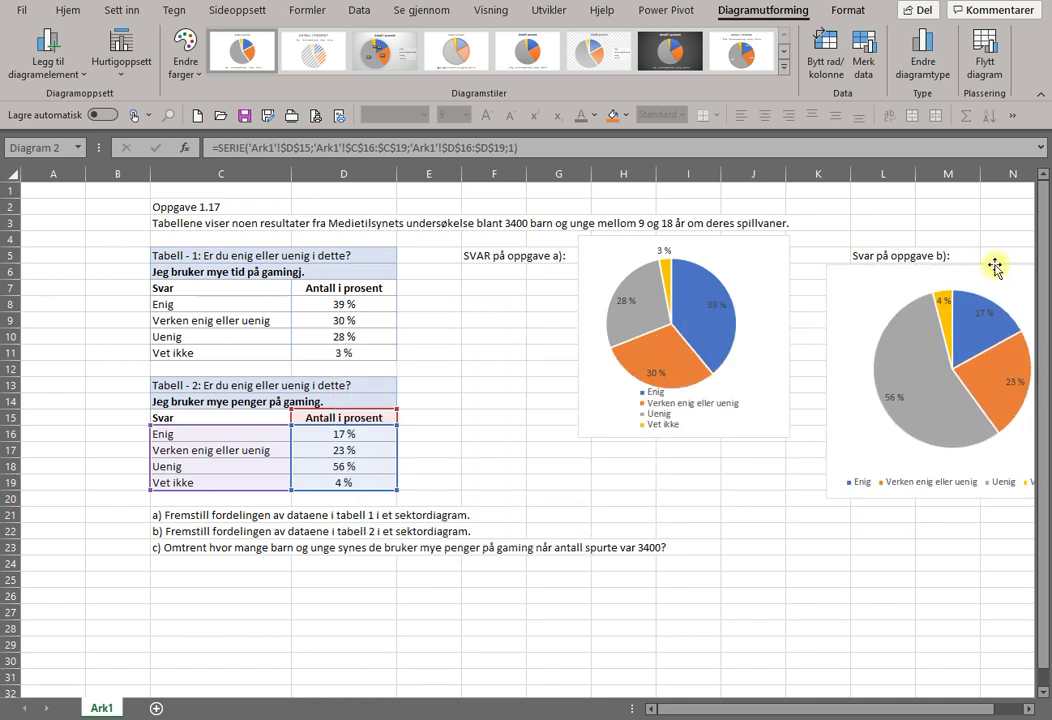
# Step: Move the first pie chart below the label in F5 and widen it to the end of column I
pyautogui.click(758, 237)
pyautogui.moveTo(751, 230); pyautogui.dragTo(648, 268)
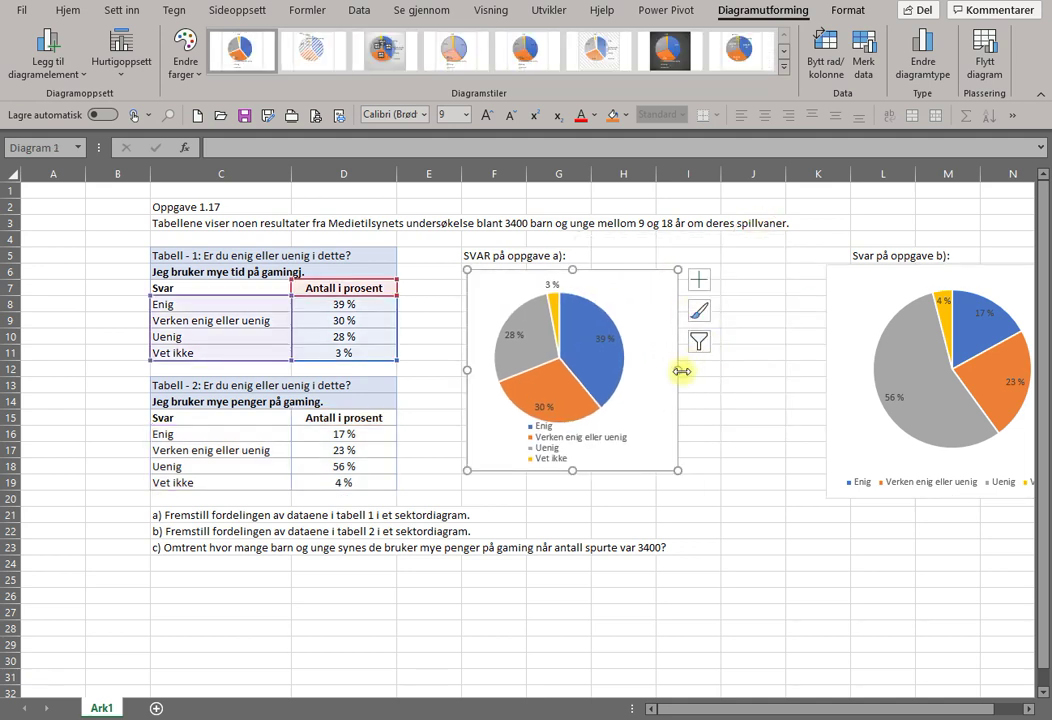
pyautogui.moveTo(681, 371); pyautogui.dragTo(722, 373)
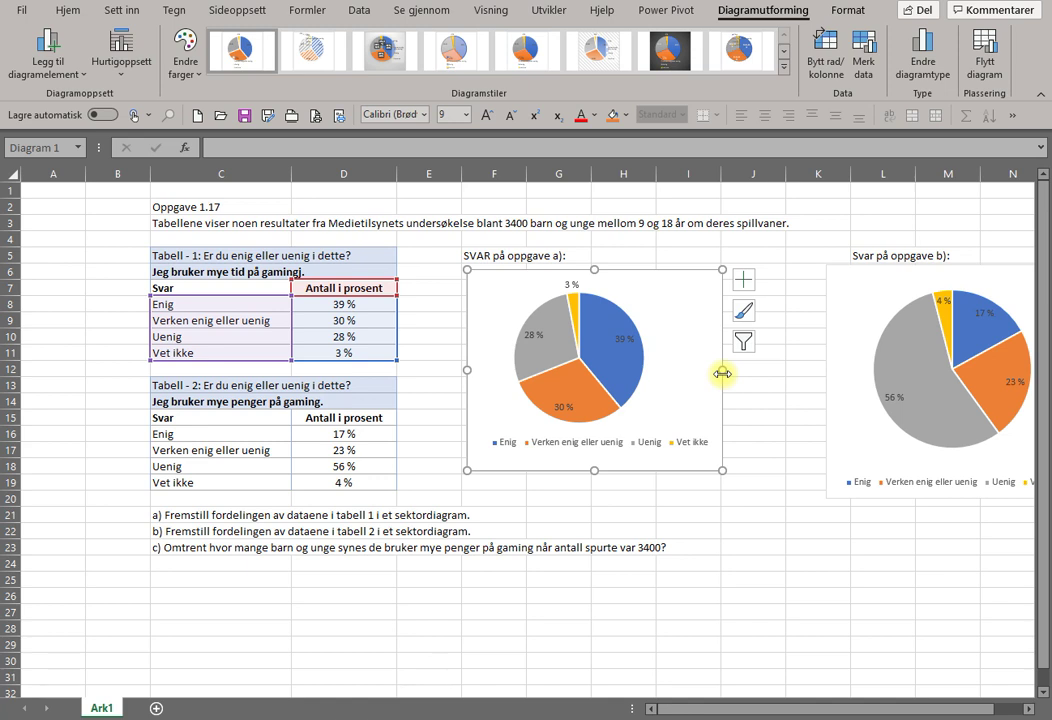
# Step: Enlarge the pie inside the first chart and shift it slightly down from the chart's upper edge
pyautogui.click(642, 300)
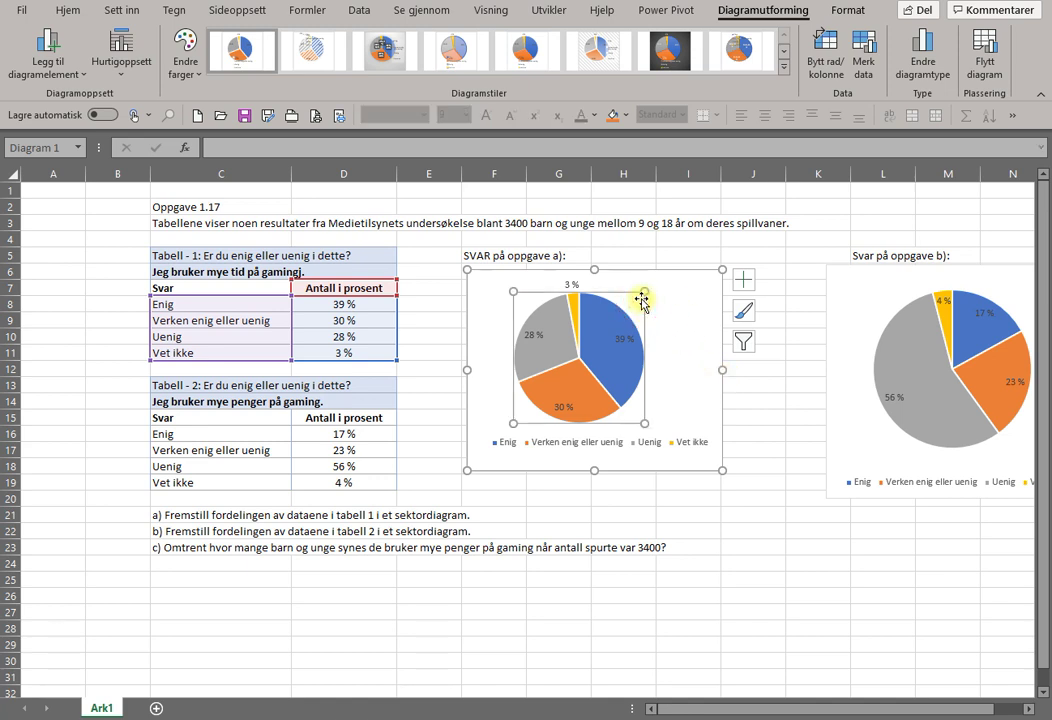
pyautogui.moveTo(645, 288); pyautogui.dragTo(670, 309)
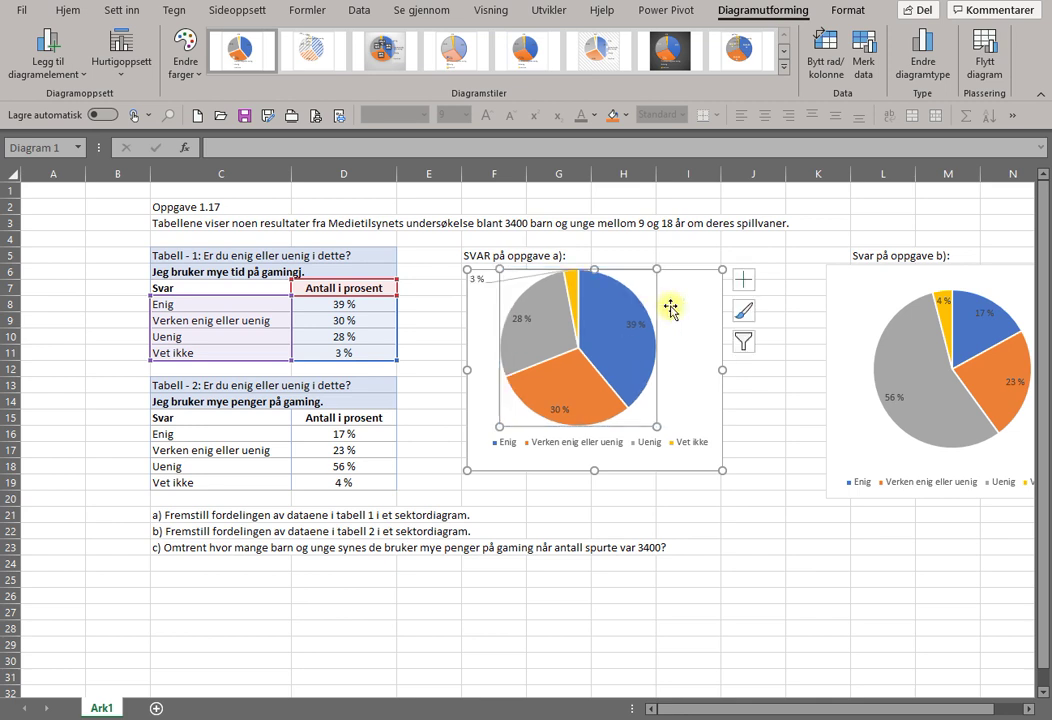
pyautogui.moveTo(655, 428); pyautogui.dragTo(662, 432)
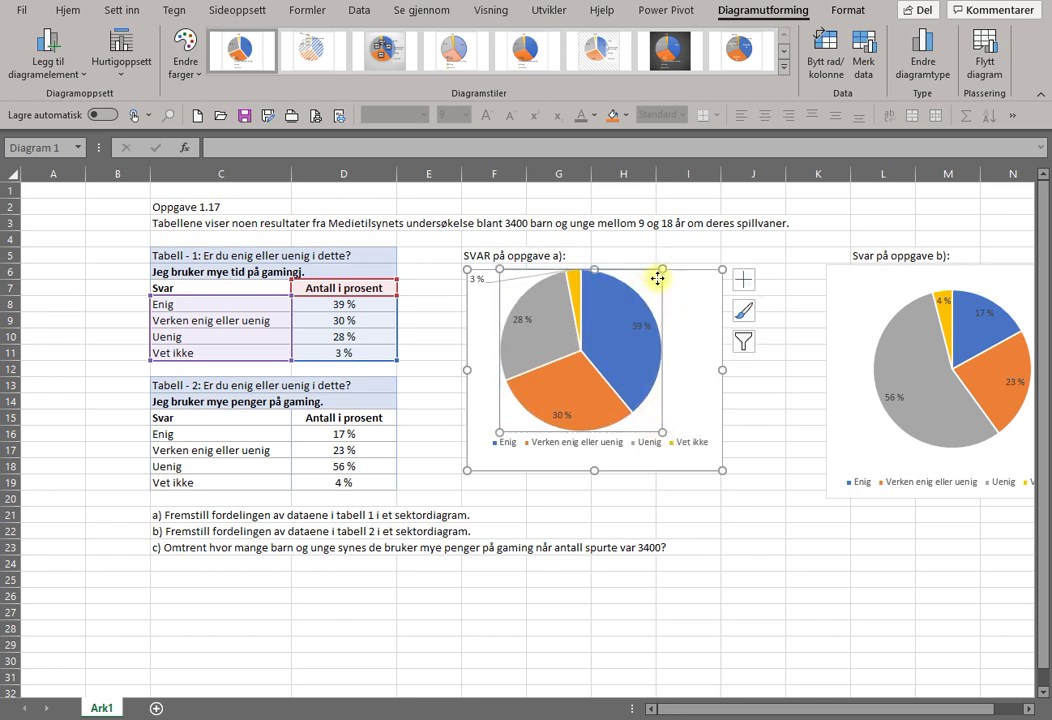
pyautogui.moveTo(662, 282); pyautogui.dragTo(660, 283)
# Step: Reduce the height of the first chart's legend from above so it sits just below the pie
pyautogui.click(684, 448)
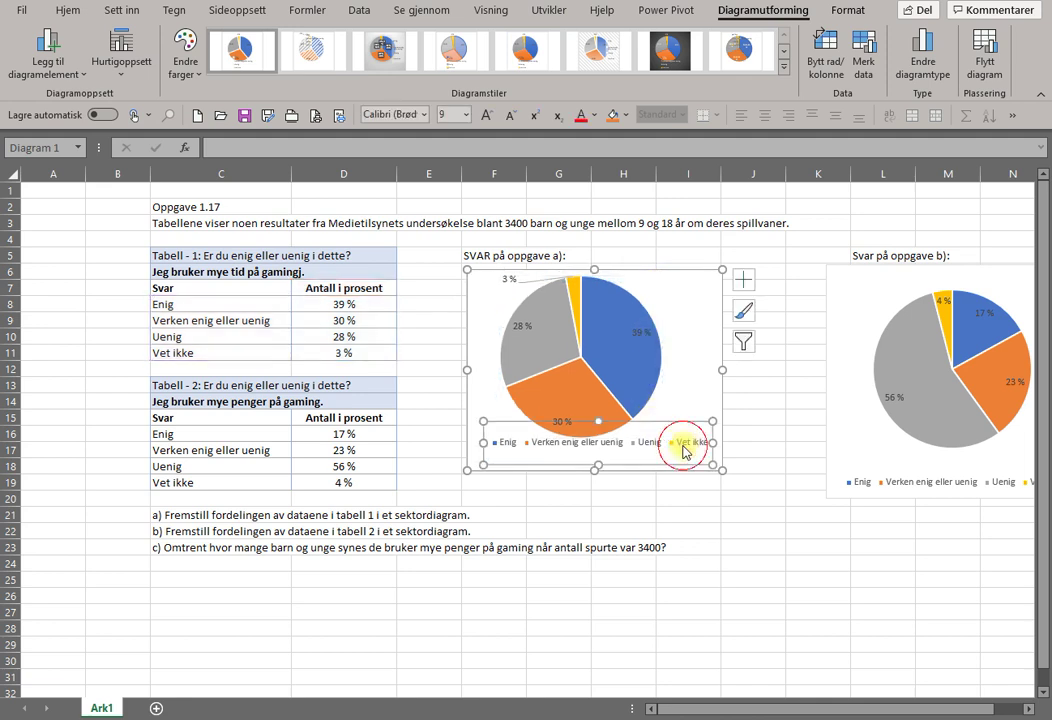
pyautogui.moveTo(600, 421); pyautogui.dragTo(600, 440)
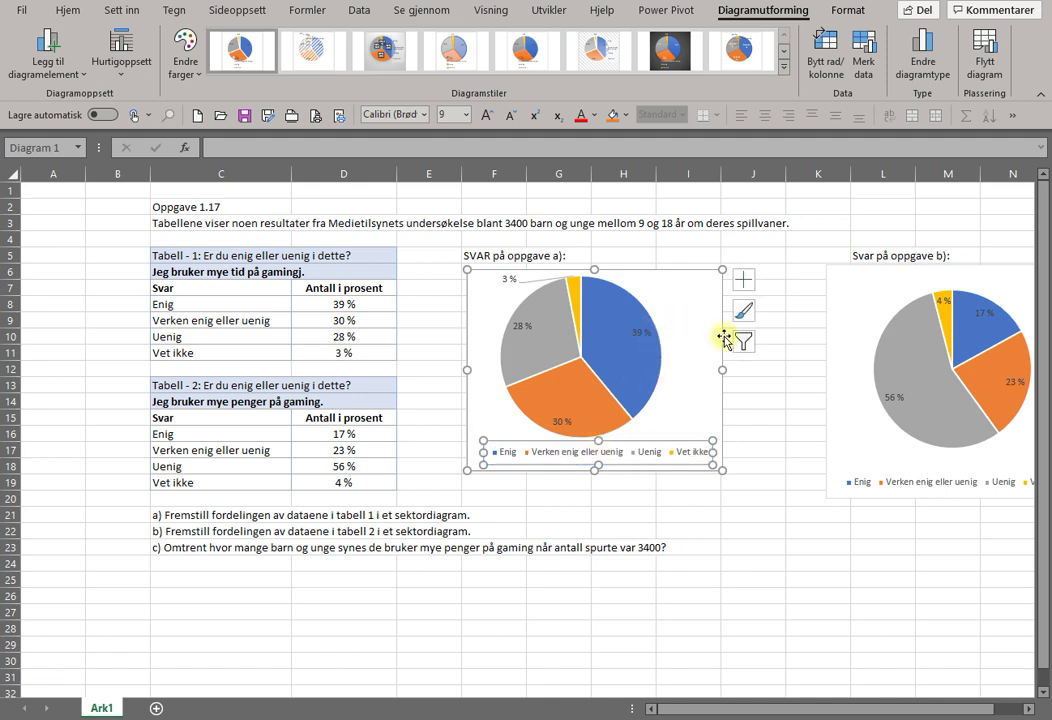
pyautogui.click(784, 400)
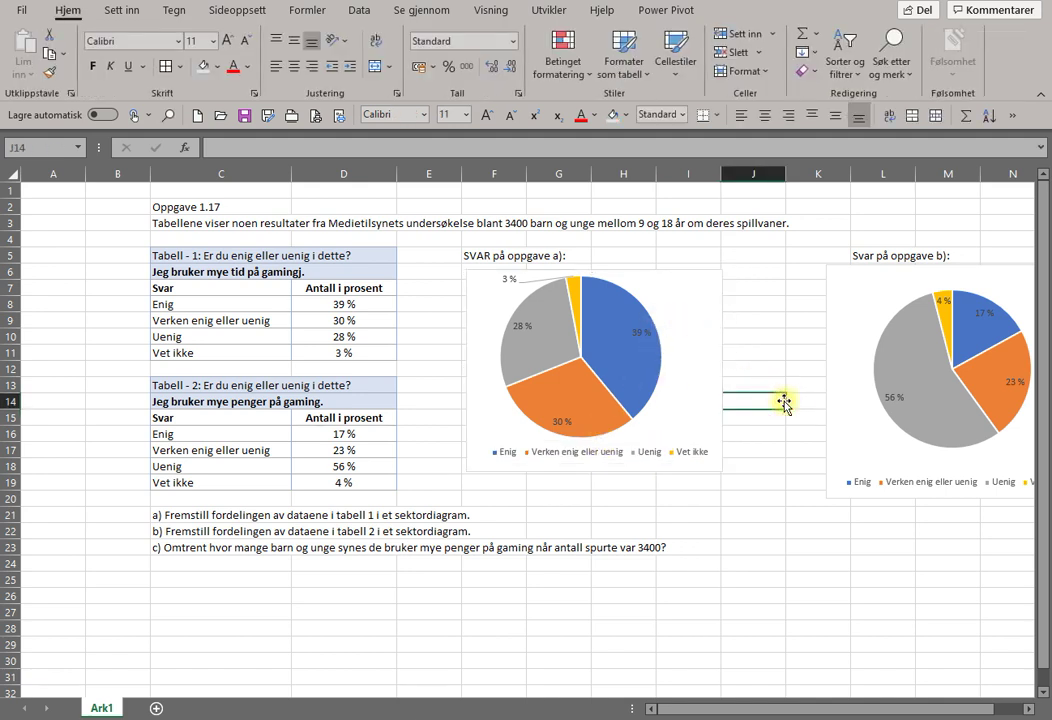
# Step: Move the "Svar på oppgave b):" label from L5 to J5 and place the second pie chart below it
pyautogui.click(865, 254)
pyautogui.moveTo(853, 258); pyautogui.dragTo(755, 257)
pyautogui.click(841, 276)
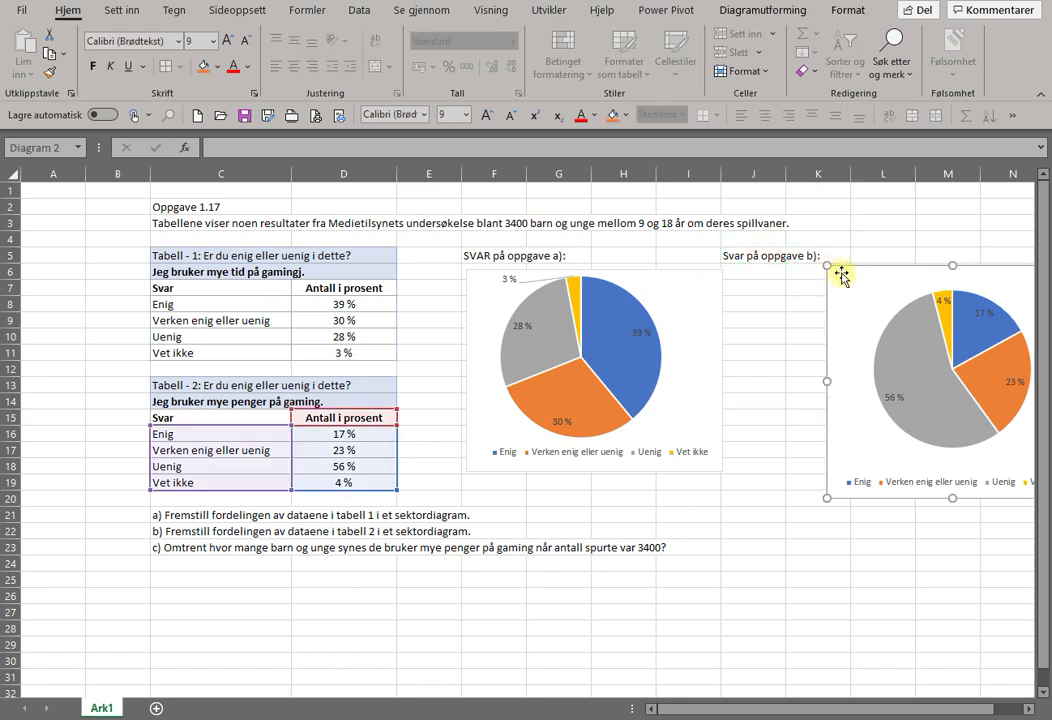
pyautogui.moveTo(835, 266); pyautogui.dragTo(737, 268)
pyautogui.click(878, 222)
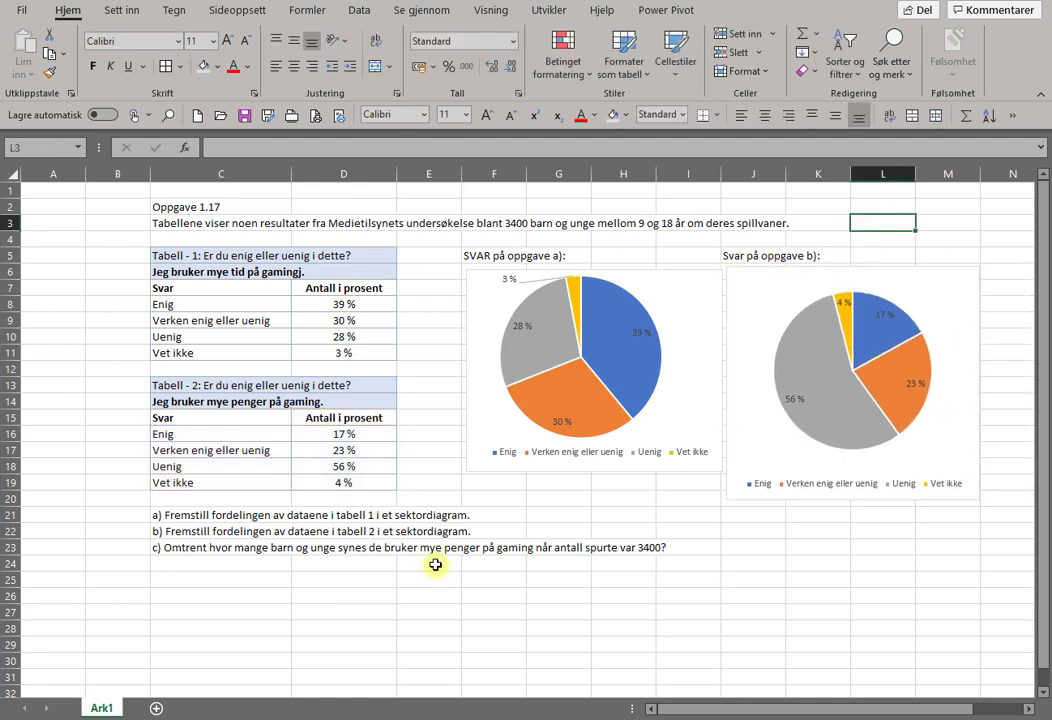
# Step: Widen column E to nearly double and enter the label "Svar på oppgave c:" in E14
pyautogui.click(417, 402)
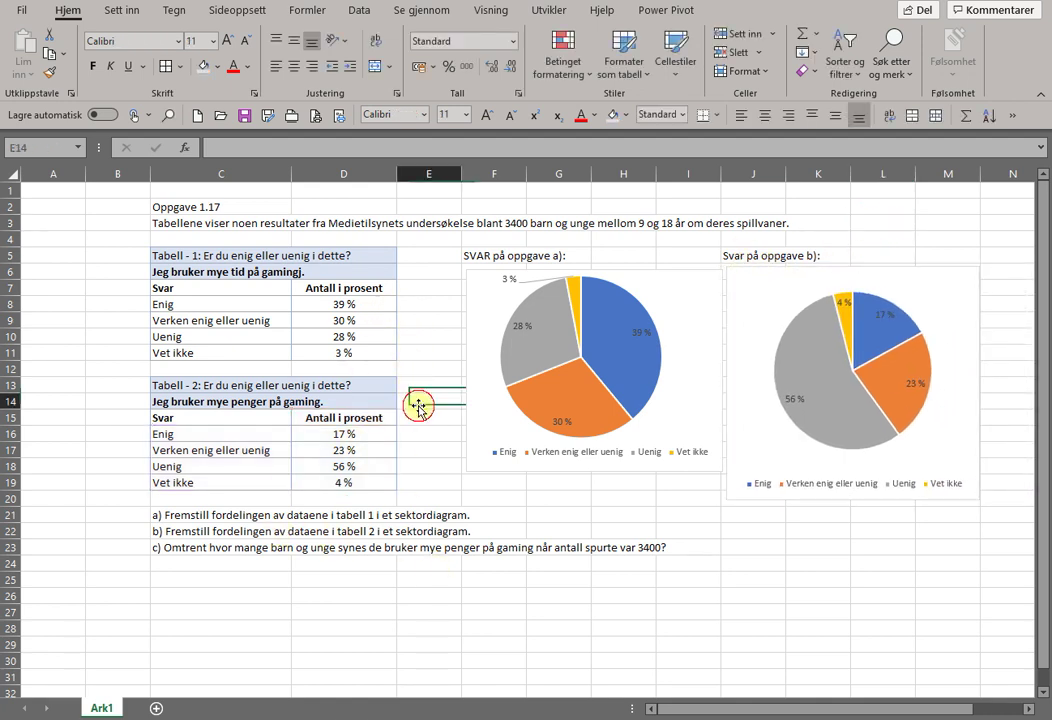
pyautogui.moveTo(463, 173); pyautogui.dragTo(519, 174)
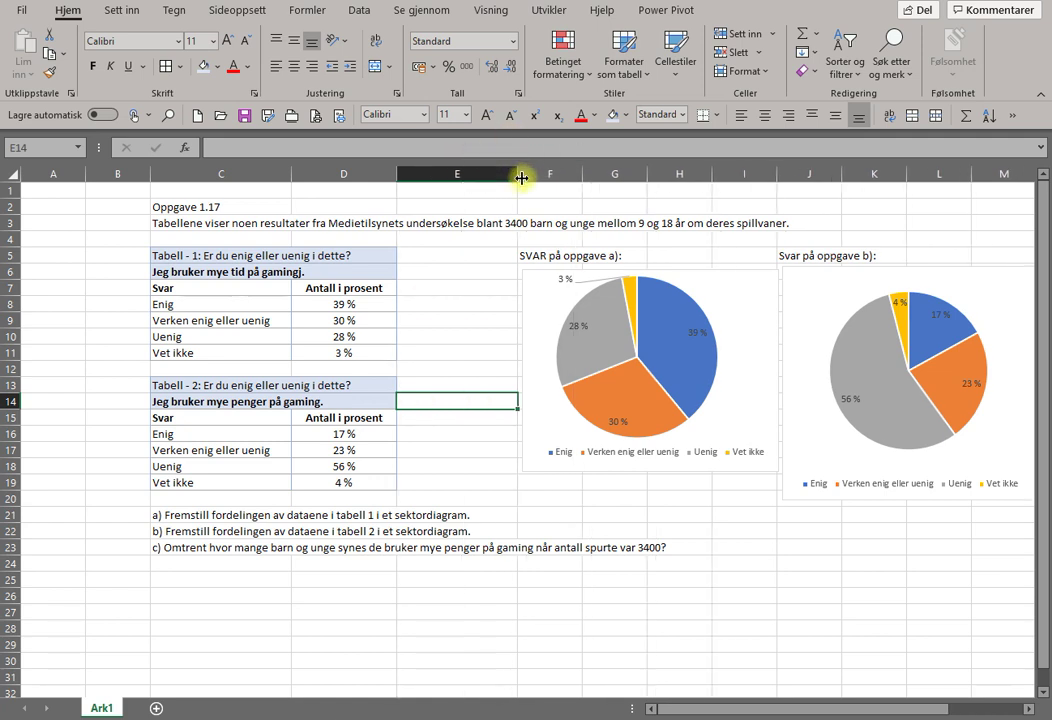
pyautogui.write('Svar på oppgave c')
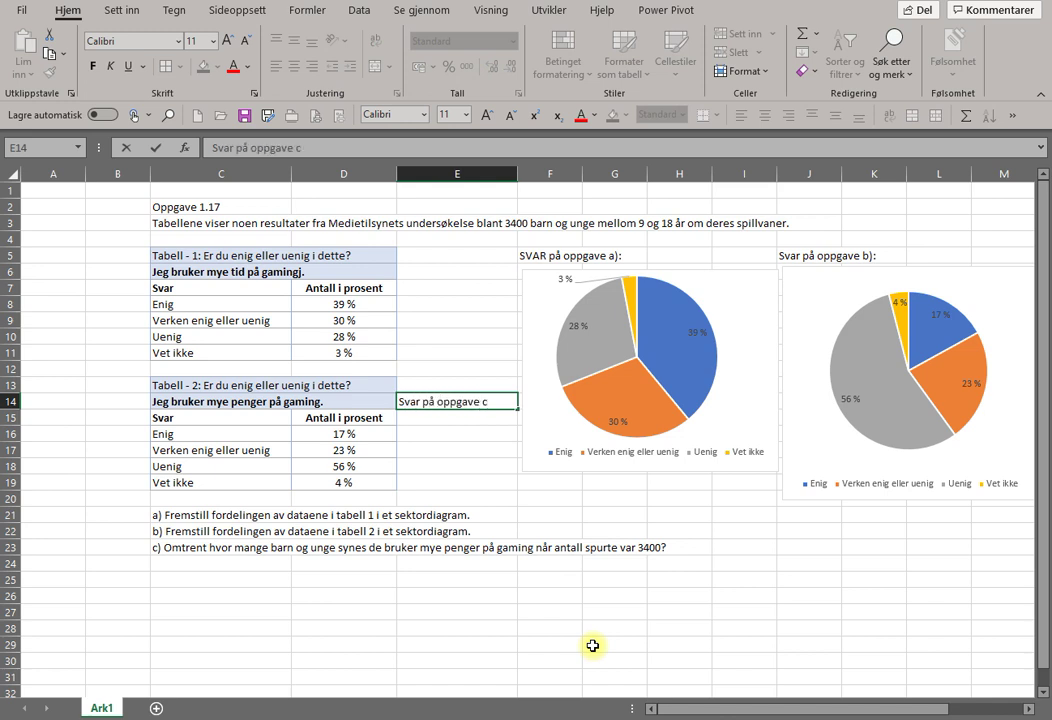
pyautogui.press('Return')
# Step: Enter the label "Totalt spurt" in C20 and the value 3400 in E20
pyautogui.press('Down')
pyautogui.press('Down')
pyautogui.press('Down')
pyautogui.press('Down')
pyautogui.press('Down')
pyautogui.press('Left')
pyautogui.press('Left')
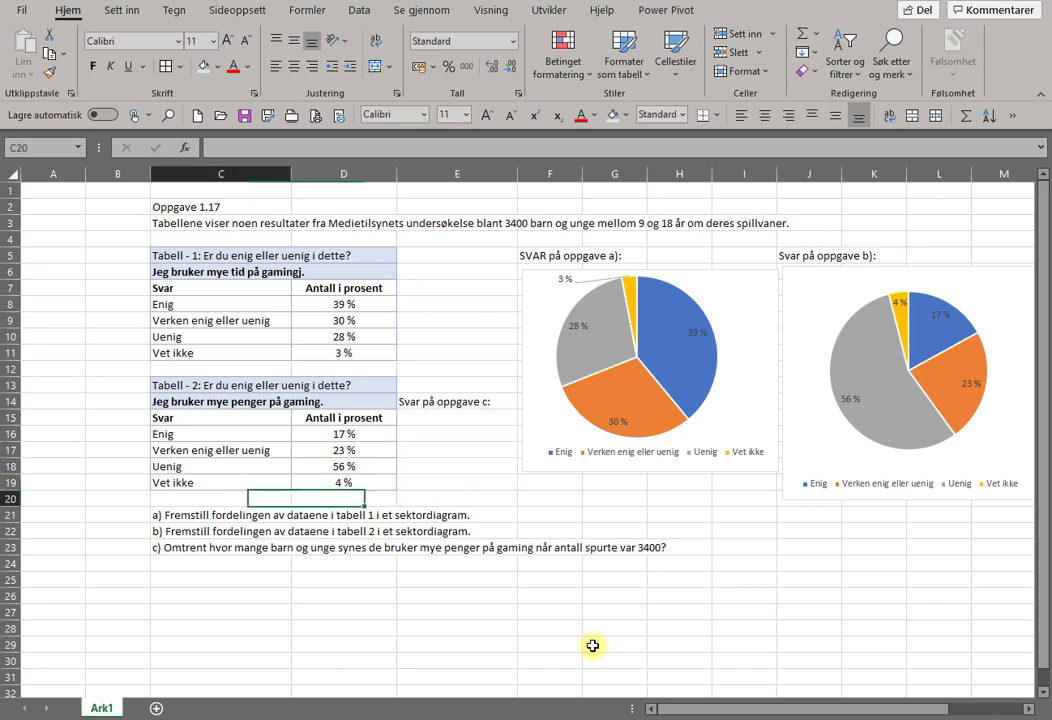
pyautogui.write('Totalt spurt')
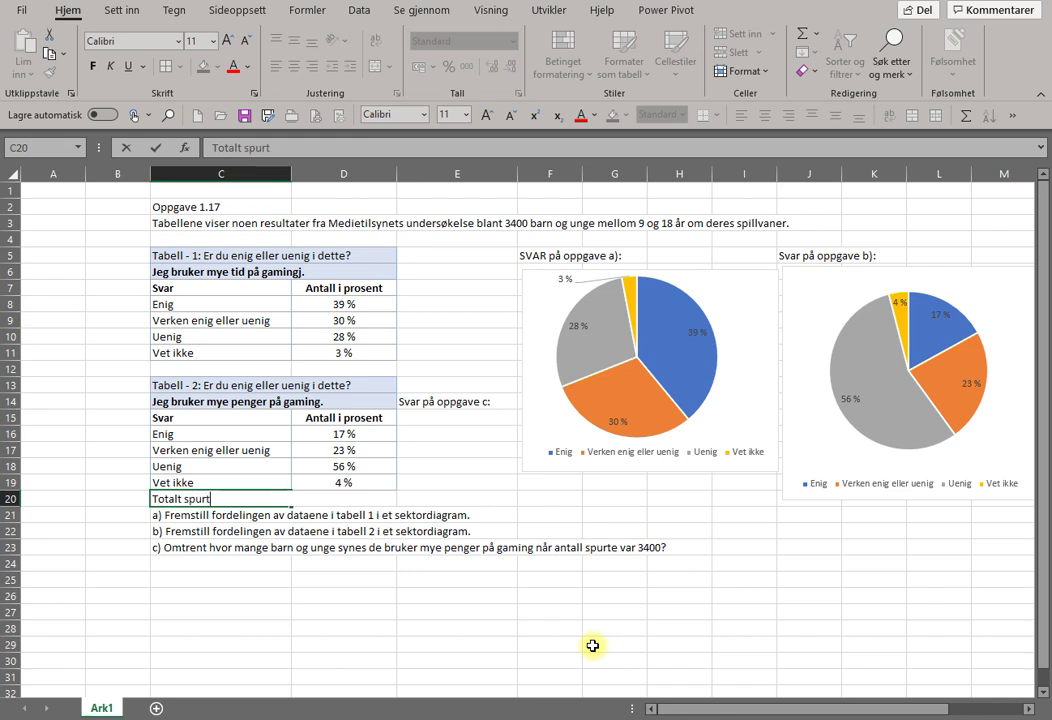
pyautogui.press('Tab')
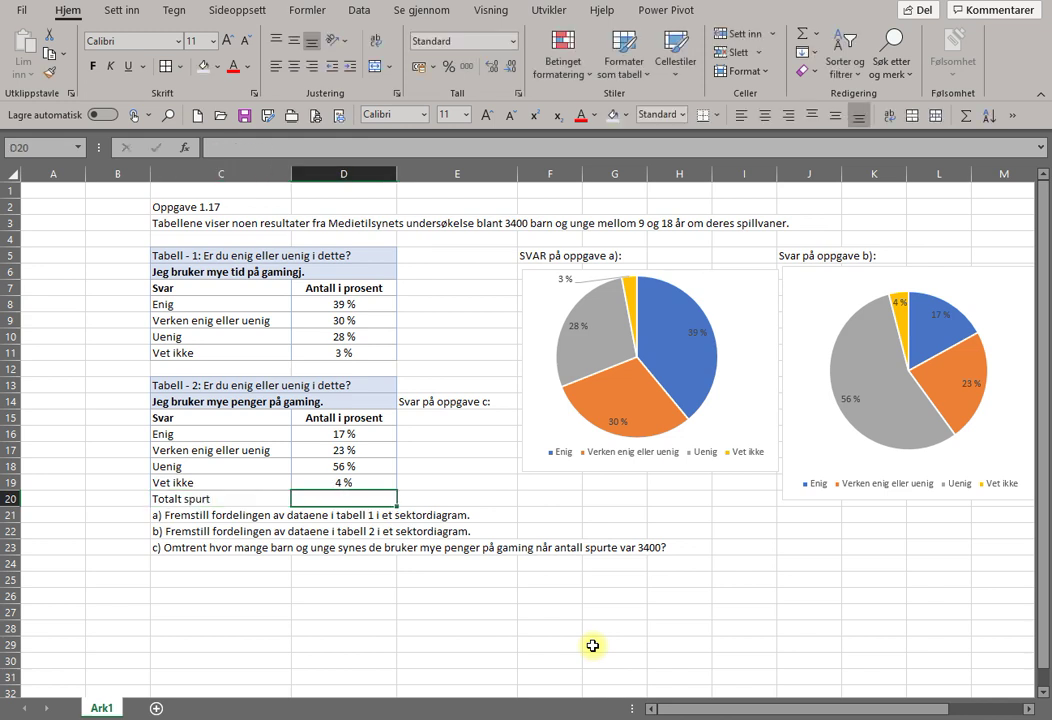
pyautogui.write('3')
pyautogui.press('Escape')
pyautogui.press('Tab')
pyautogui.write('3')
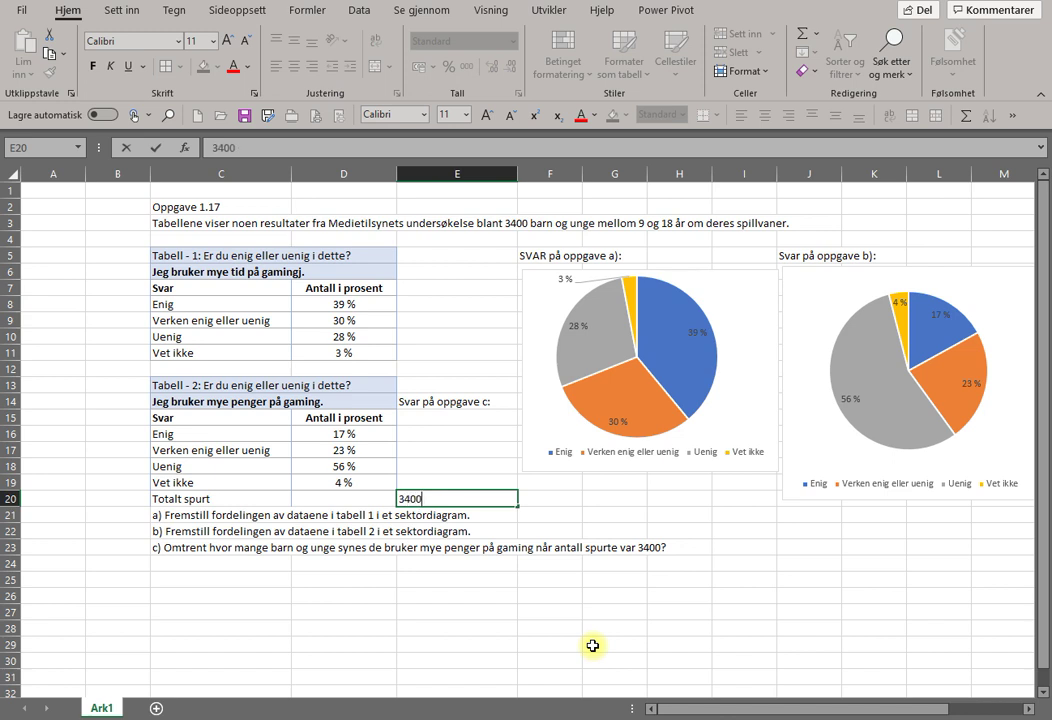
pyautogui.write('400')
pyautogui.press('Return')
# Step: Calculate the number of Enig respondents in E16 with the formula =D16*E20
pyautogui.press('Up')
pyautogui.press('Right')
pyautogui.press('Right')
pyautogui.press('Up')
pyautogui.press('Up')
pyautogui.press('Up')
pyautogui.press('Up')
pyautogui.write('=')
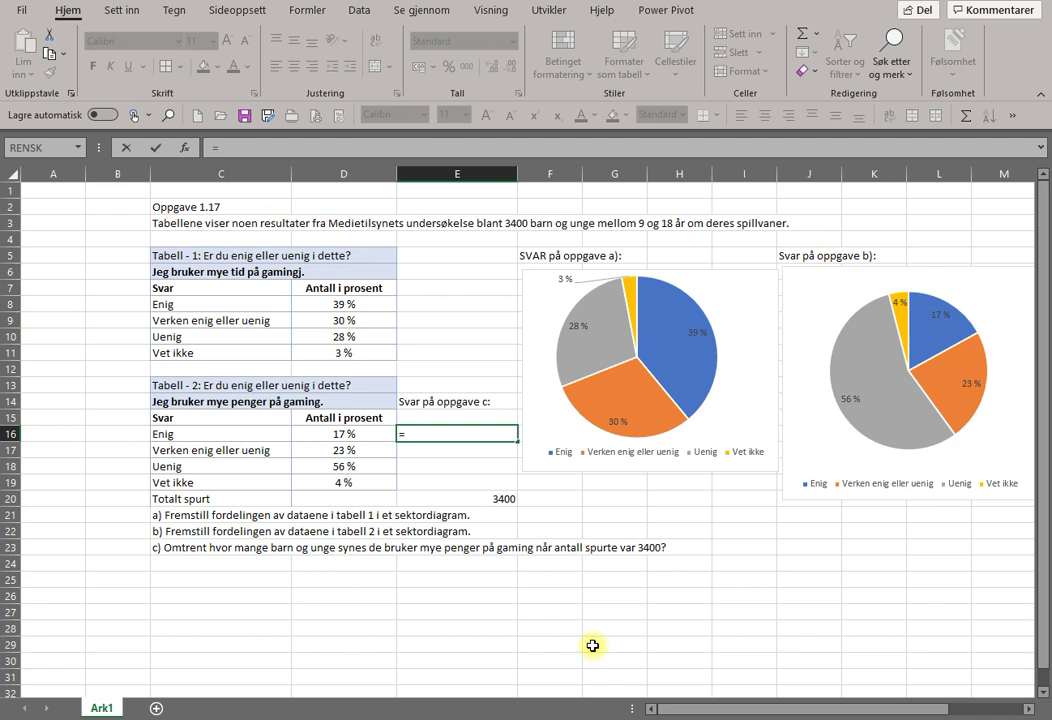
pyautogui.click(355, 432)
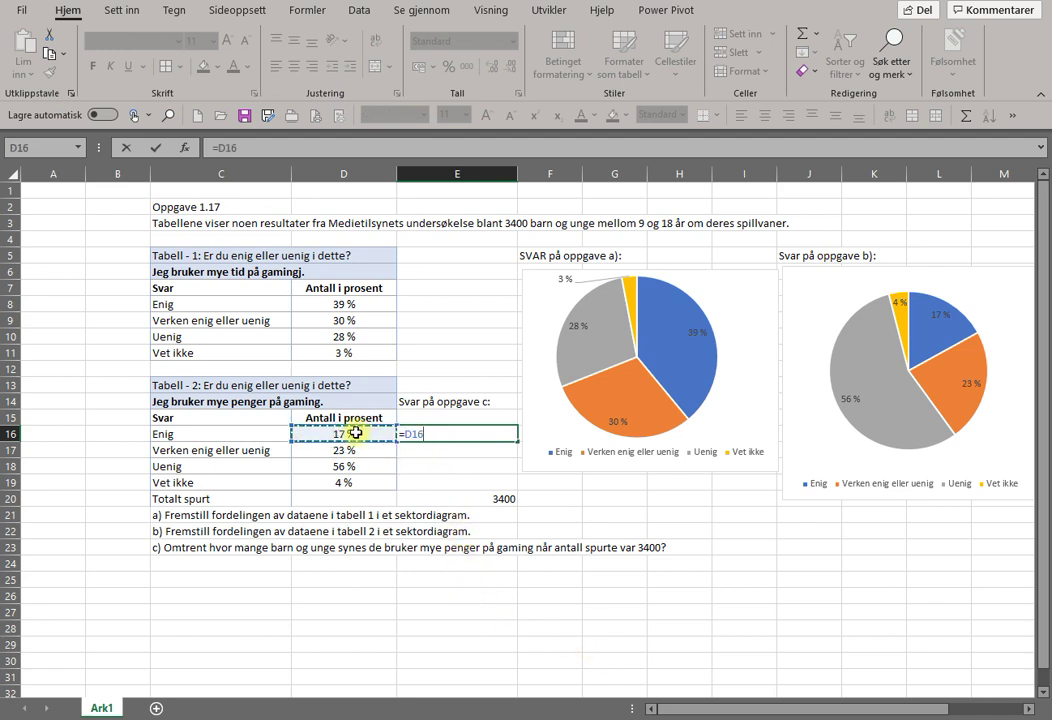
pyautogui.write('*')
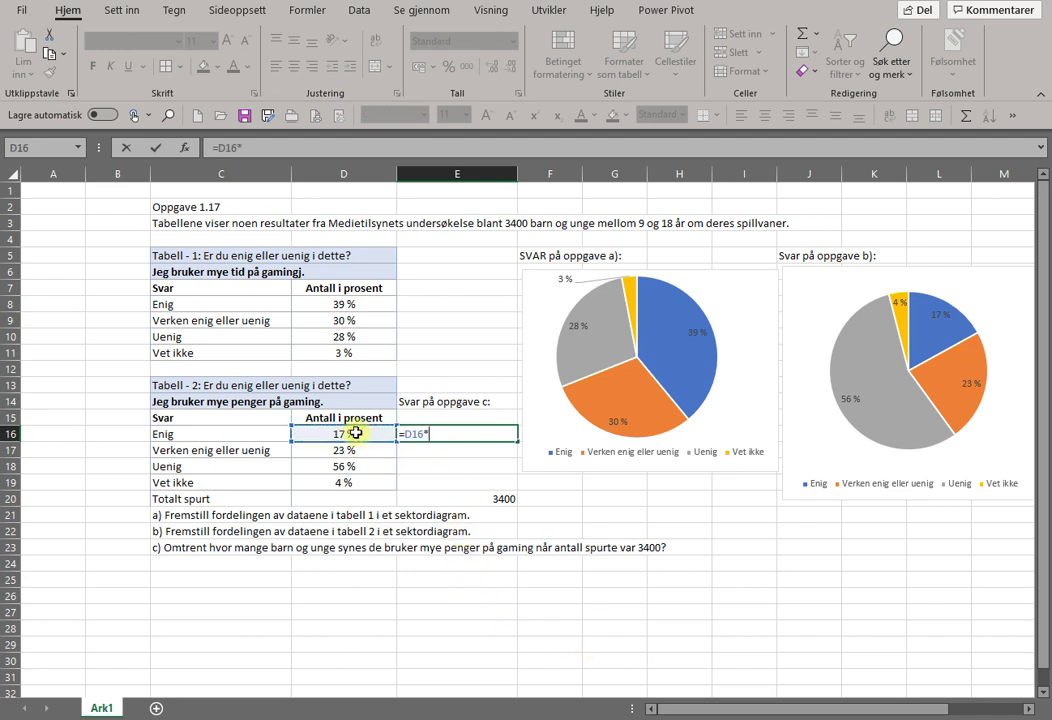
pyautogui.click(500, 498)
pyautogui.press('Return')
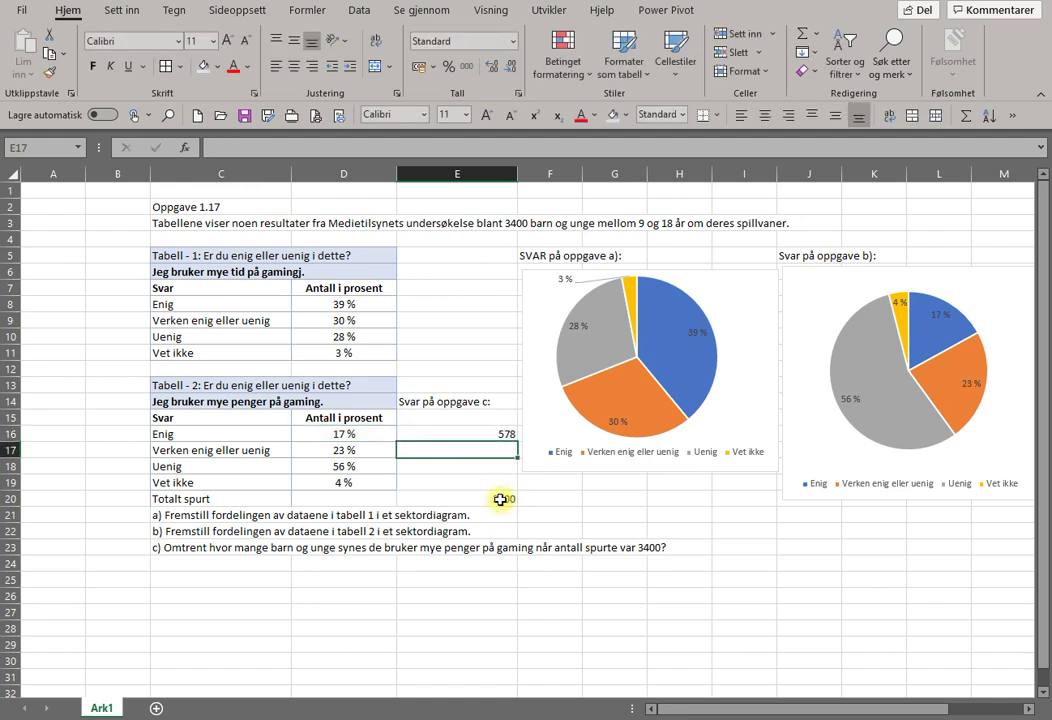
# Step: Calculate the number of "Verken enig eller uenig" respondents in E17 with the formula =D17*E20
pyautogui.write('=')
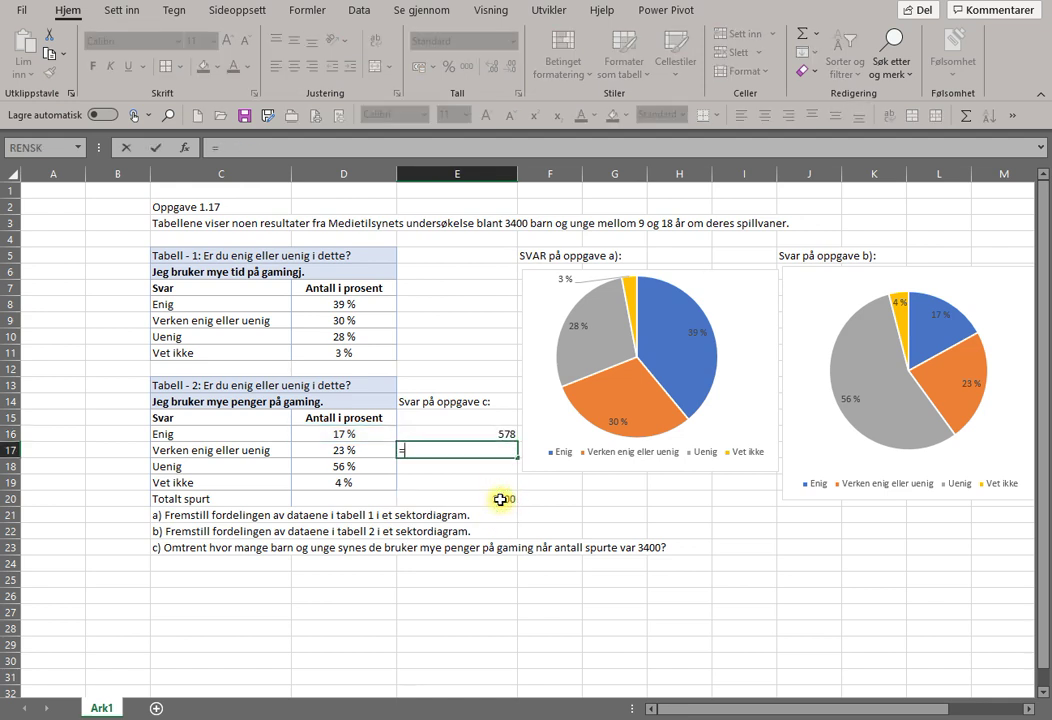
pyautogui.click(355, 450)
pyautogui.write('*')
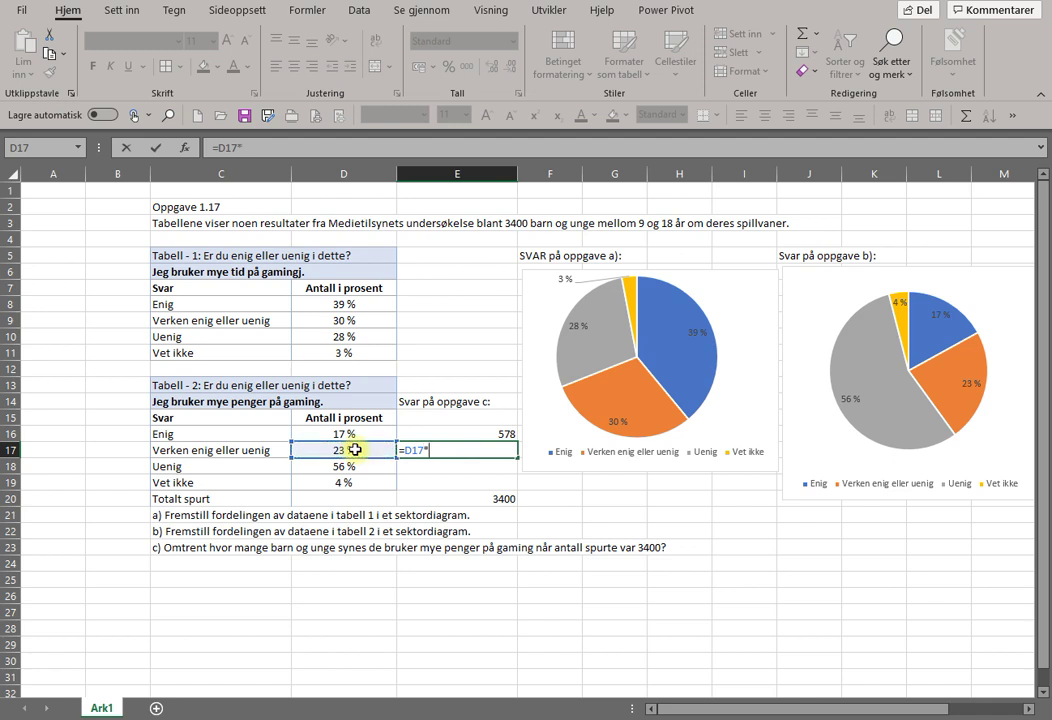
pyautogui.click(456, 497)
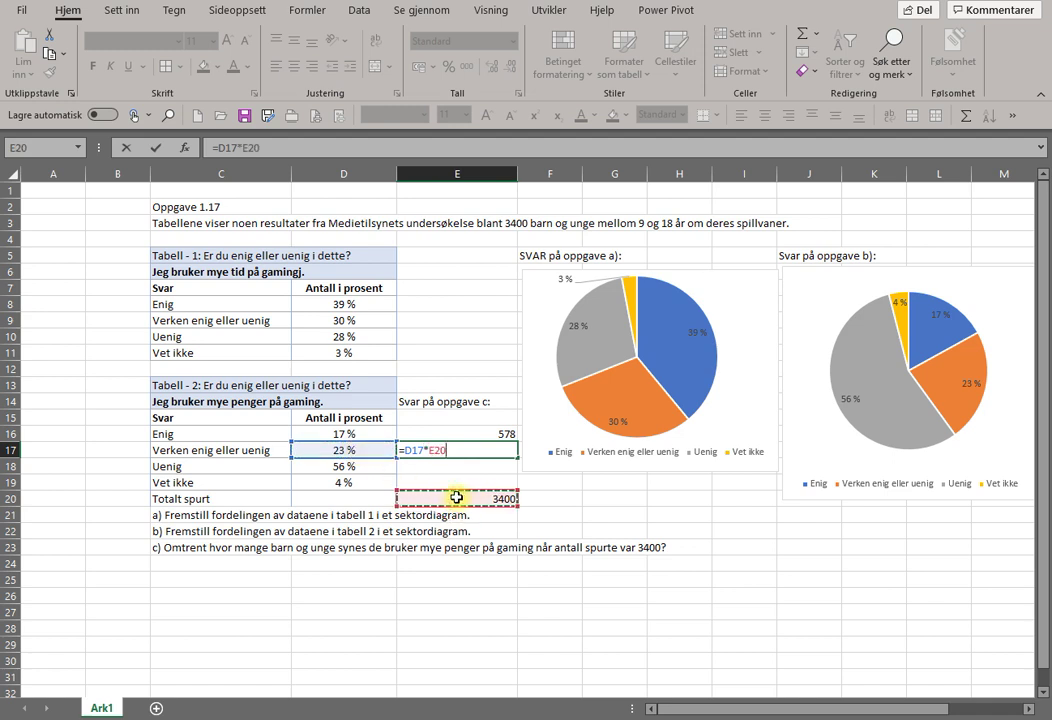
pyautogui.press('Return')
# Step: Calculate the number of Uenig respondents in E18 with the formula =D18*E20
pyautogui.write('=')
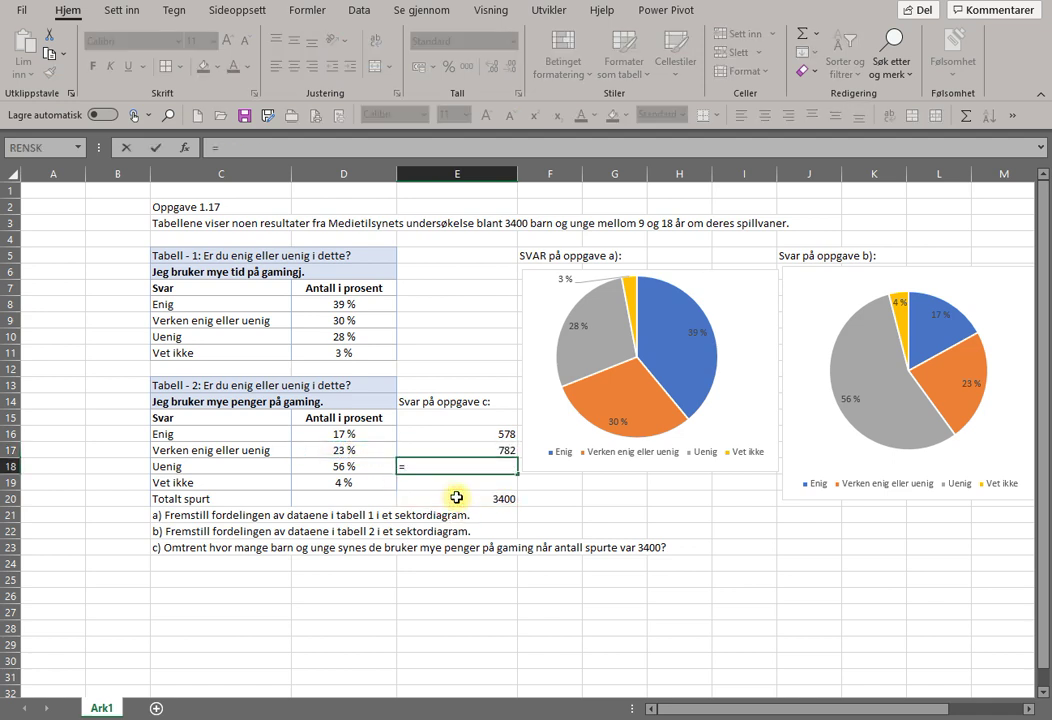
pyautogui.click(369, 466)
pyautogui.write('*')
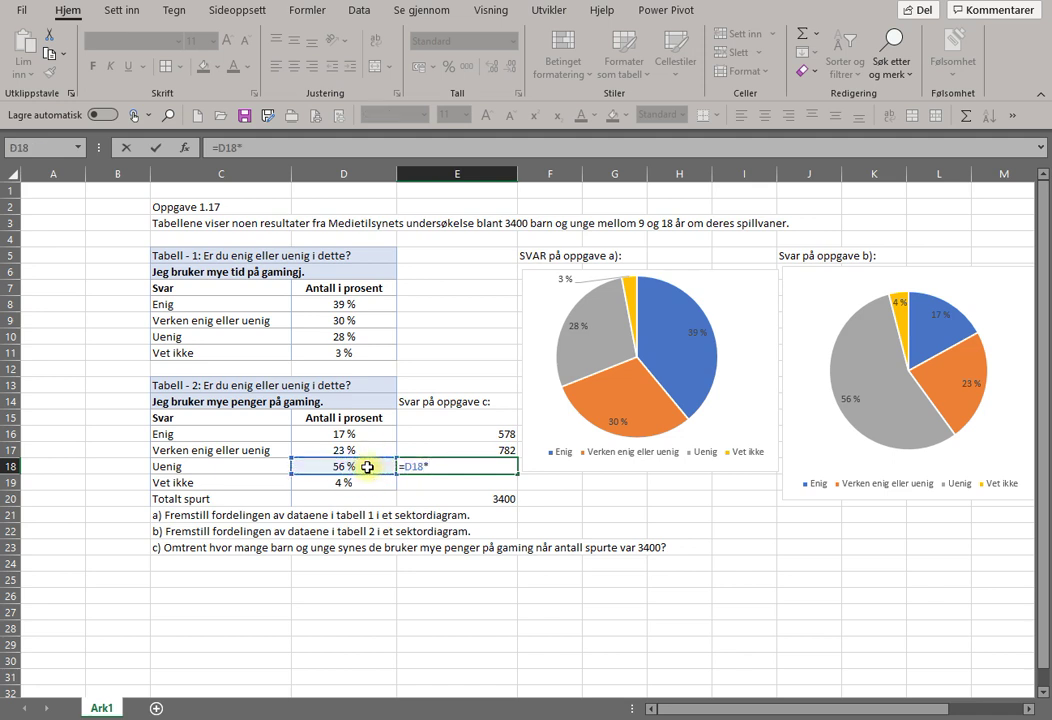
pyautogui.click(490, 498)
pyautogui.press('Return')
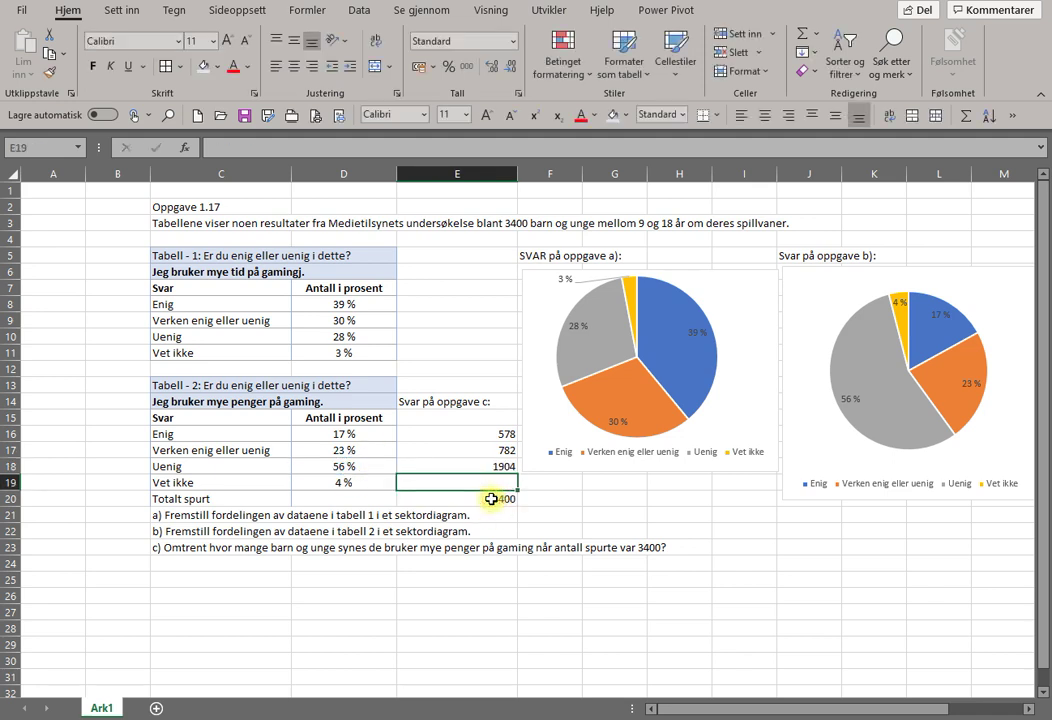
# Step: Calculate the number of "Vet ikke" respondents in E19 with the formula =D19*E20
pyautogui.write('=')
pyautogui.click(357, 483)
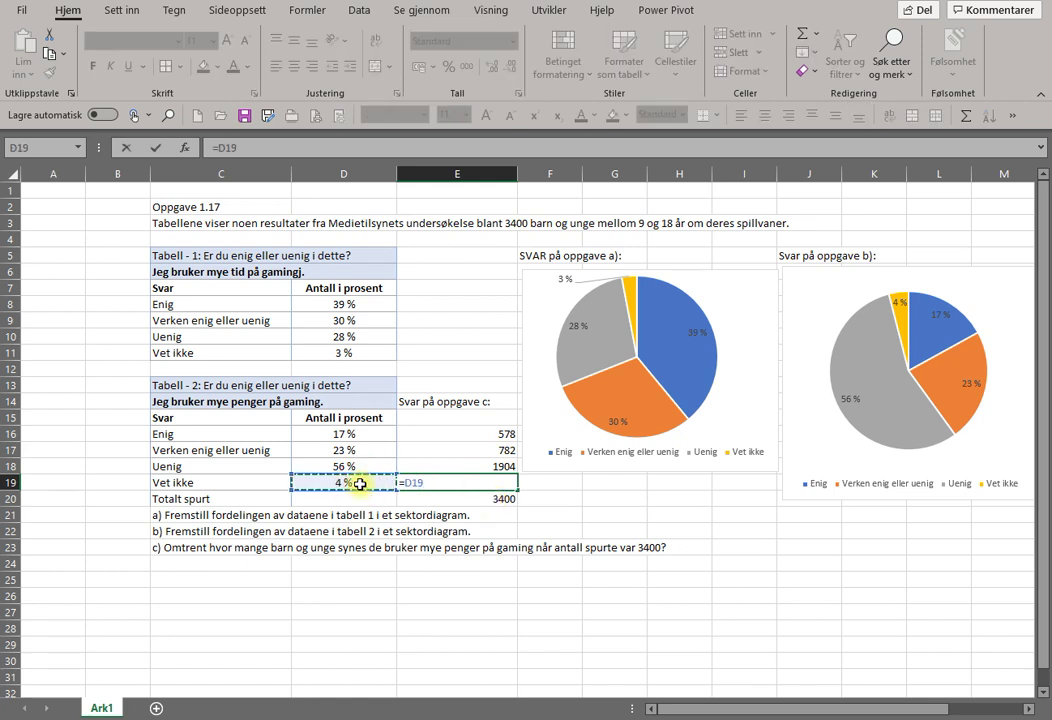
pyautogui.write('*')
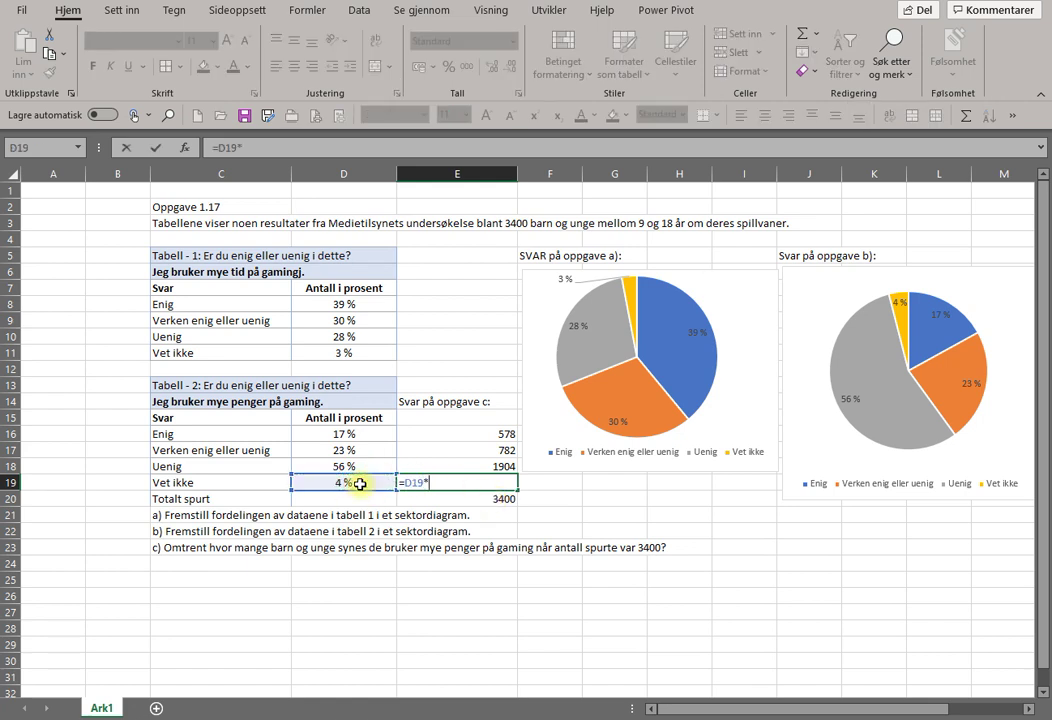
pyautogui.click(454, 500)
pyautogui.press('Return')
# Step: Make the label "Svar på oppgave c:" in E14 bold
pyautogui.press('Up')
pyautogui.press('Up')
pyautogui.press('Up')
pyautogui.press('Up')
pyautogui.press('Up')
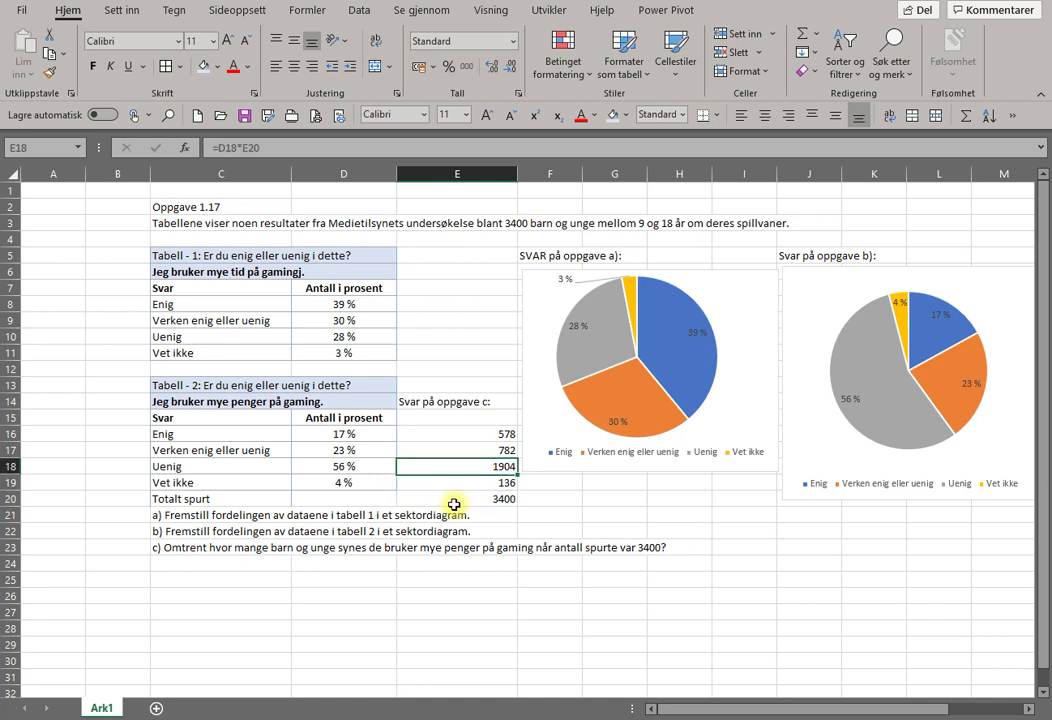
pyautogui.press('Up')
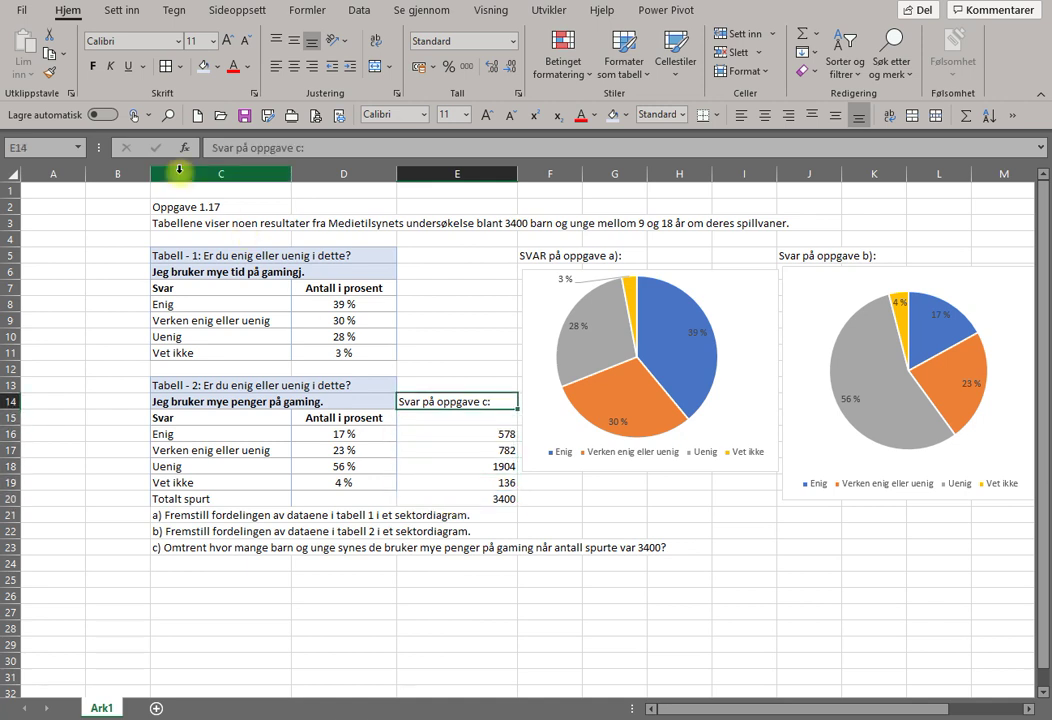
pyautogui.click(92, 66)
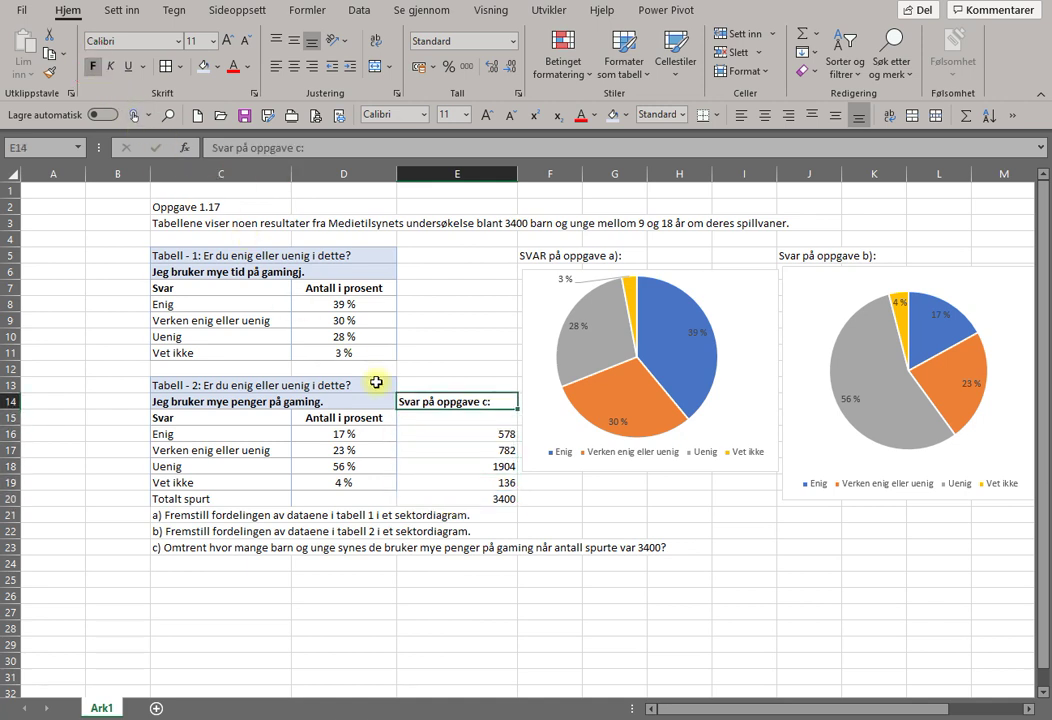
# Step: Enter the column heading "Antall barn og unge" in E15 and make it bold
pyautogui.click(457, 419)
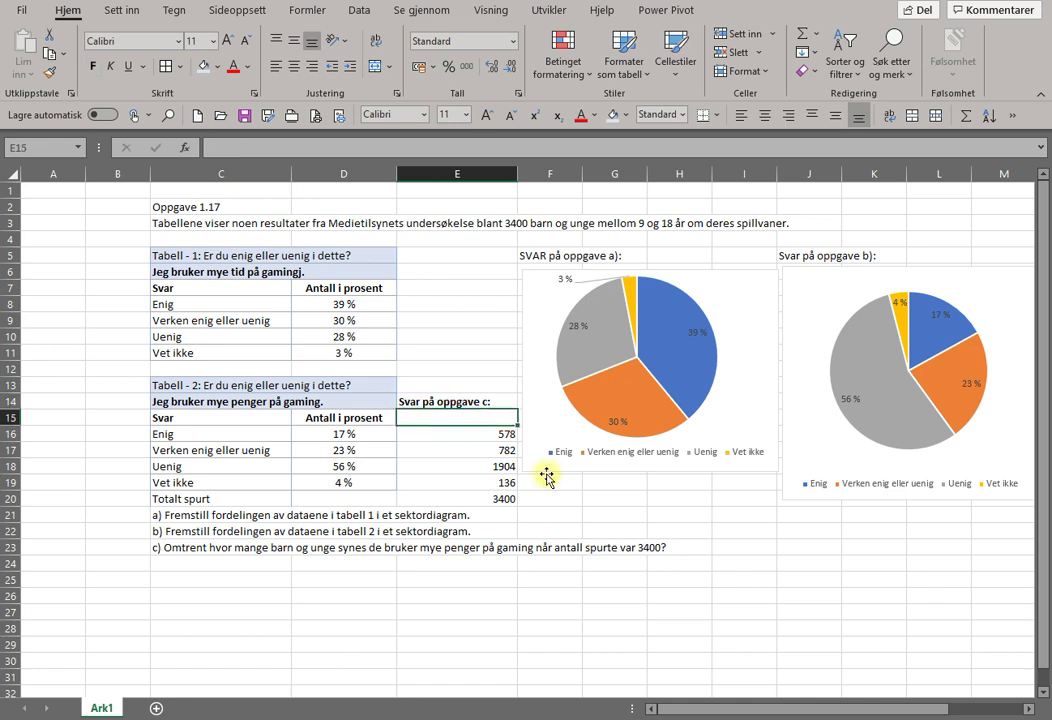
pyautogui.write('Anta')
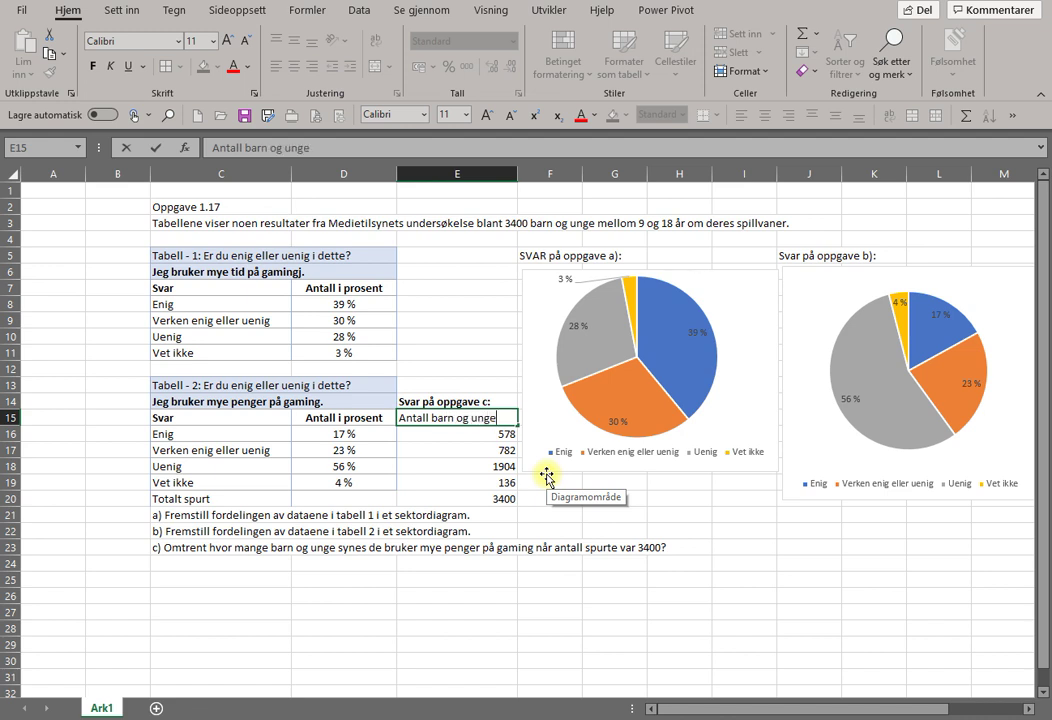
pyautogui.write('ll barn og unge')
pyautogui.press('Return')
pyautogui.press('Up')
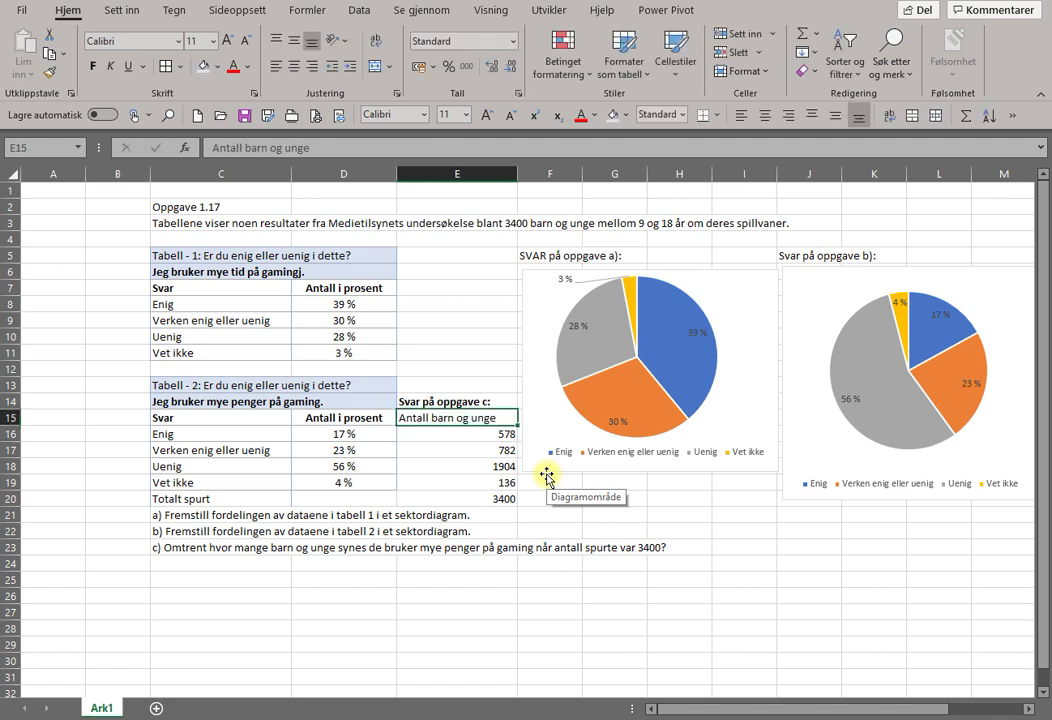
pyautogui.click(92, 66)
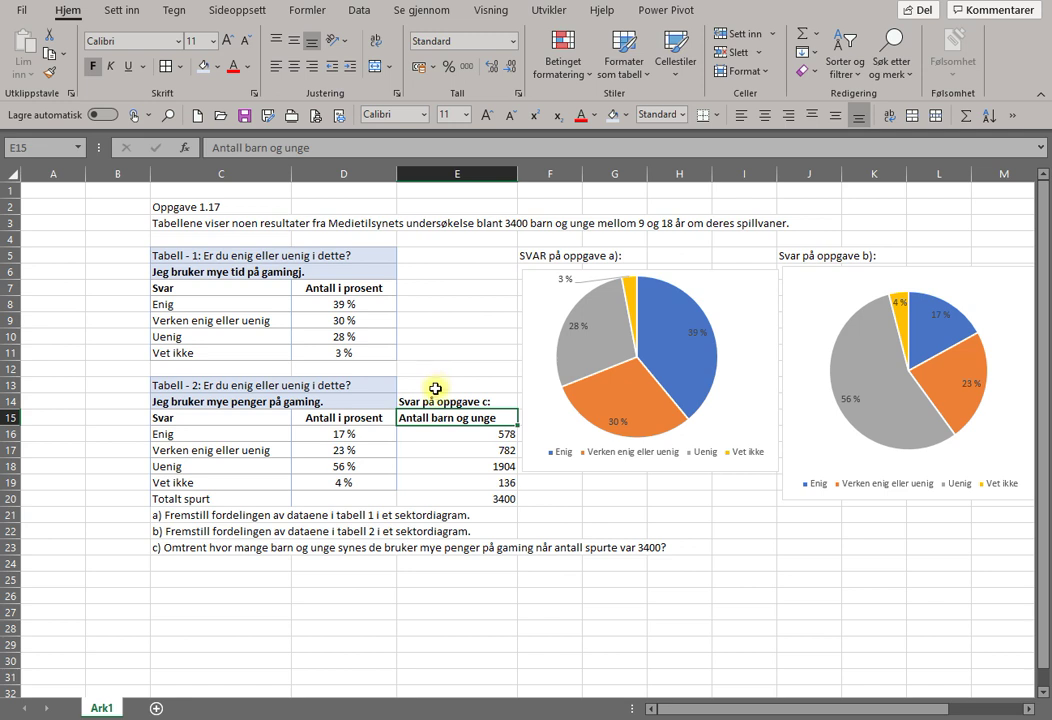
# Step: Give the answer column E14:E20 light blue outline and inside borders and centre its contents horizontally
pyautogui.moveTo(431, 402); pyautogui.dragTo(471, 497)
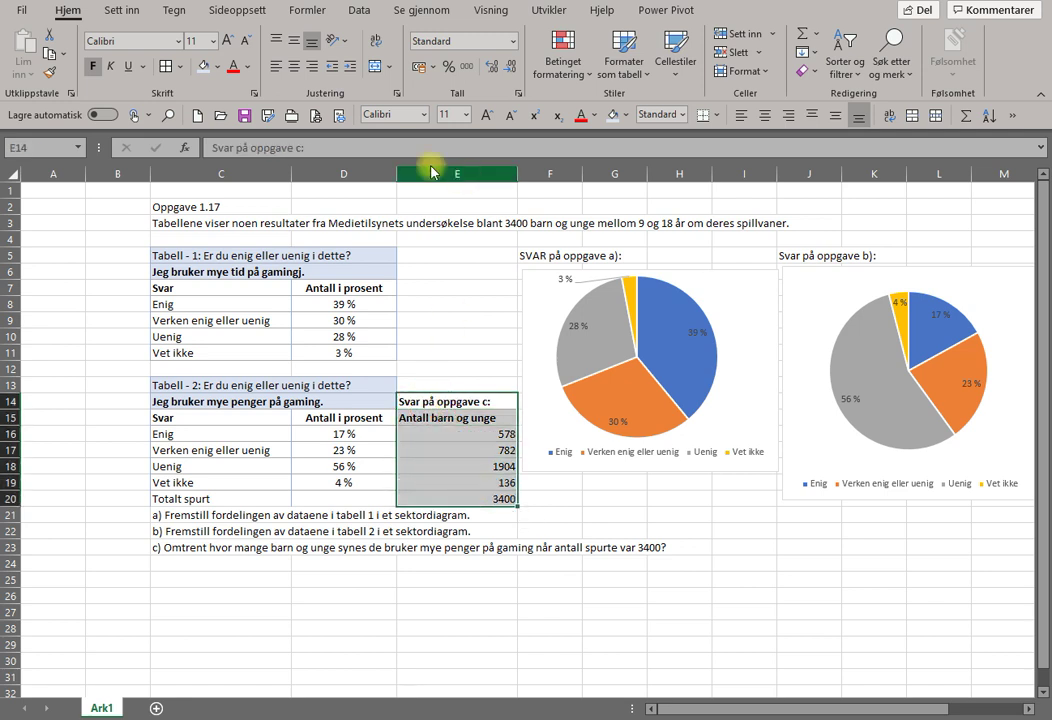
pyautogui.click(180, 70)
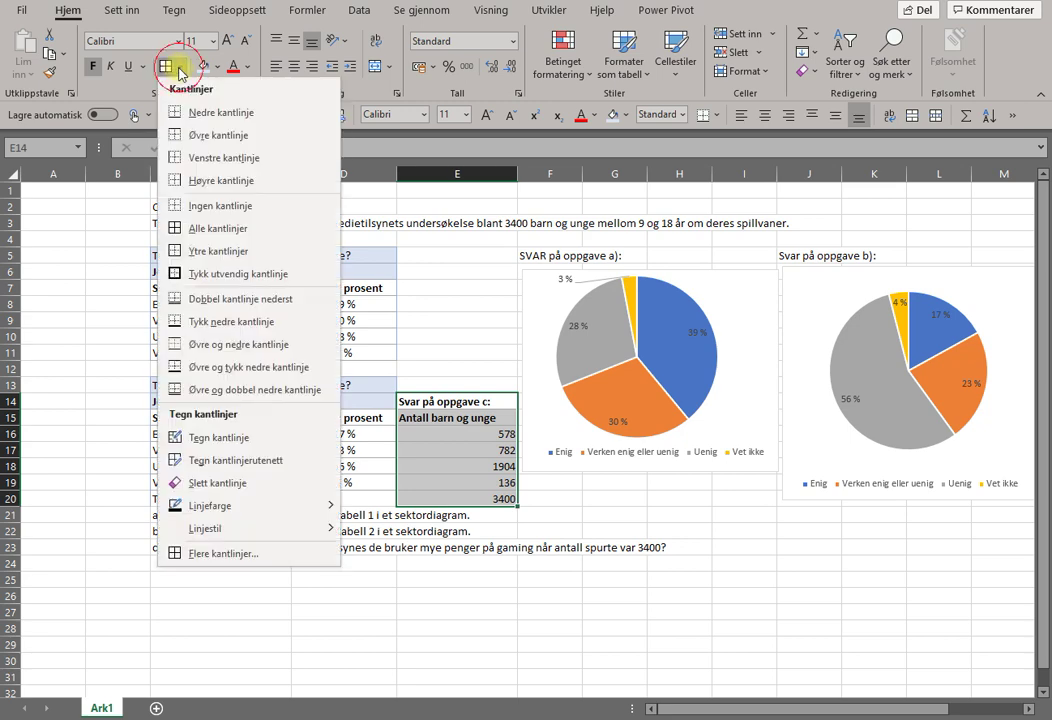
pyautogui.click(231, 551)
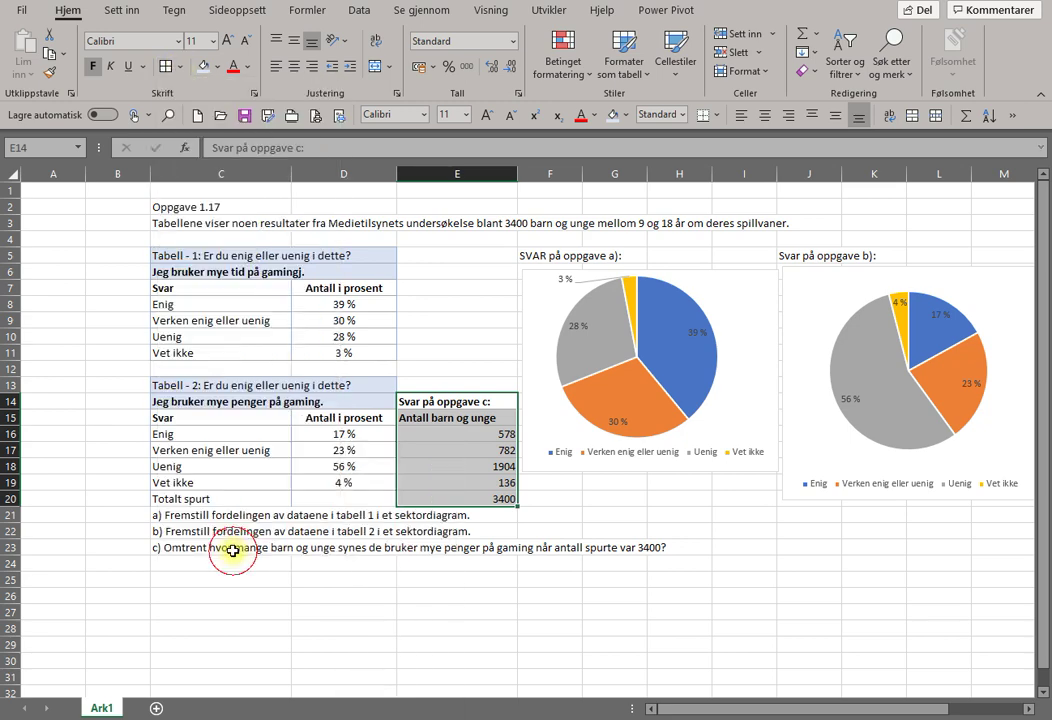
pyautogui.click(206, 342)
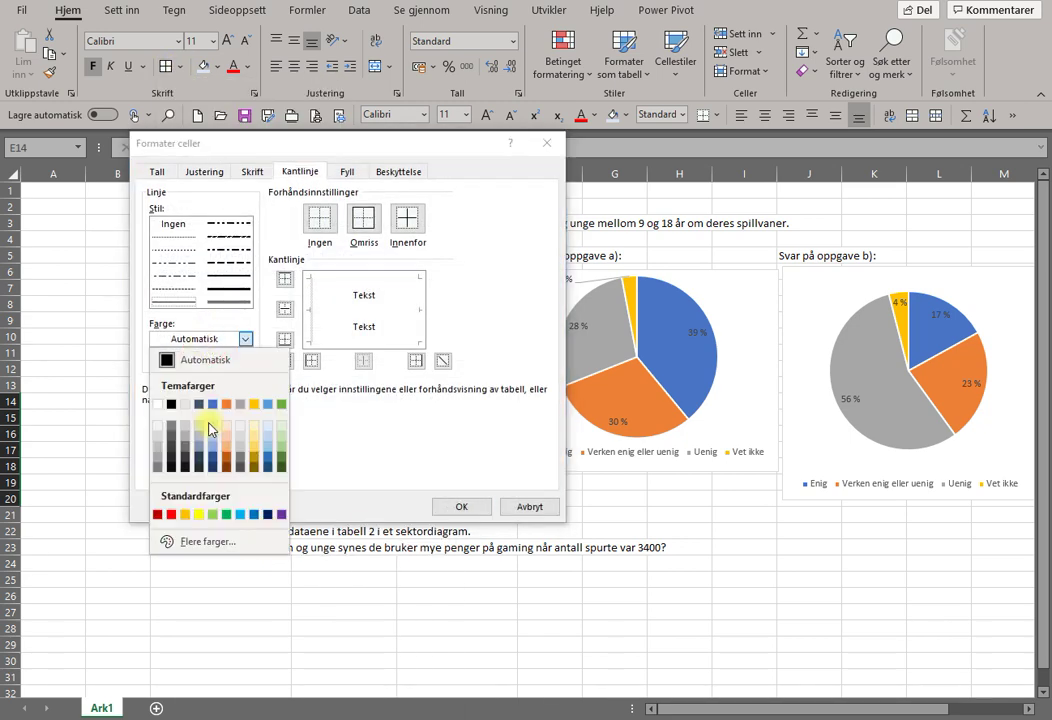
pyautogui.click(214, 453)
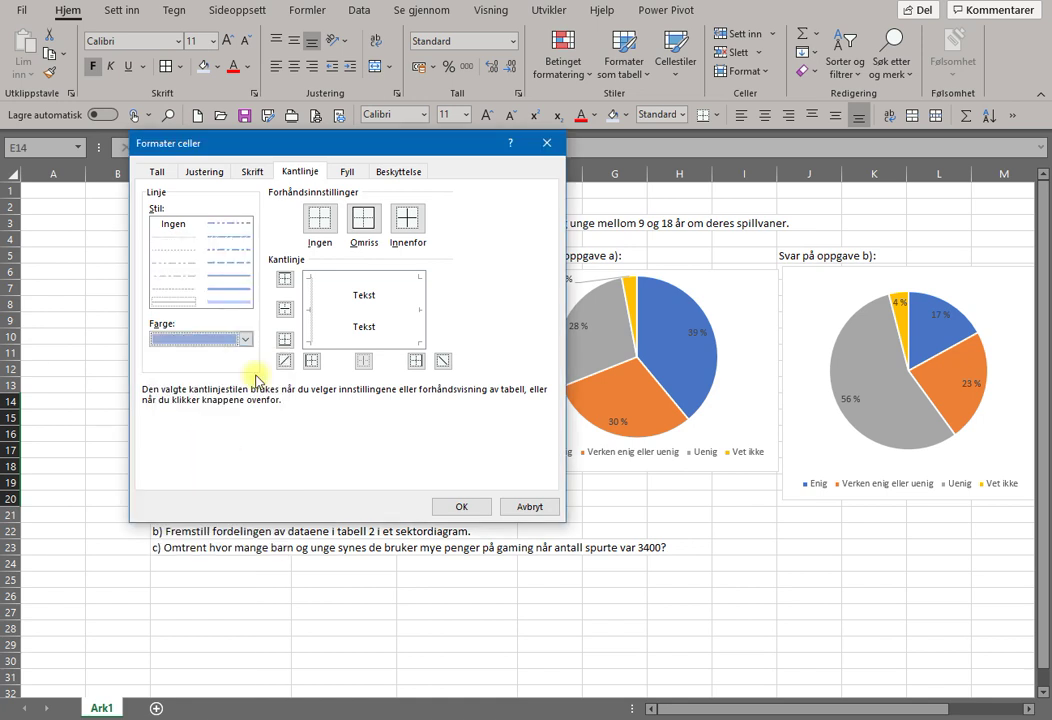
pyautogui.click(414, 228)
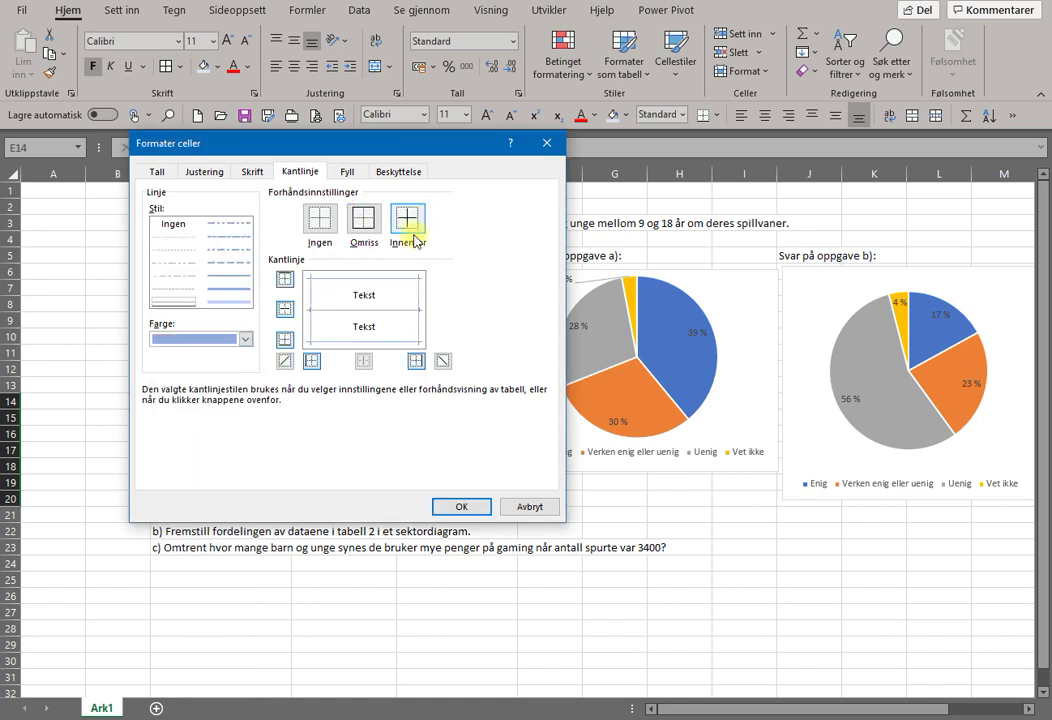
pyautogui.click(456, 504)
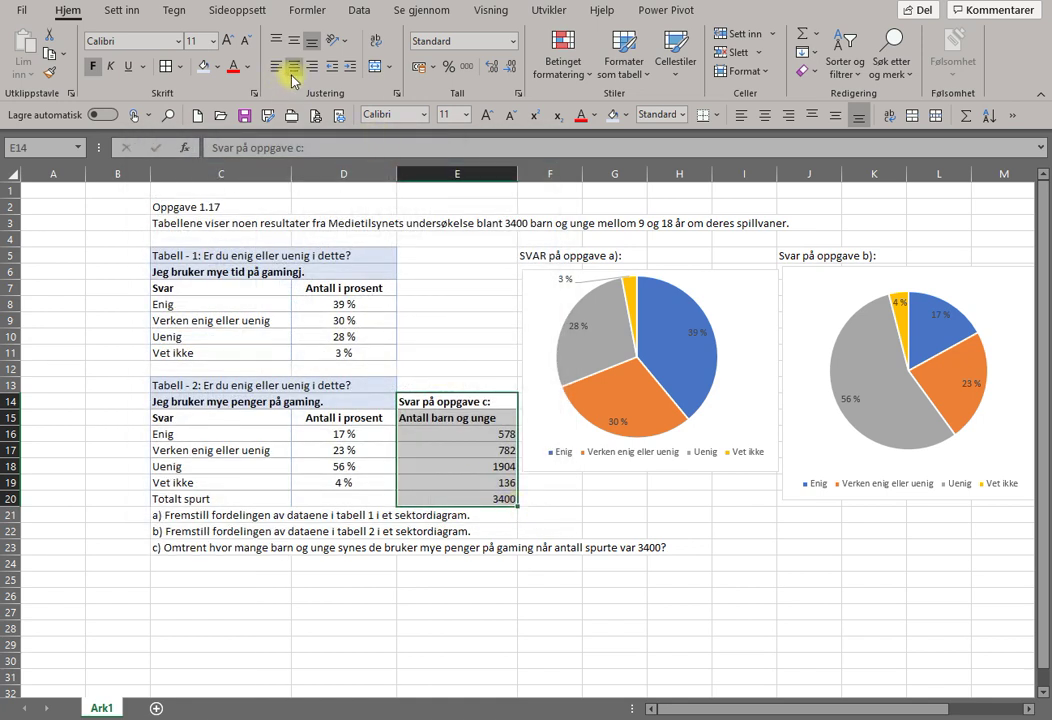
pyautogui.click(293, 68)
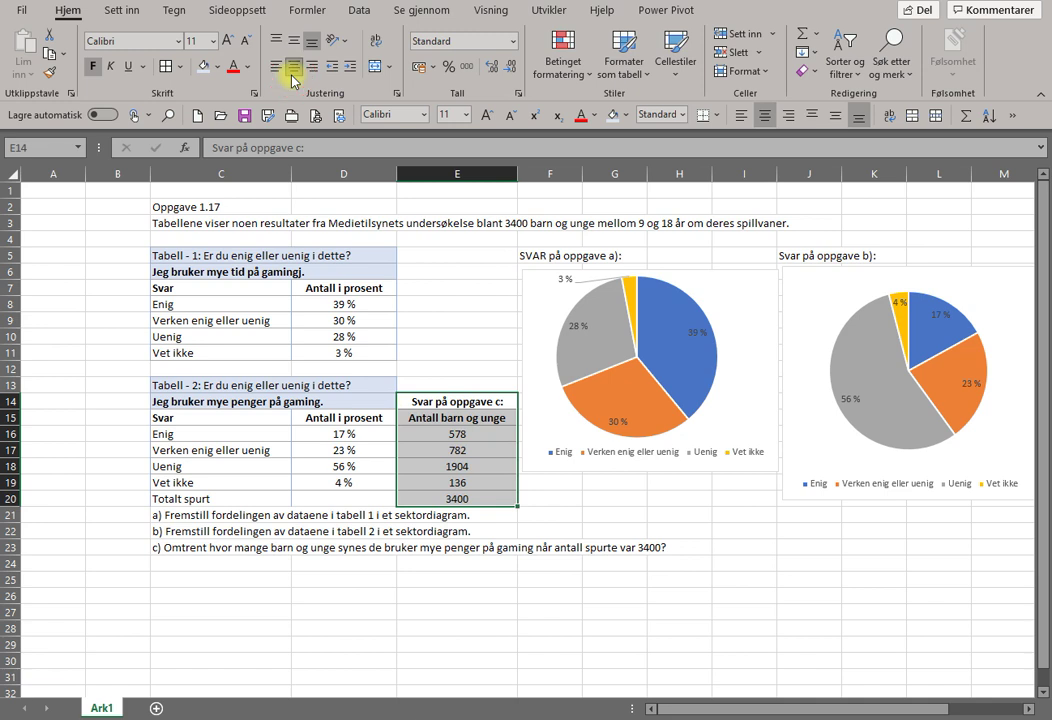
# Step: Fill the heading cell E14 with the light blue theme colour used for the table headings
pyautogui.click(436, 402)
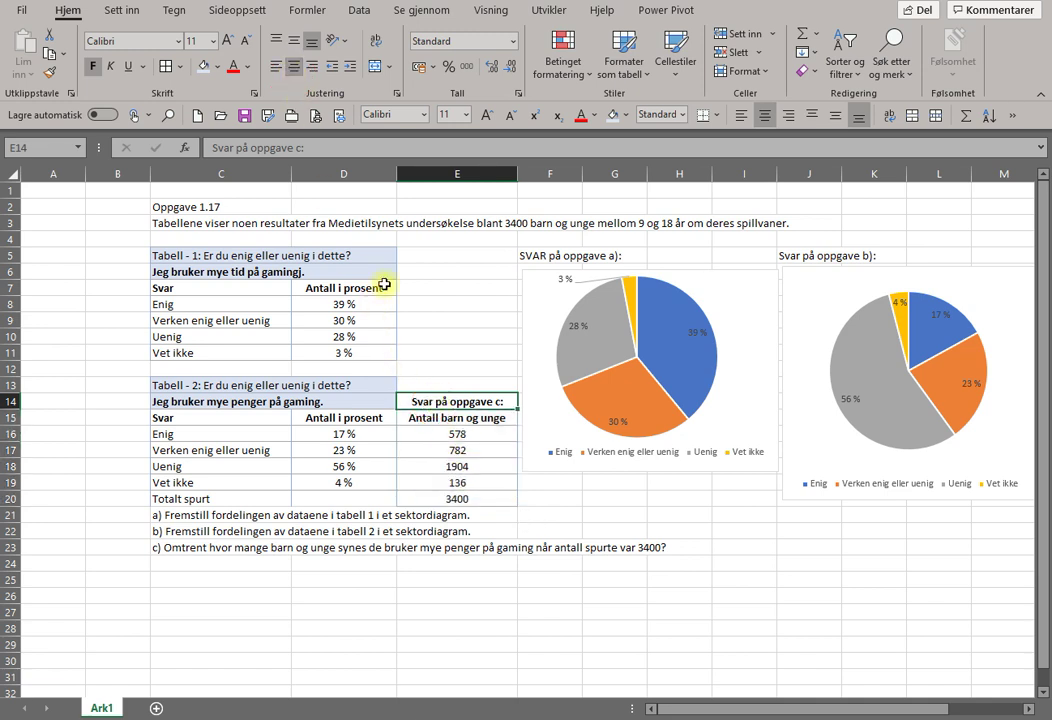
pyautogui.click(217, 70)
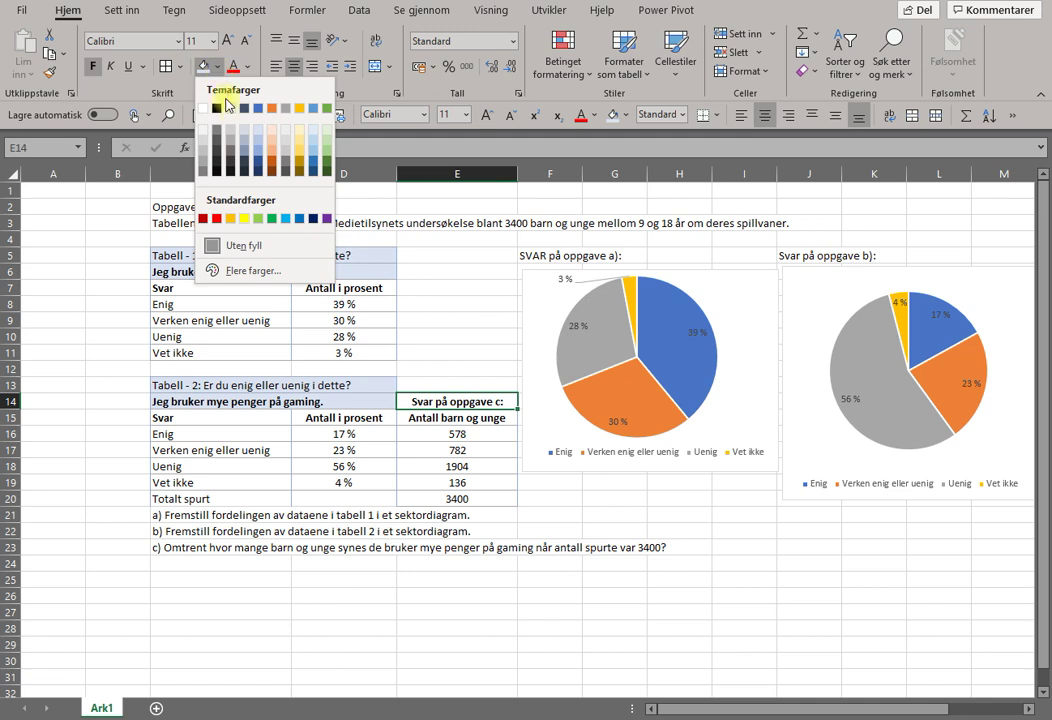
pyautogui.click(258, 137)
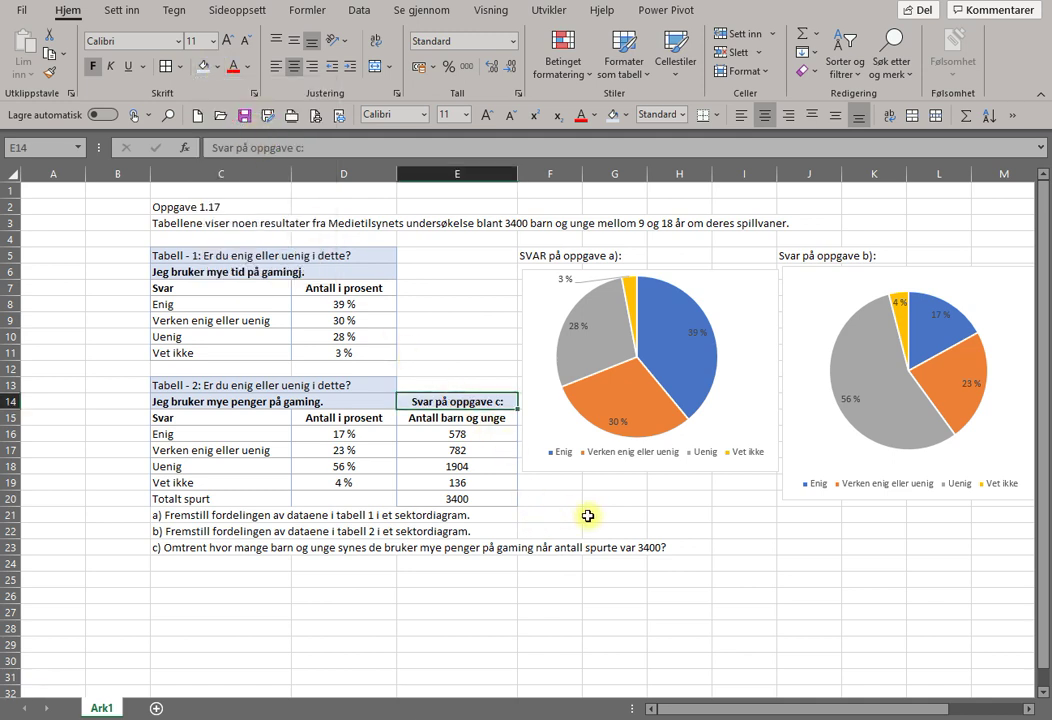
# Step: Add outline and inside borders in light blue to the "Totalt spurt" cells C20:D20
pyautogui.moveTo(272, 494); pyautogui.dragTo(355, 497)
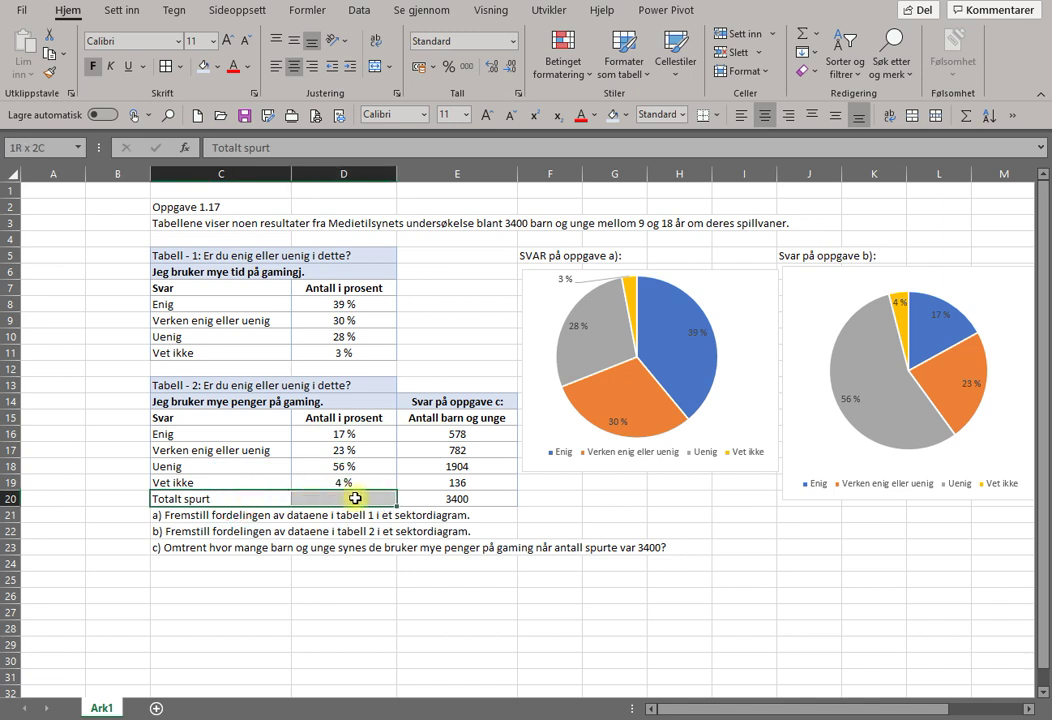
pyautogui.click(182, 68)
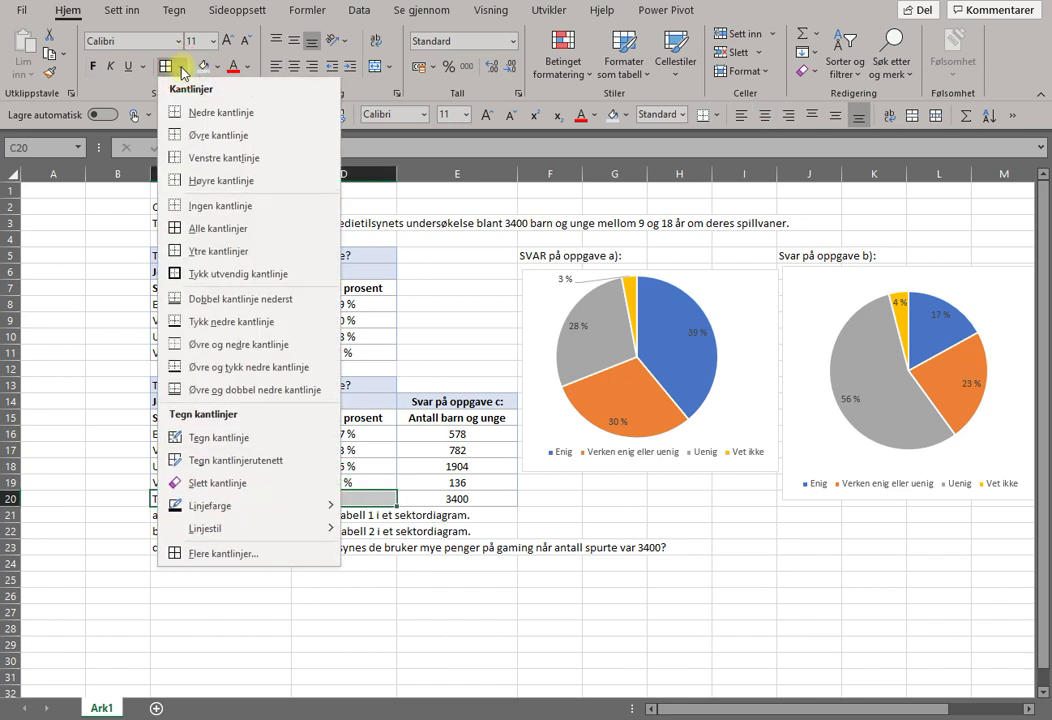
pyautogui.click(203, 227)
pyautogui.click(179, 67)
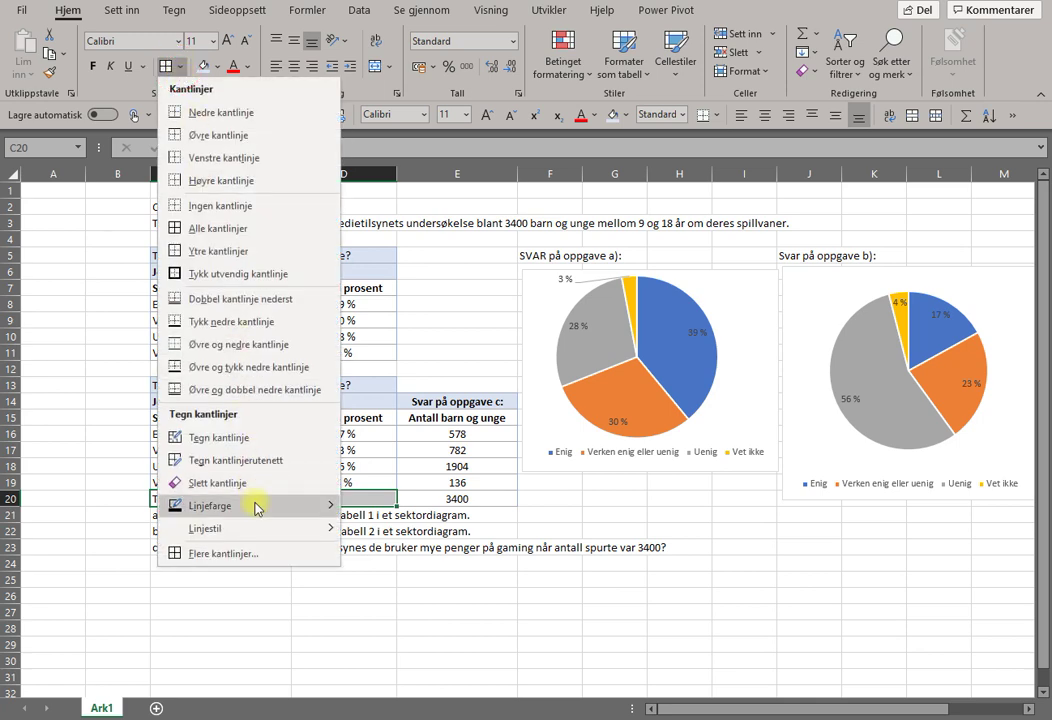
pyautogui.click(256, 550)
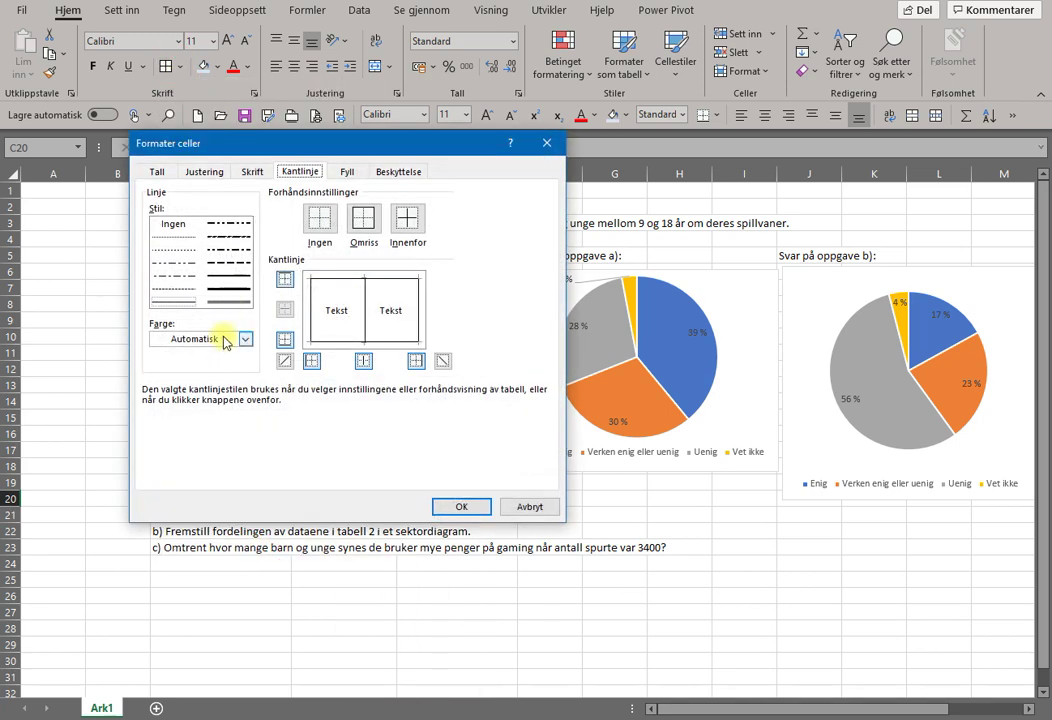
pyautogui.click(244, 339)
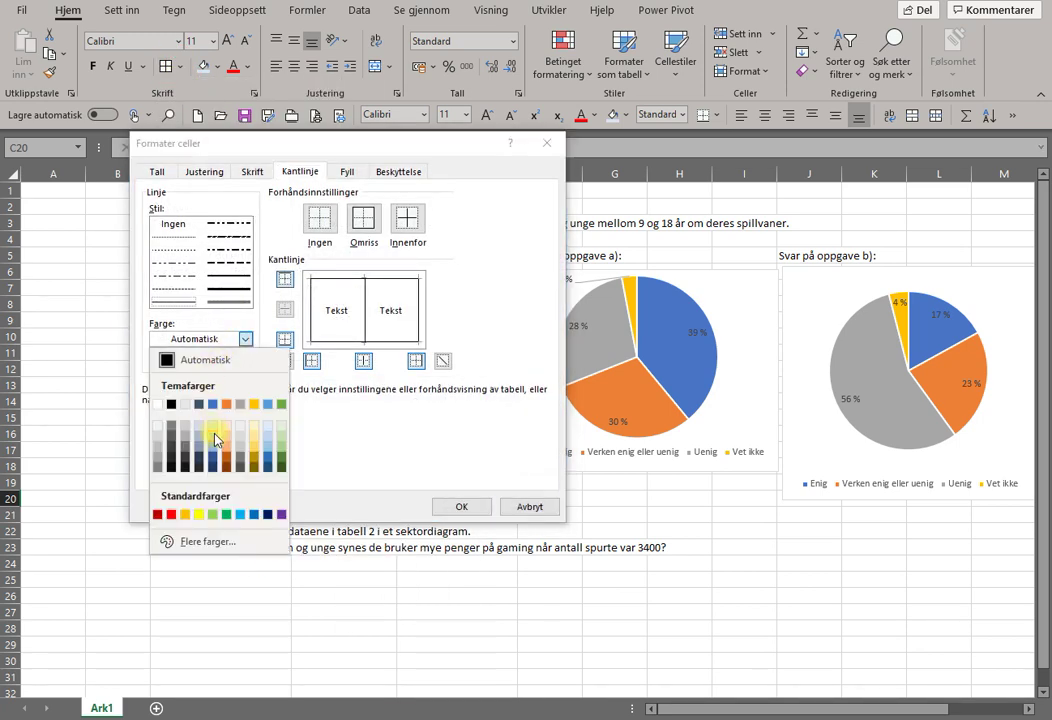
pyautogui.click(215, 450)
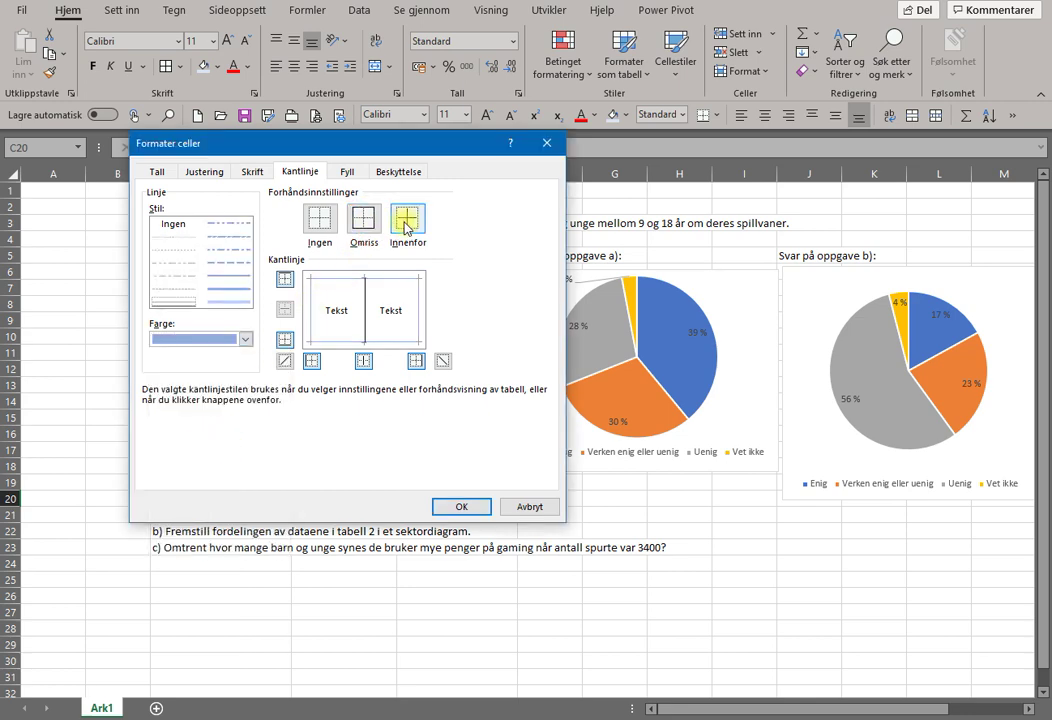
pyautogui.click(470, 503)
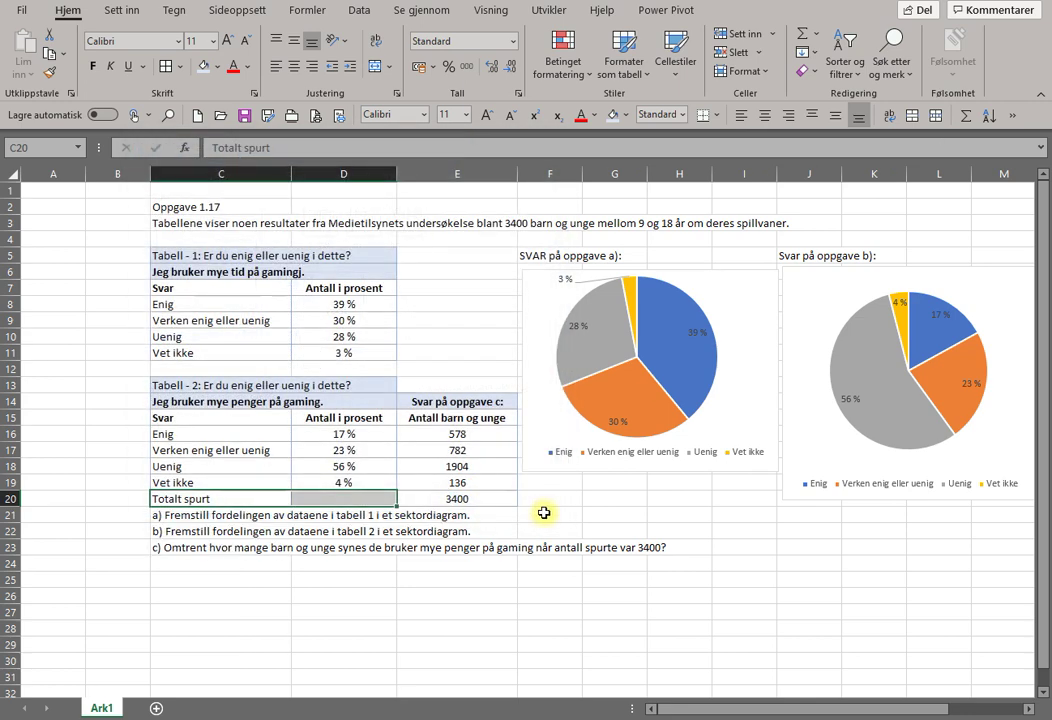
pyautogui.click(584, 517)
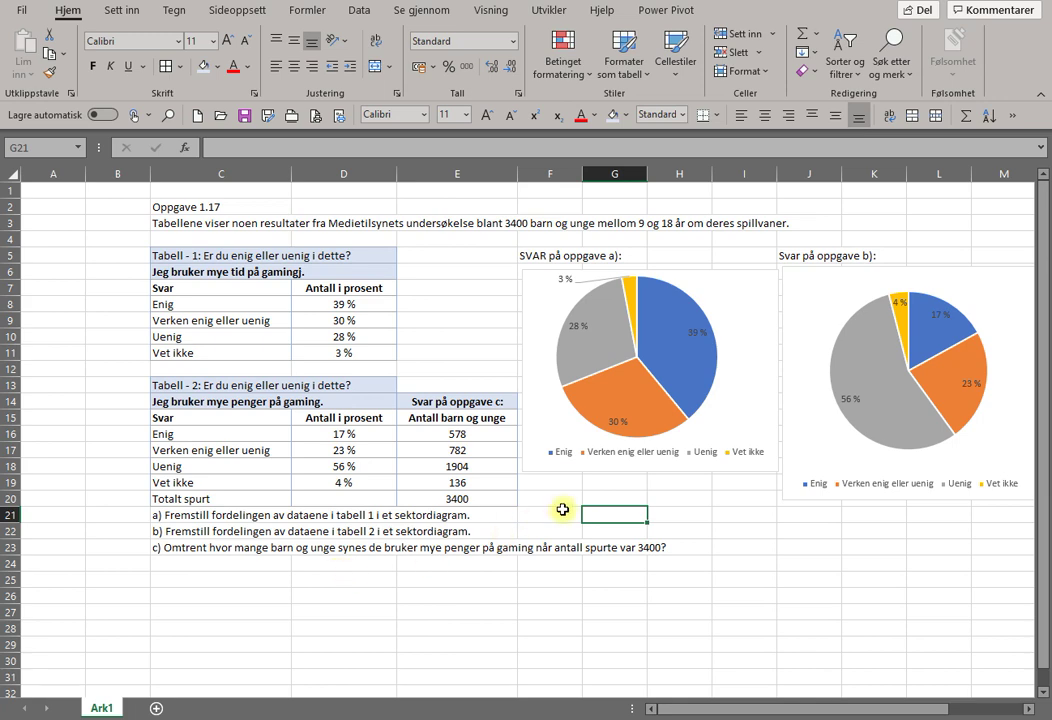